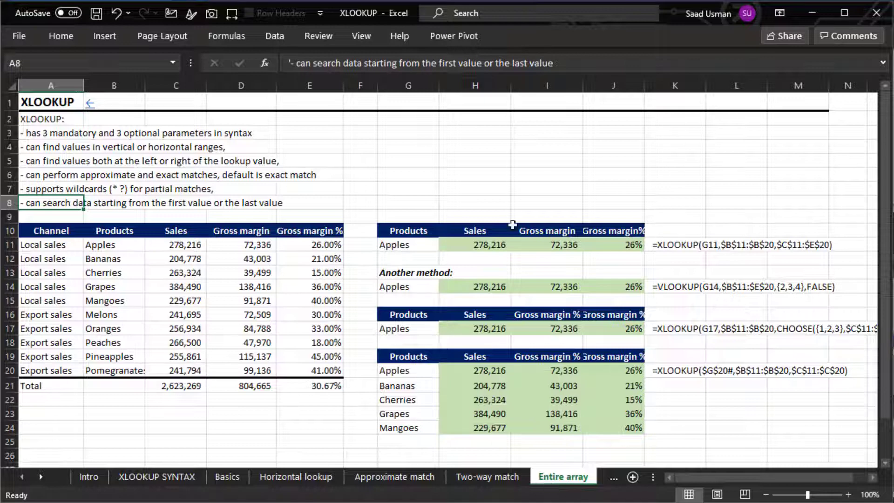
# - Clear the existing Apples results in H11:J11
pyautogui.click(487, 245)
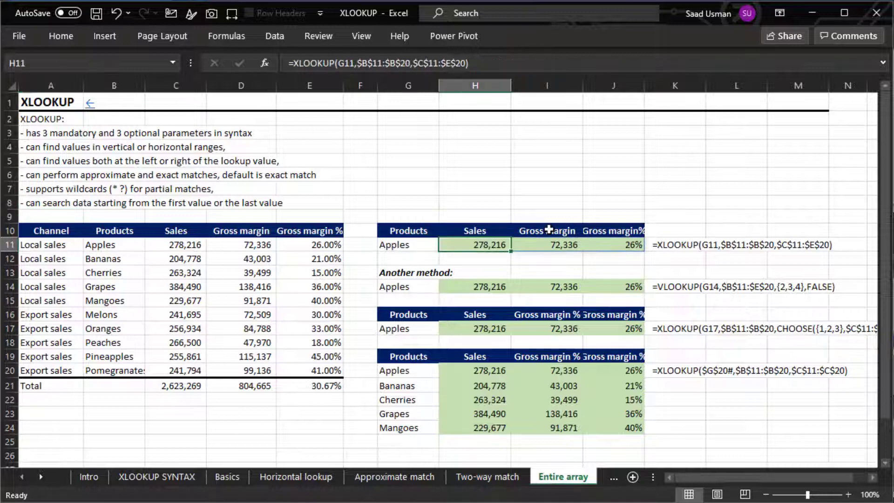
pyautogui.hotkey('shift', 'Right')
pyautogui.hotkey('shift', 'Right')
pyautogui.hotkey('shift', 'Right')
pyautogui.press('Delete')
pyautogui.press('Up')
pyautogui.press('Down')
pyautogui.press('Left')
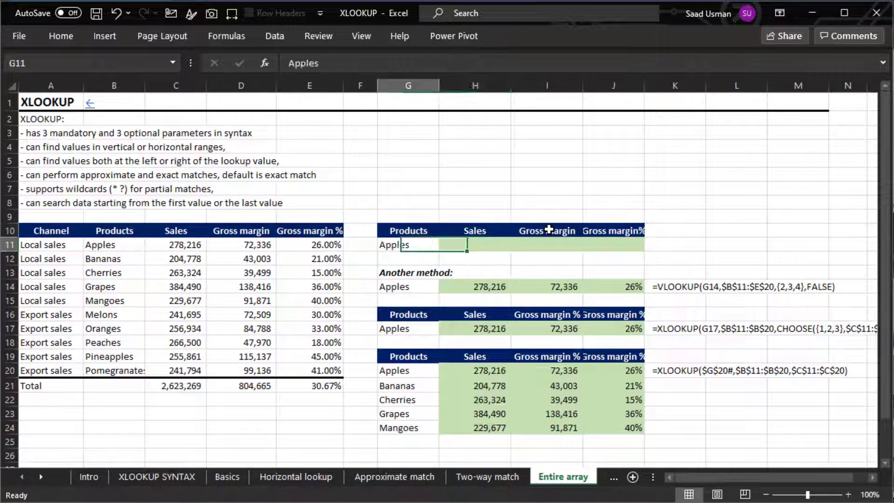
pyautogui.press('Right')
pyautogui.press('Up')
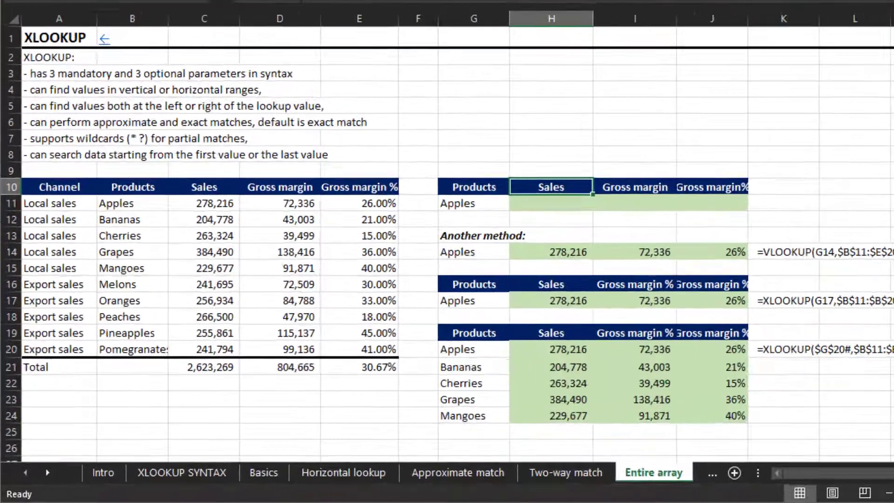
pyautogui.press('Down')
pyautogui.press('Left')
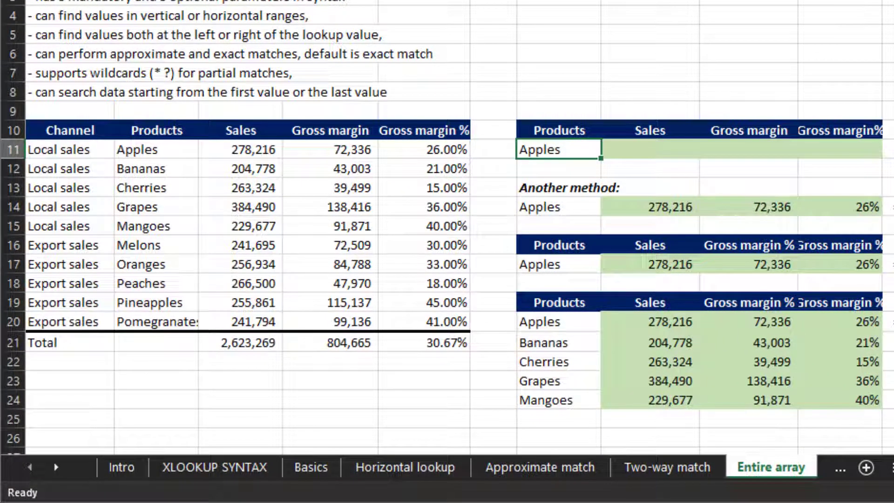
# - Start an XLOOKUP formula in H11 with the product in G11 as the lookup value
pyautogui.press('Right')
pyautogui.write('=')
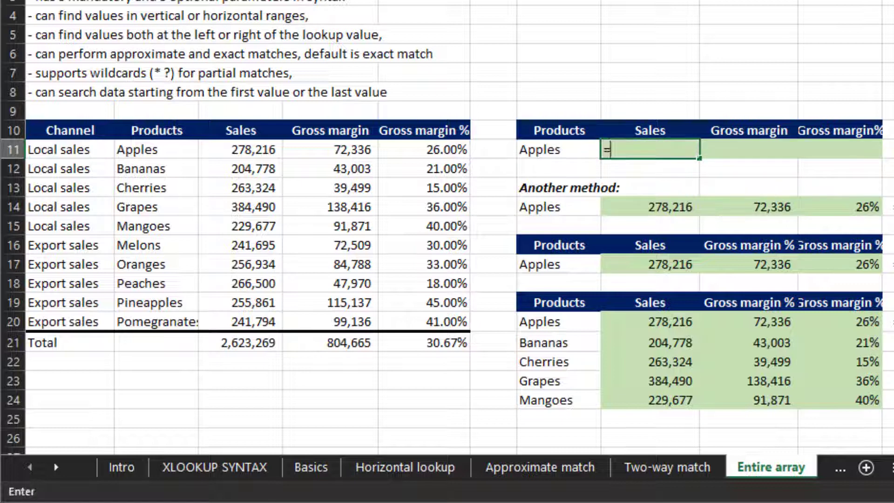
pyautogui.write('xl')
pyautogui.press('Tab')
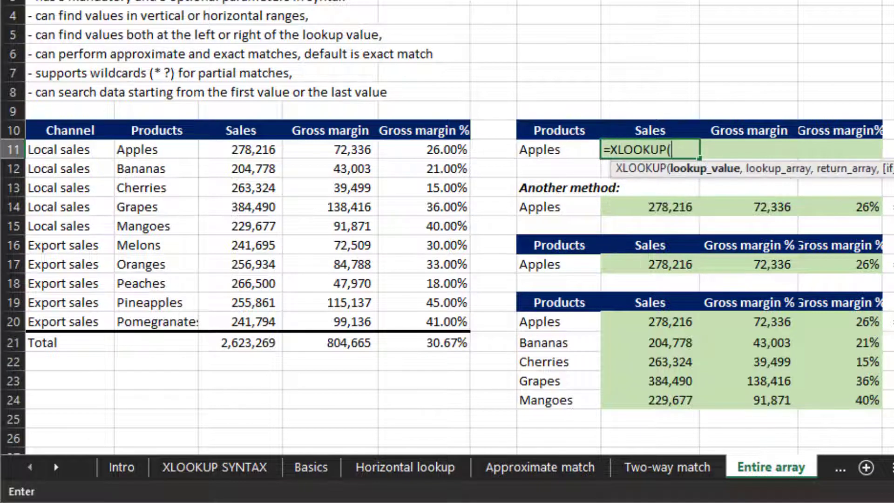
pyautogui.press('Left')
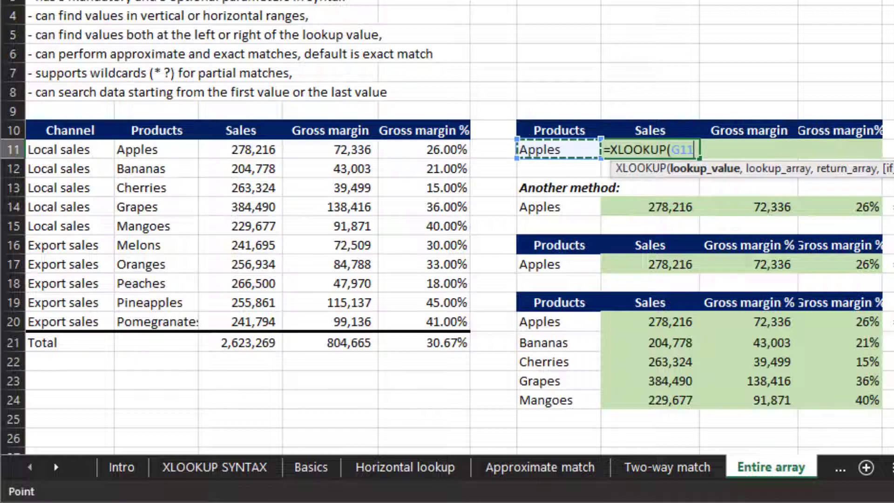
pyautogui.write(',')
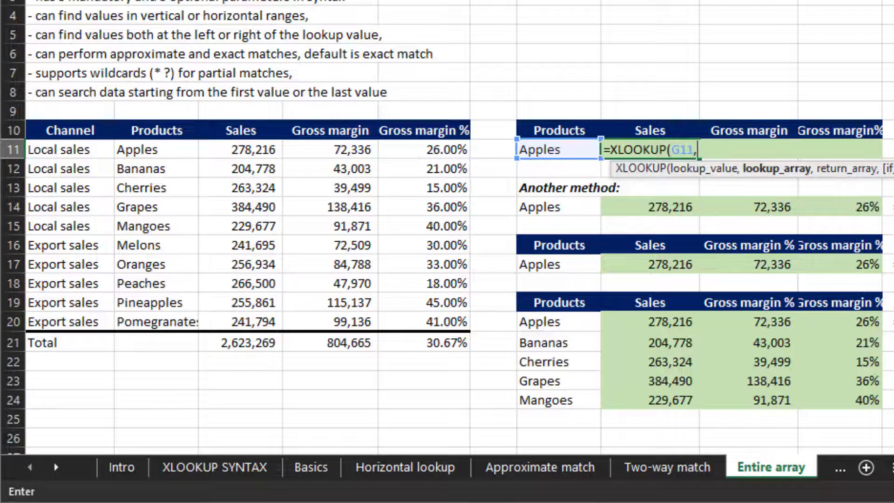
# - Set the XLOOKUP lookup array to the source table's product names as the absolute range $B$11:$B$20
pyautogui.press('Left')
pyautogui.press('Left')
pyautogui.press('Left')
pyautogui.press('Left')
pyautogui.press('Left')
pyautogui.press('Left')
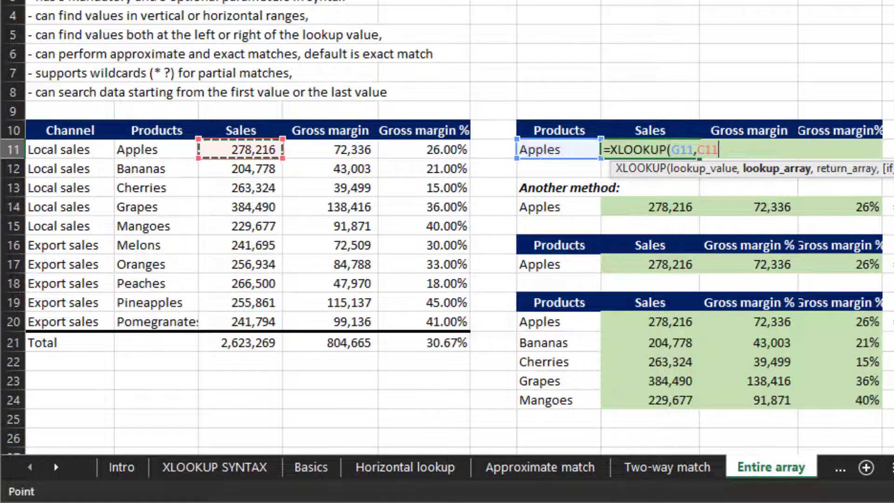
pyautogui.hotkey('ctrl', 'shift', 'Down')
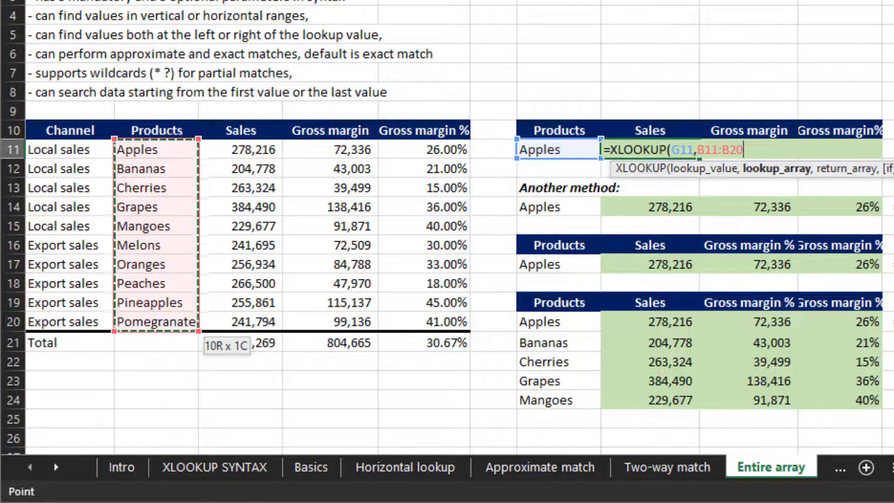
pyautogui.press('F4')
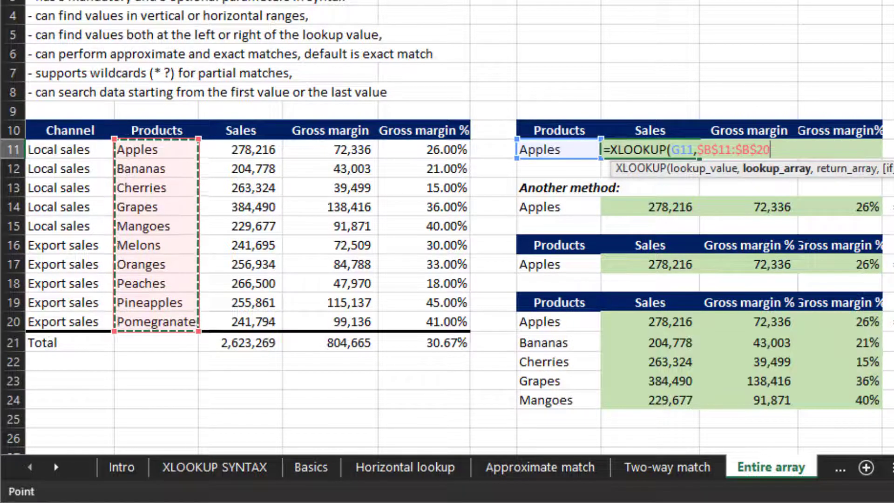
pyautogui.write(',')
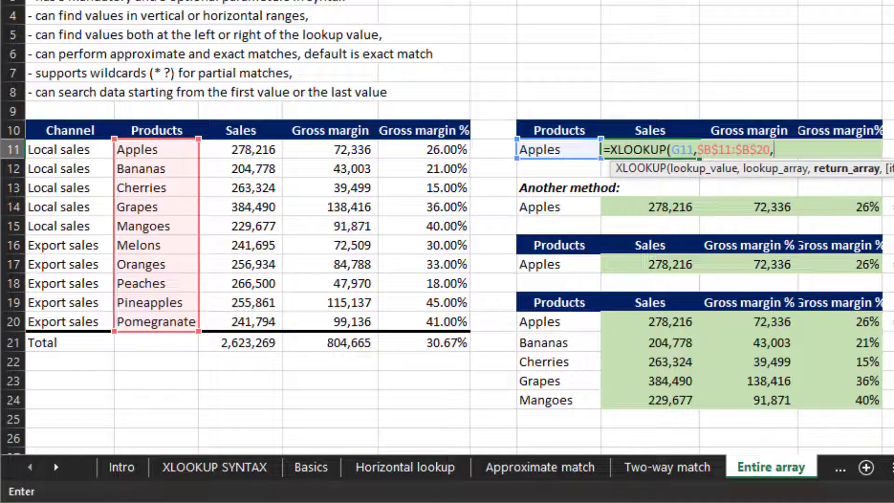
# - Set the XLOOKUP return array to the absolute range $C$11:$E$20 and complete the formula in H11
pyautogui.press('Left')
pyautogui.press('Left')
pyautogui.press('Left')
pyautogui.press('Left')
pyautogui.press('Left')
pyautogui.hotkey('shift', 'Right')
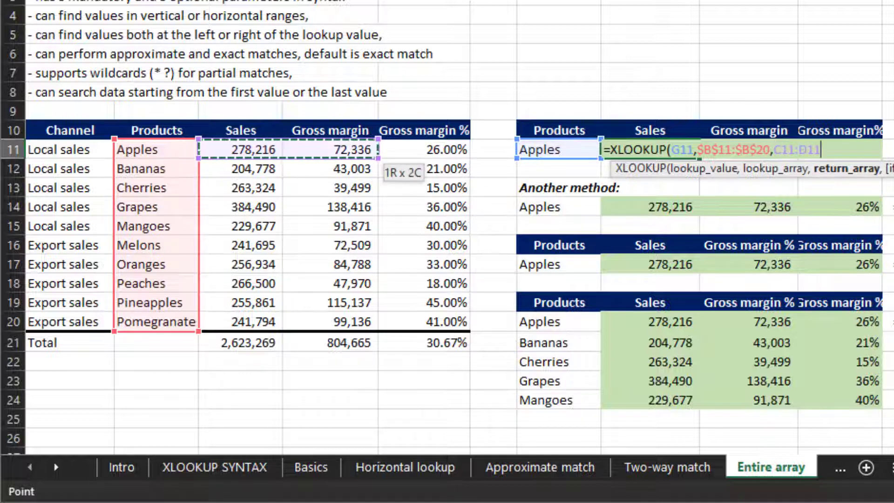
pyautogui.hotkey('shift', 'Right')
pyautogui.hotkey('ctrl', 'shift', 'Down')
pyautogui.hotkey('shift', 'Up')
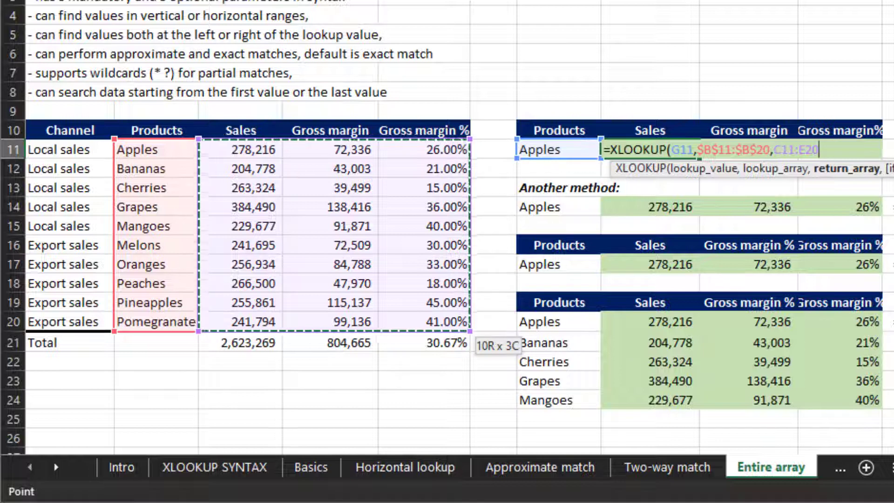
pyautogui.press('F4')
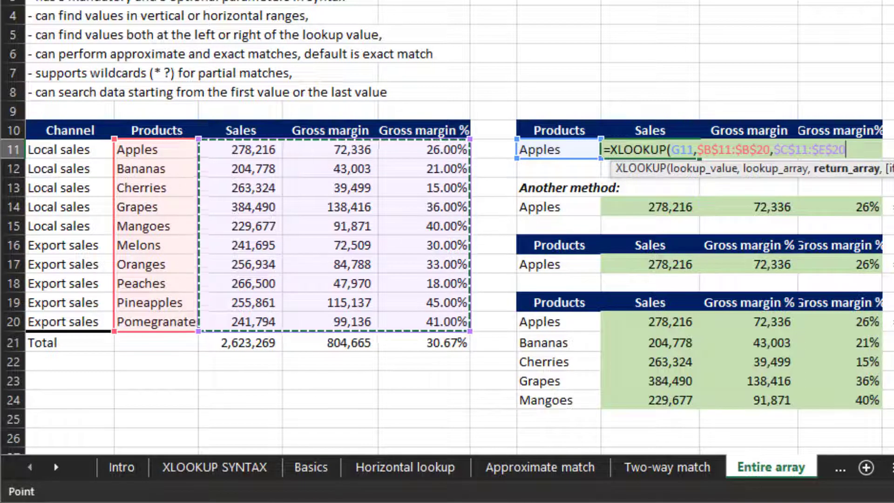
pyautogui.write(')')
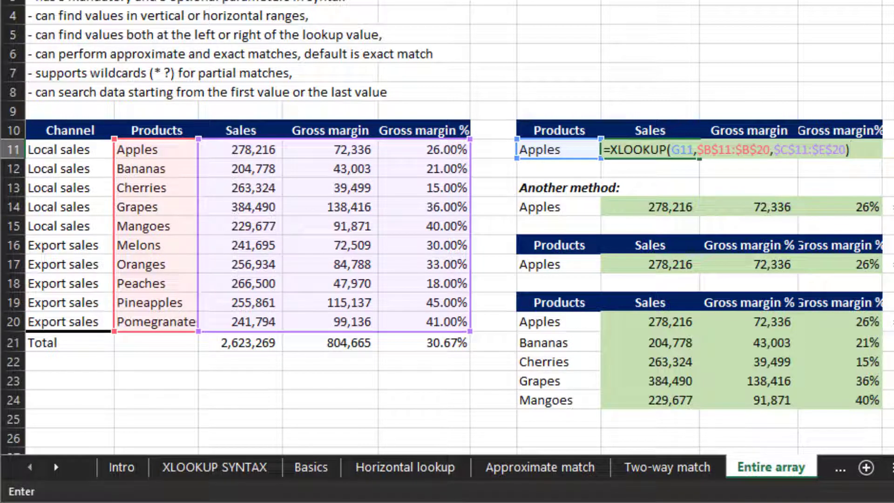
pyautogui.press('Return')
# - Examine the spilled XLOOKUP results for Apples across H11:J11
pyautogui.moveTo(588, 112)
pyautogui.mouseDown()
pyautogui.moveTo(644, 170)
pyautogui.moveTo(886, 111)
pyautogui.mouseUp()
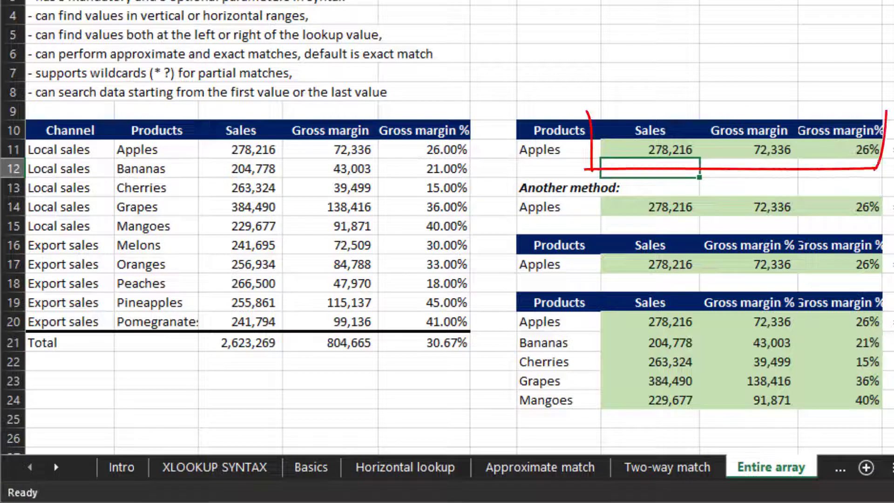
pyautogui.click(650, 150)
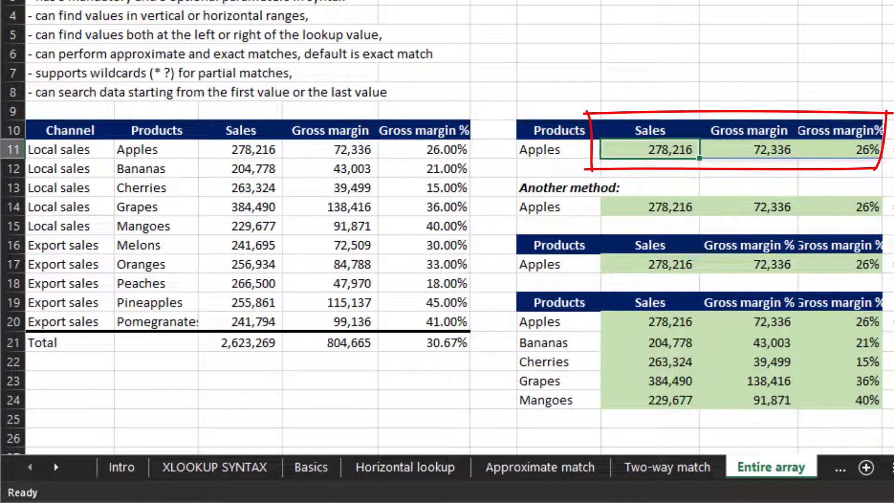
pyautogui.press('Right')
pyautogui.press('Right')
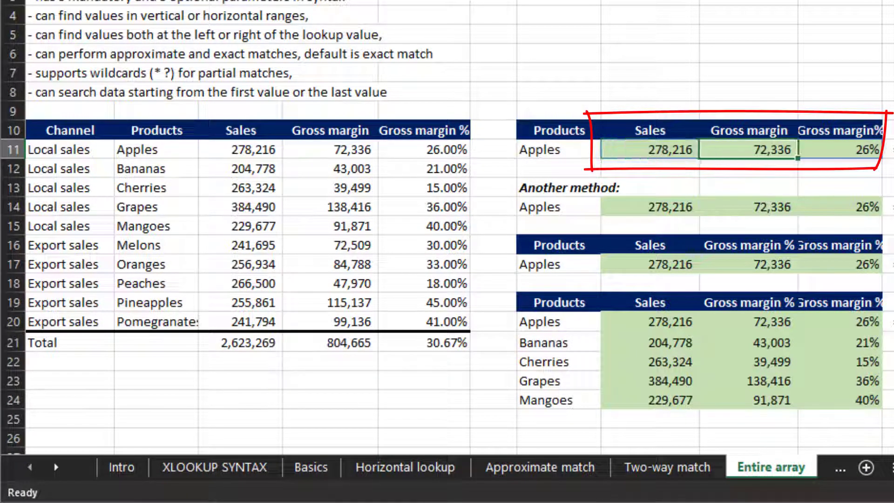
pyautogui.press('Left')
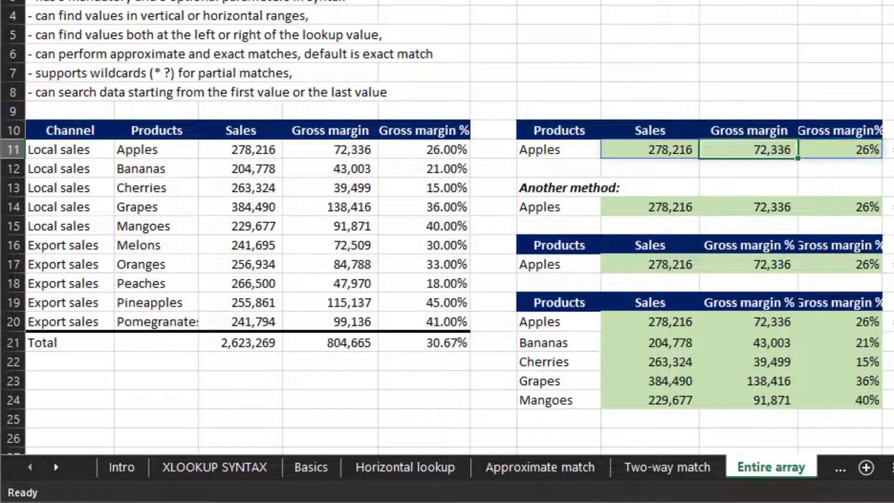
pyautogui.press('Right')
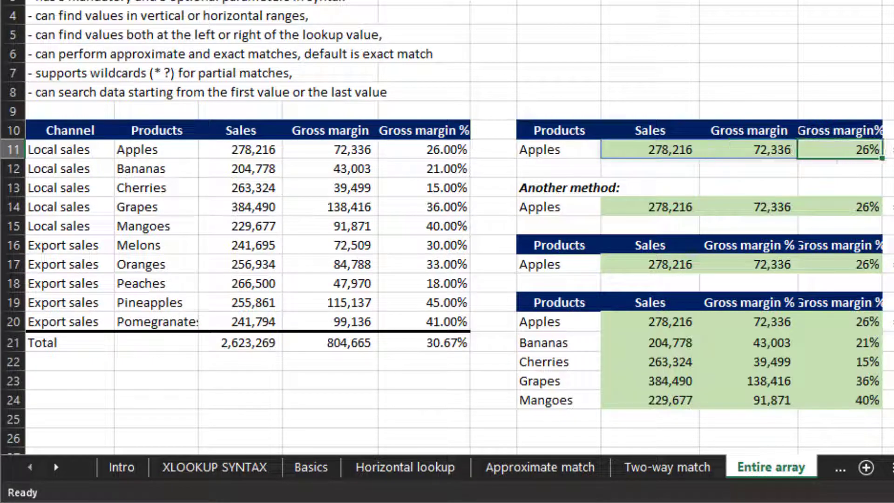
# - Compare the Apples source values in C11:E11 with the XLOOKUP output starting in H11
pyautogui.press('Left')
pyautogui.press('Left')
pyautogui.press('Left')
pyautogui.press('Left')
pyautogui.press('Left')
pyautogui.press('Left')
pyautogui.press('Left')
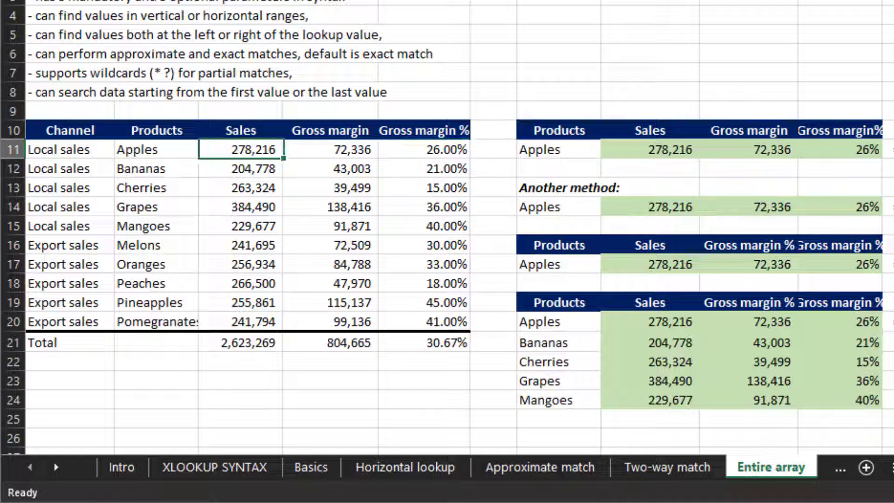
pyautogui.hotkey('shift', 'Right')
pyautogui.hotkey('shift', 'Right')
pyautogui.click(650, 149)
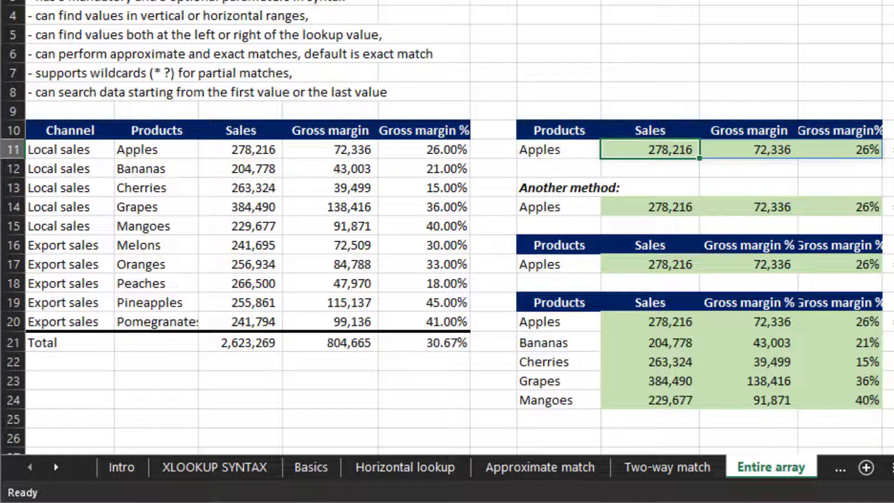
# - Enter 0 in the Gross margin cell I11 to block the XLOOKUP spill range, and inspect H11
pyautogui.press('Right')
pyautogui.write('0')
pyautogui.press('Right')
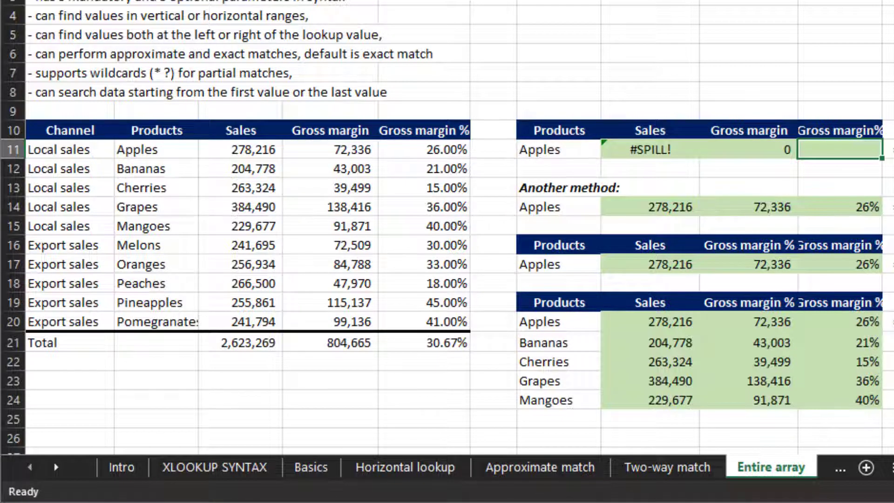
pyautogui.press('Left')
pyautogui.press('Left')
# - Clear the blocking value from the Gross margin cell I11
pyautogui.press('Right')
pyautogui.press('Right')
pyautogui.press('Left')
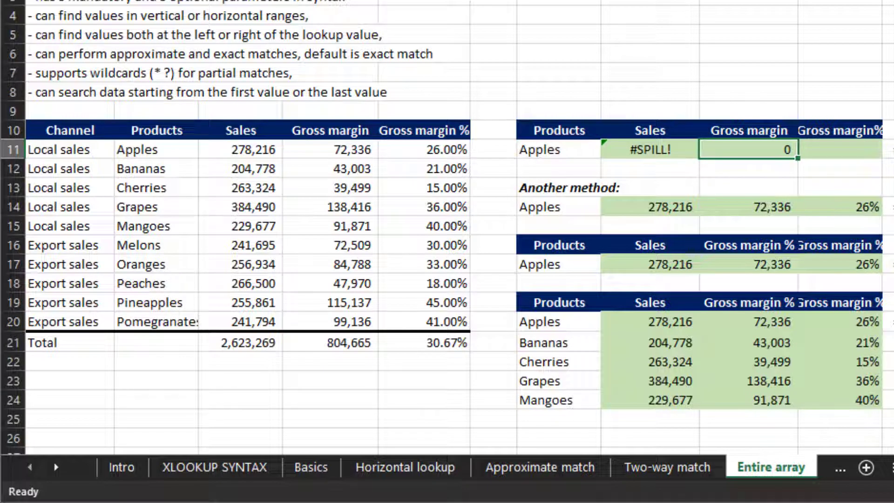
pyautogui.press('Delete')
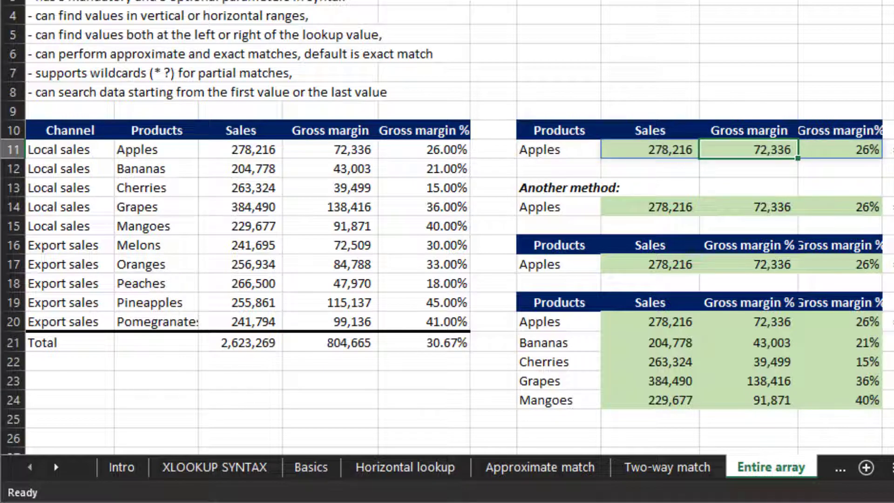
# - Clear the existing Apples results in H14:J14 under "Another method"
pyautogui.press('Down')
pyautogui.press('Down')
pyautogui.press('Left')
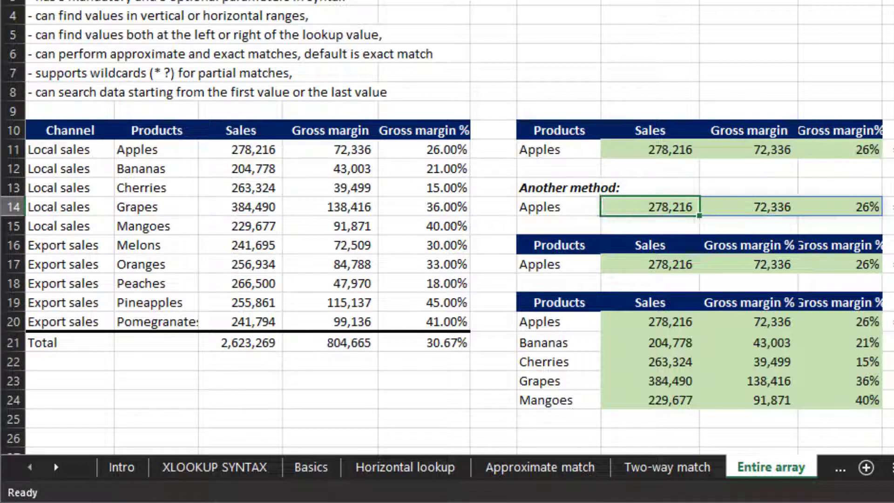
pyautogui.hotkey('shift', 'Right')
pyautogui.hotkey('shift', 'Right')
pyautogui.press('Delete')
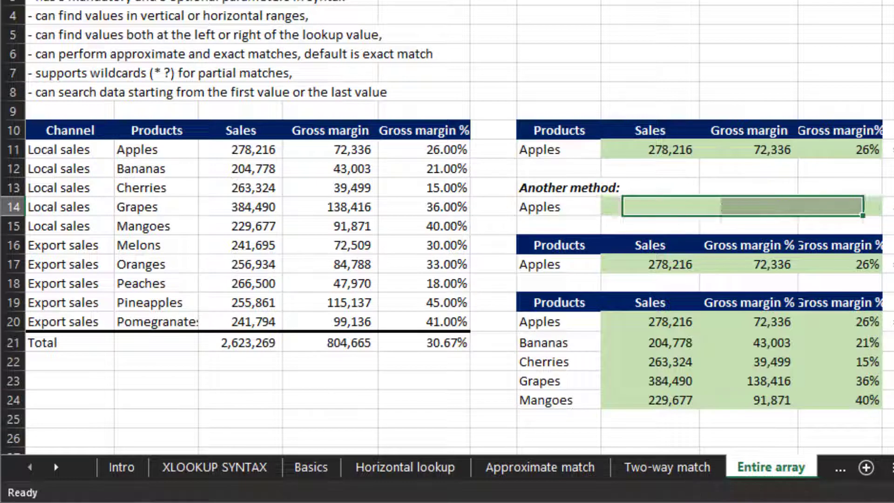
# - Start a VLOOKUP formula in H14 with the product in G14 as the lookup value
pyautogui.hotkey('shift', 'Left')
pyautogui.hotkey('shift', 'Left')
pyautogui.write('=vl')
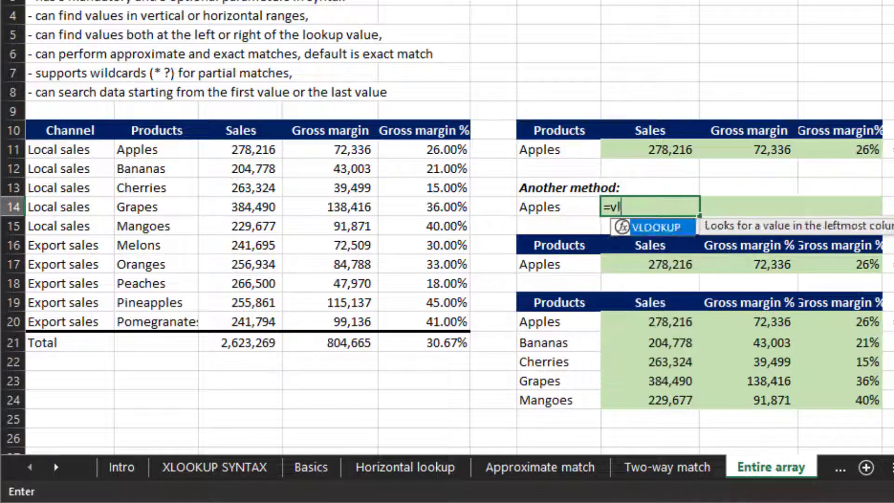
pyautogui.press('Tab')
pyautogui.press('Left')
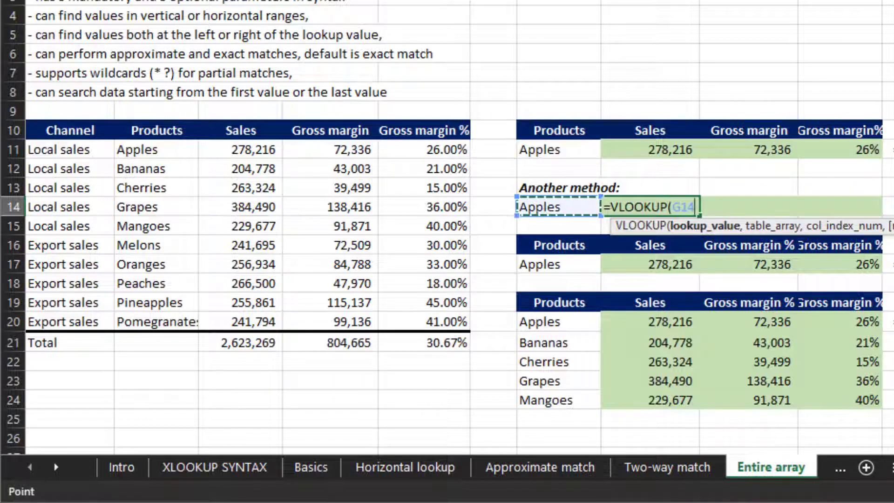
pyautogui.write(',')
# - Set the VLOOKUP table array to the absolute range $B$11:$E$20
pyautogui.press('Left')
pyautogui.press('Left')
pyautogui.press('Left')
pyautogui.press('Left')
pyautogui.press('Left')
pyautogui.press('Left')
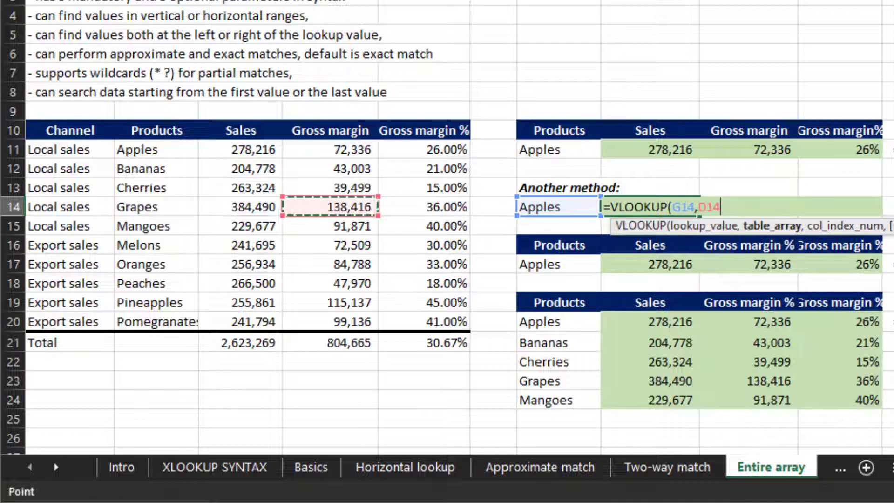
pyautogui.press('Up')
pyautogui.press('Up')
pyautogui.press('Up')
pyautogui.hotkey('ctrl', 'shift', 'Right')
pyautogui.hotkey('ctrl', 'shift', 'Down')
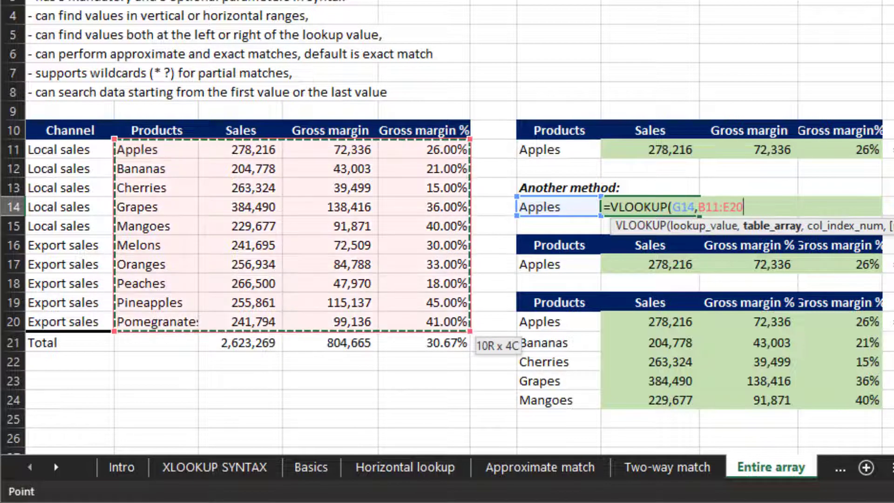
pyautogui.press('F4')
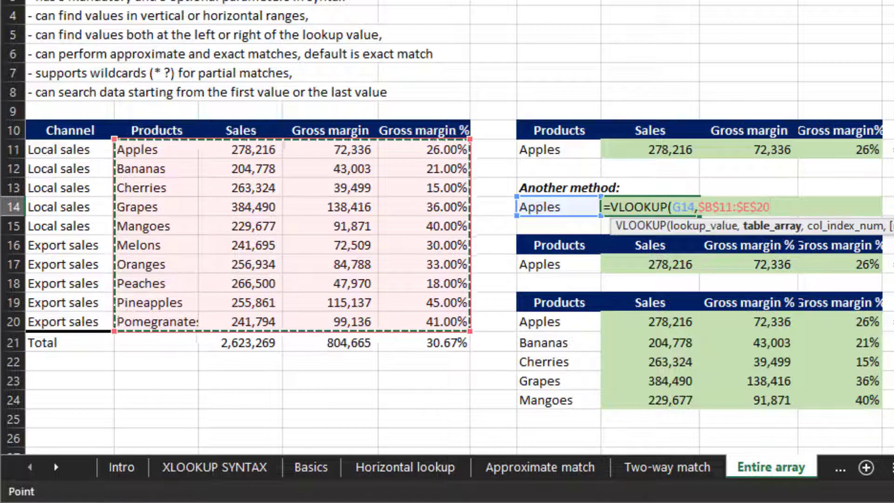
# - Complete the VLOOKUP formula in H14 with the column index array {2,3,4} and match type 0
pyautogui.write(',')
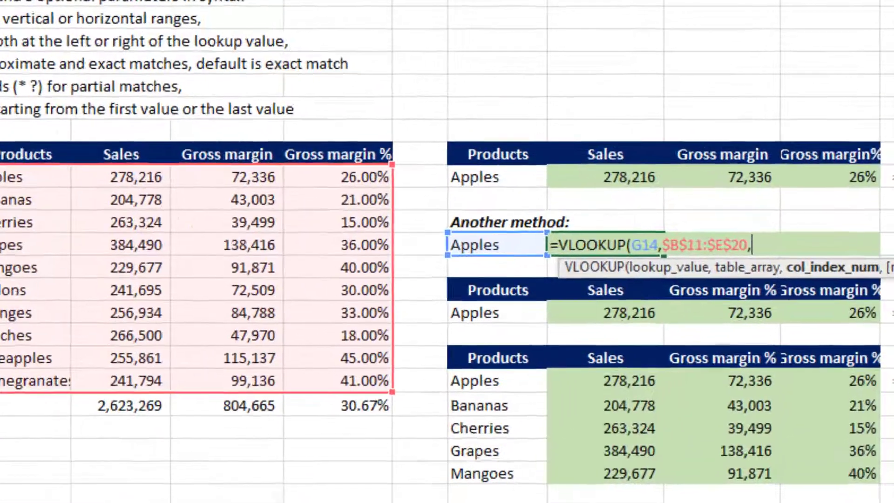
pyautogui.write('{')
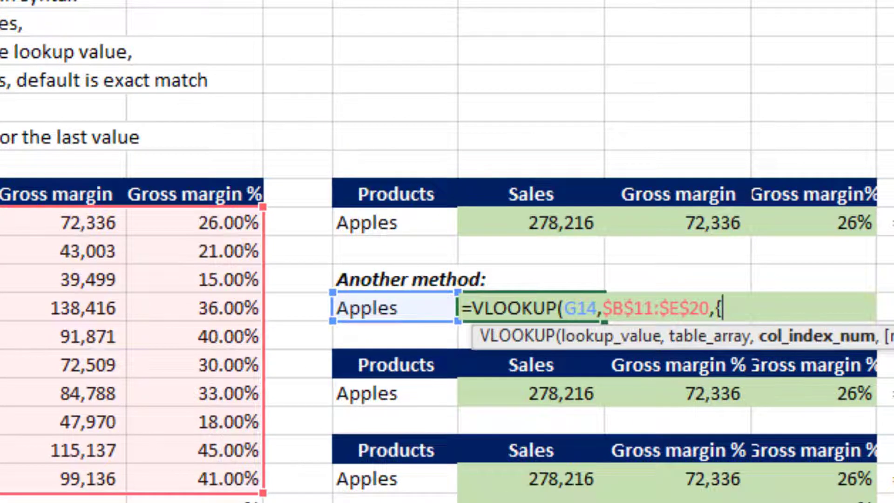
pyautogui.write('2,3,4')
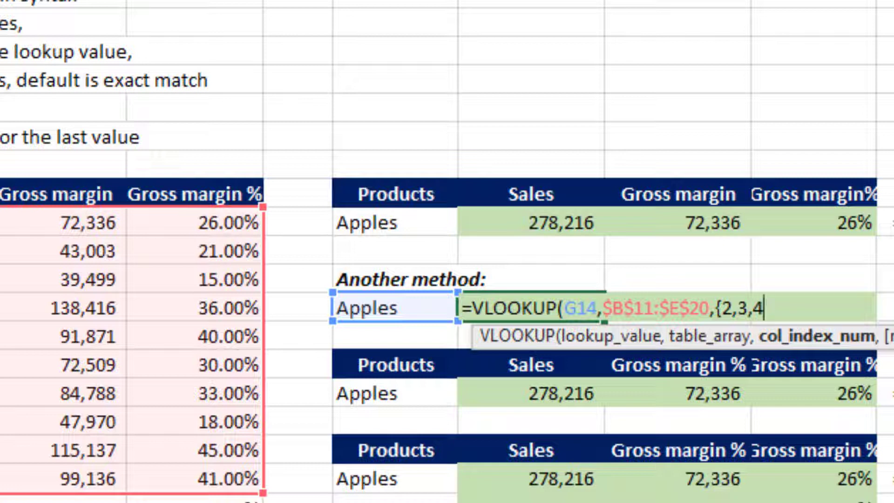
pyautogui.write('},0')
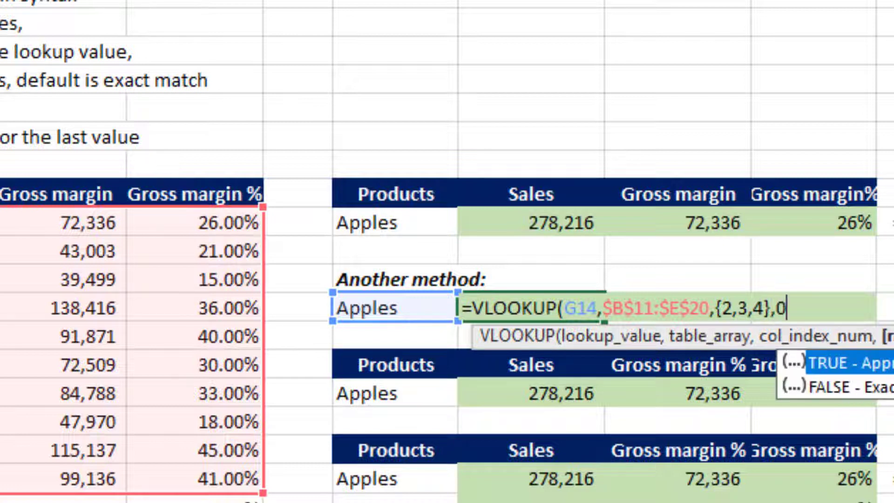
pyautogui.write(')')
pyautogui.press('Return')
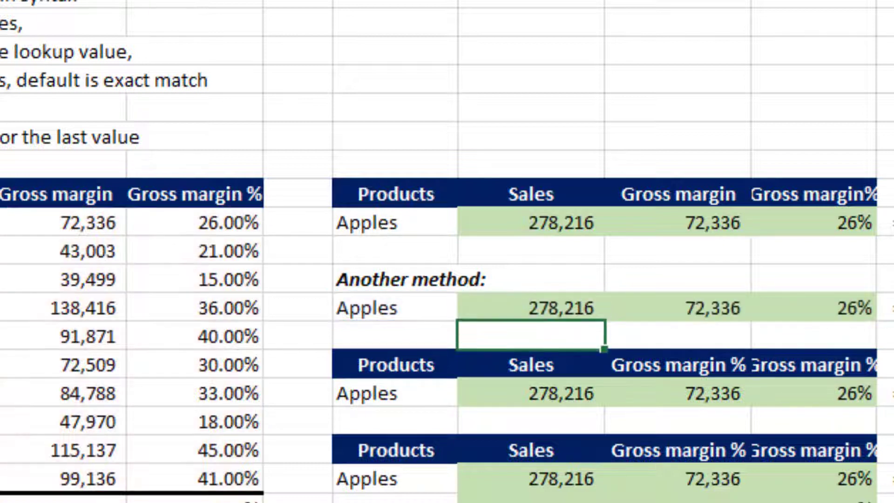
pyautogui.press('Up')
pyautogui.press('Right')
pyautogui.press('Right')
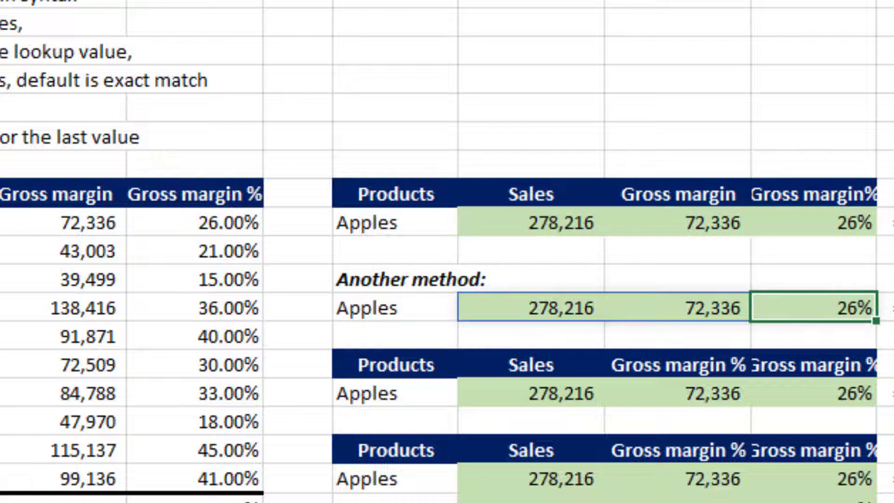
# - Replace the existing results in H17:J17 by starting an XLOOKUP formula in H17 with the product in G17 as the lookup value
pyautogui.hotkey('shift', 'Tab')
pyautogui.hotkey('shift', 'Tab')
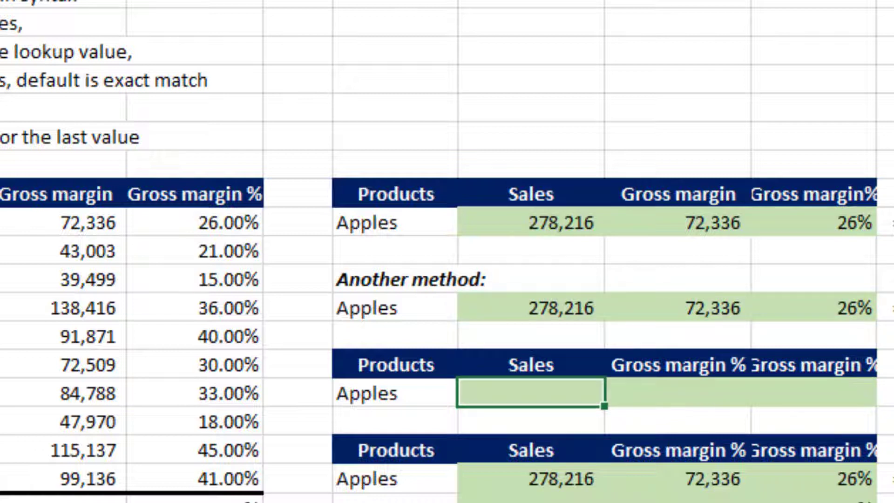
pyautogui.write('=XLOOKUP(')
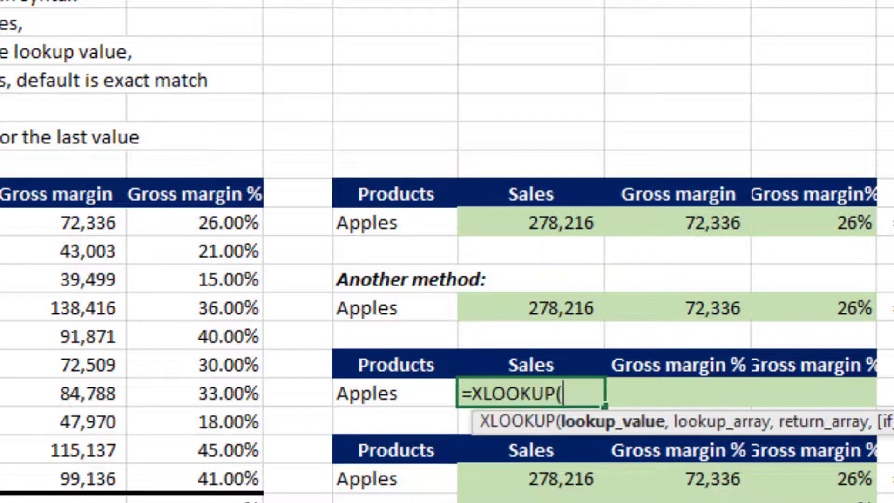
pyautogui.press('Left')
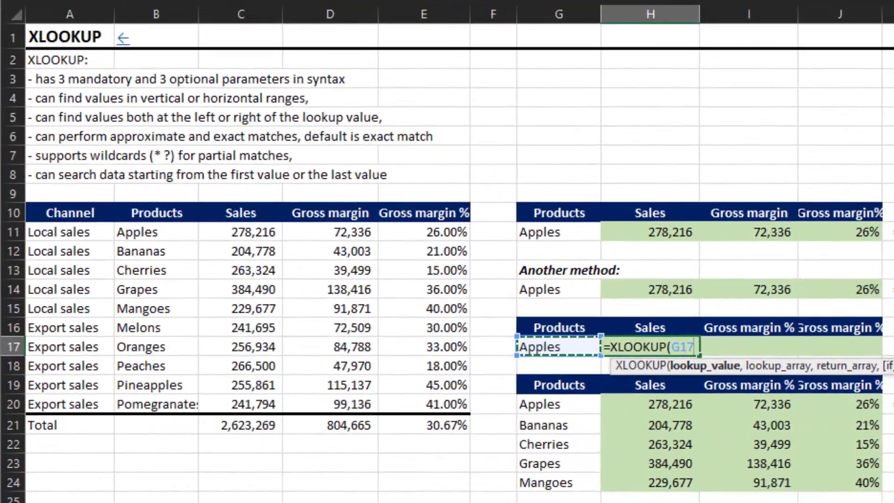
# - Set the XLOOKUP lookup array to the absolute Products range $B$11:$B$20
pyautogui.write(',')
pyautogui.press('Left')
pyautogui.press('Left')
pyautogui.press('Left')
pyautogui.press('Left')
pyautogui.press('Left')
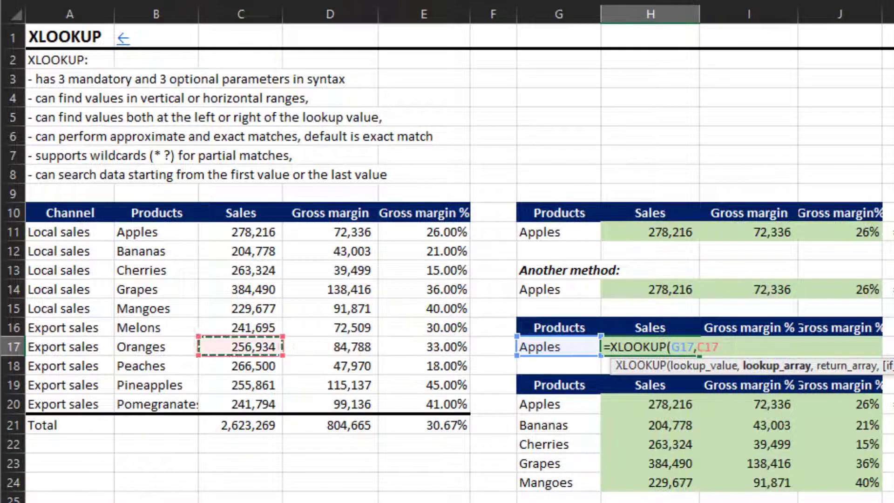
pyautogui.hotkey('ctrl', 'Up')
pyautogui.press('Left')
pyautogui.press('Down')
pyautogui.hotkey('ctrl', 'shift', 'Down')
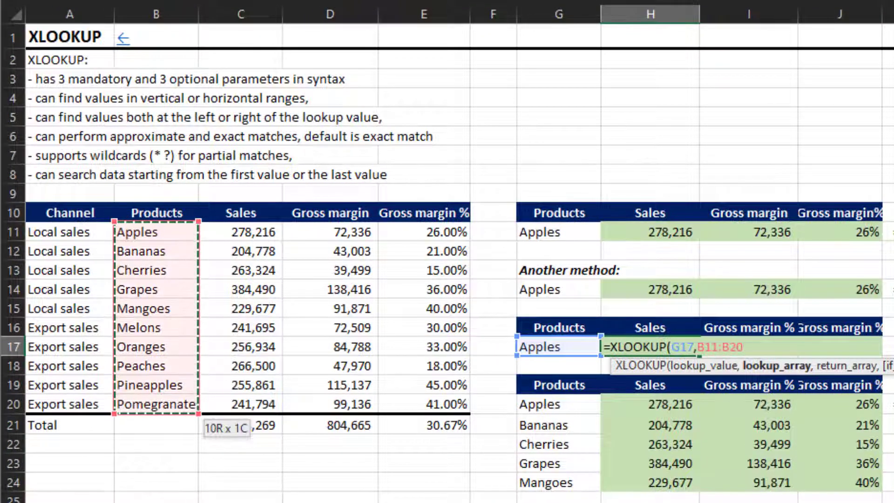
pyautogui.press('F4')
# - Nest a CHOOSE function as the XLOOKUP return array, with {1,2,3} as its index number
pyautogui.write(',')
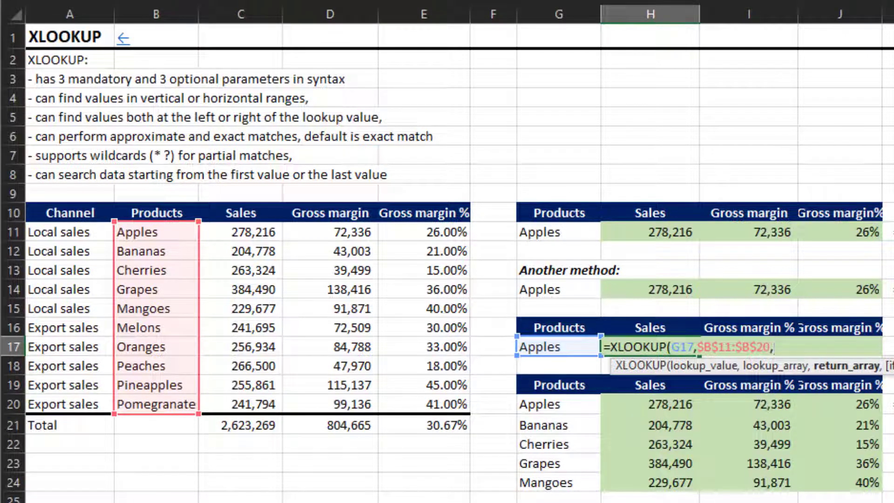
pyautogui.write('cho')
pyautogui.press('Tab')
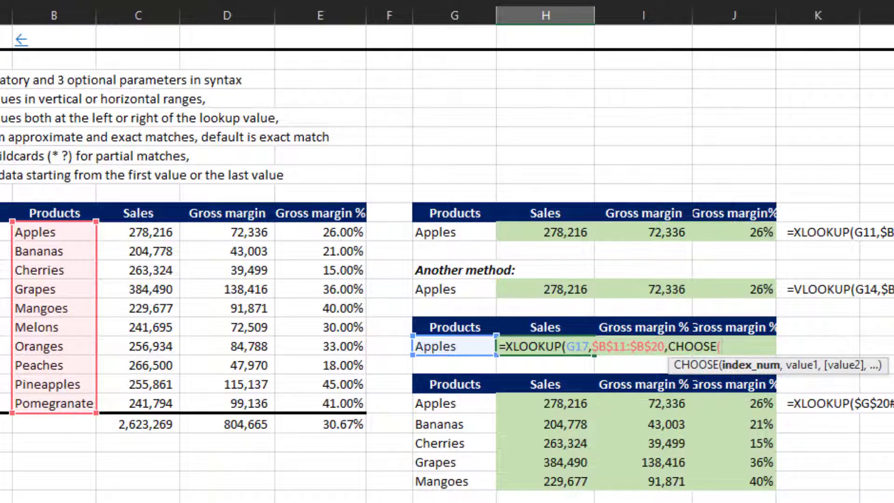
pyautogui.write('{1,2,3},')
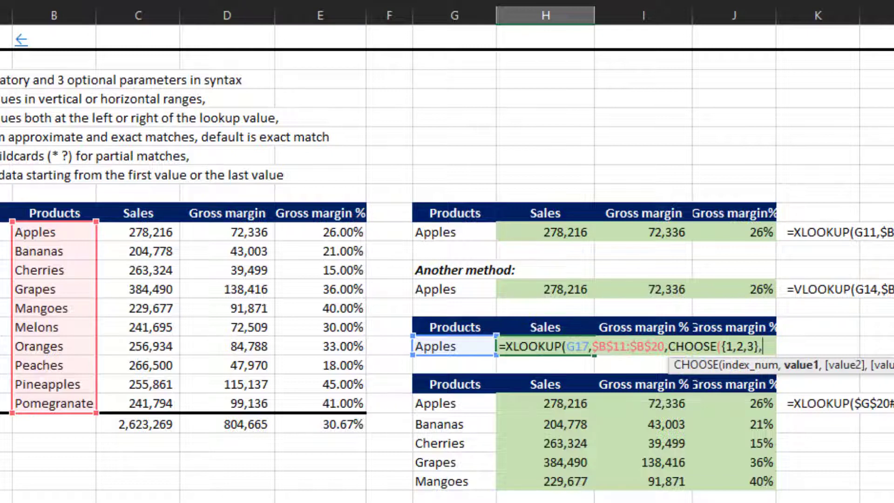
# - Set the first CHOOSE value to the absolute Sales range $C$11:$C$20, leaving out the total row
pyautogui.press('Left')
pyautogui.press('Left')
pyautogui.press('Left')
pyautogui.press('Left')
pyautogui.press('Left')
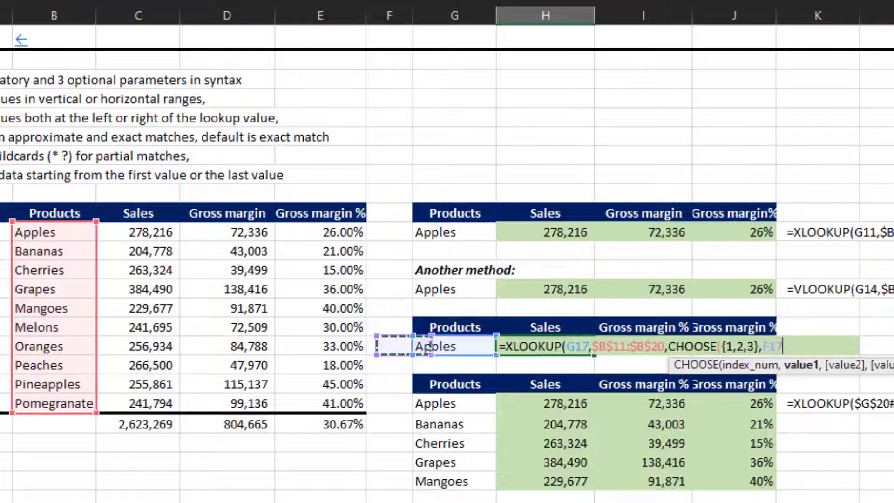
pyautogui.press('Up')
pyautogui.press('Up')
pyautogui.press('Up')
pyautogui.press('Up')
pyautogui.press('Up')
pyautogui.press('Up')
pyautogui.hotkey('ctrl', 'shift', 'Down')
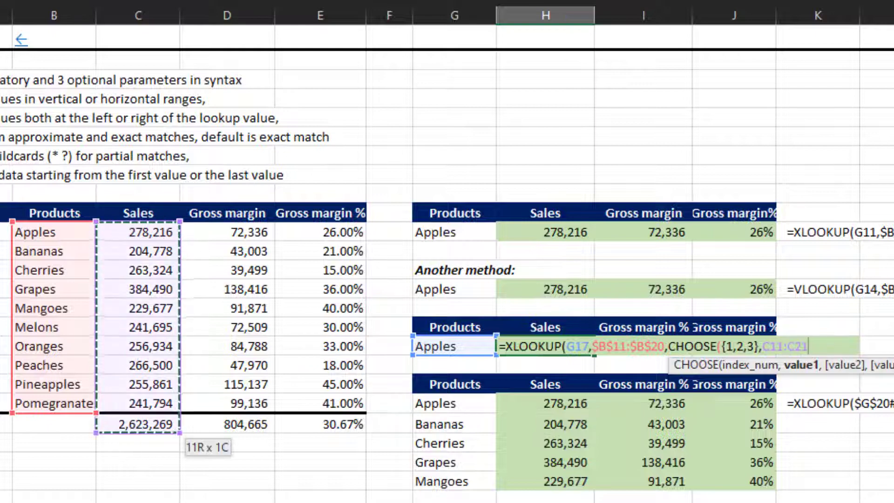
pyautogui.hotkey('shift', 'Up')
pyautogui.press('F4')
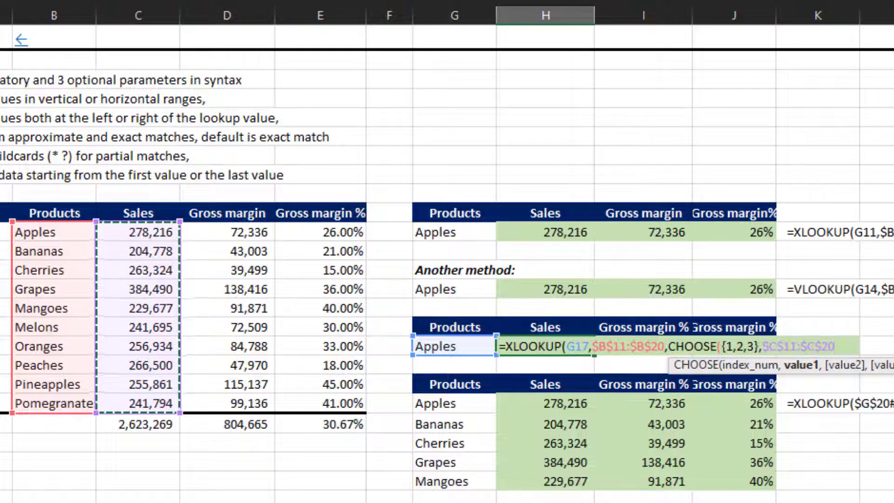
# - Add the absolute Gross margin range $D$11:$D$20 as the second CHOOSE value
pyautogui.write(',')
pyautogui.press('Left')
pyautogui.press('Left')
pyautogui.press('Left')
pyautogui.press('Left')
pyautogui.press('Up')
pyautogui.press('Up')
pyautogui.press('Up')
pyautogui.press('Up')
pyautogui.press('Up')
pyautogui.press('Up')
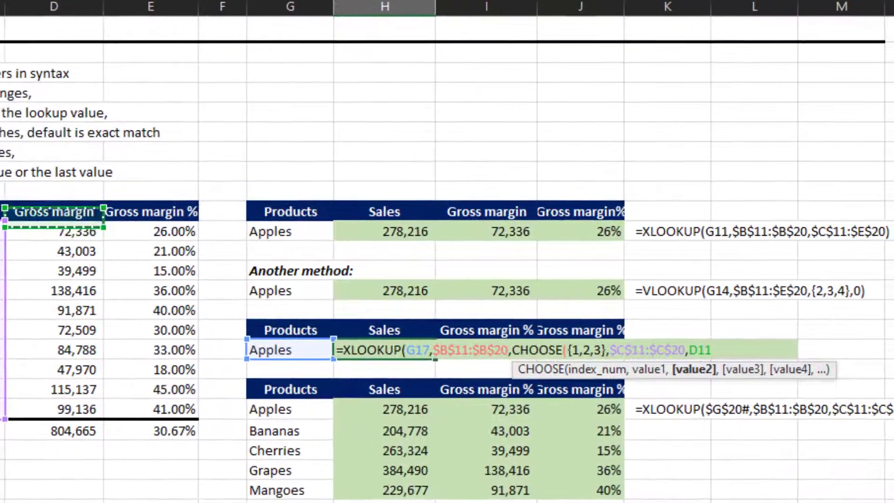
pyautogui.hotkey('shift', 'Down')
pyautogui.hotkey('shift', 'Down')
pyautogui.hotkey('ctrl', 'shift', 'Down')
pyautogui.hotkey('shift', 'Up')
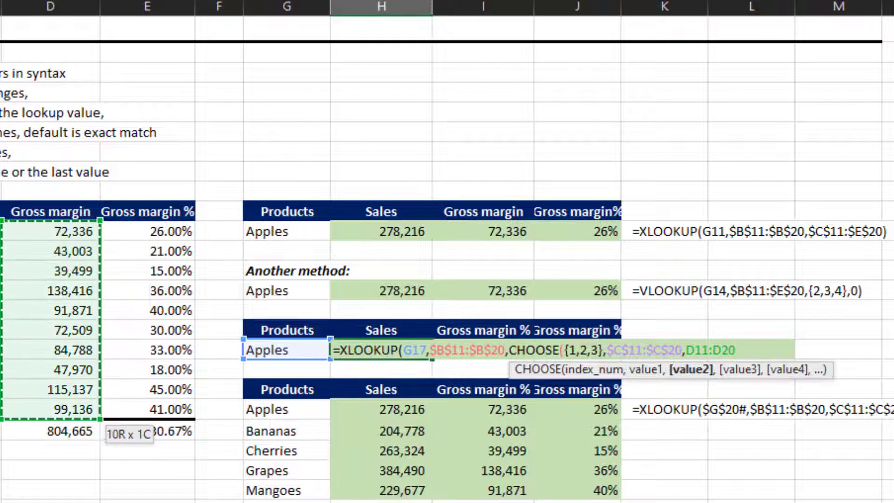
pyautogui.press('F4')
# - Add the absolute Gross margin % range $E$11:$E$20 as the third CHOOSE value and complete the formula in H17
pyautogui.write(',')
pyautogui.press('Left')
pyautogui.press('Left')
pyautogui.press('Left')
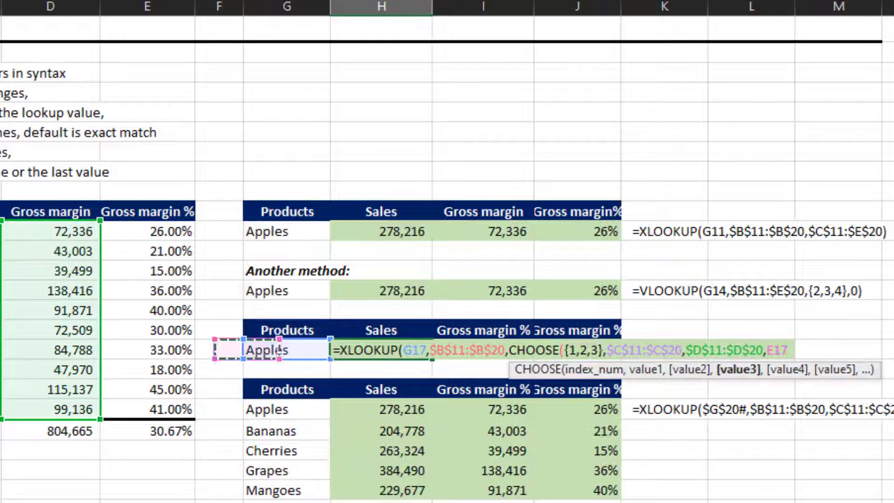
pyautogui.press('Up')
pyautogui.press('Up')
pyautogui.press('Up')
pyautogui.press('Up')
pyautogui.press('Up')
pyautogui.press('Up')
pyautogui.hotkey('ctrl', 'shift', 'Down')
pyautogui.hotkey('shift', 'Up')
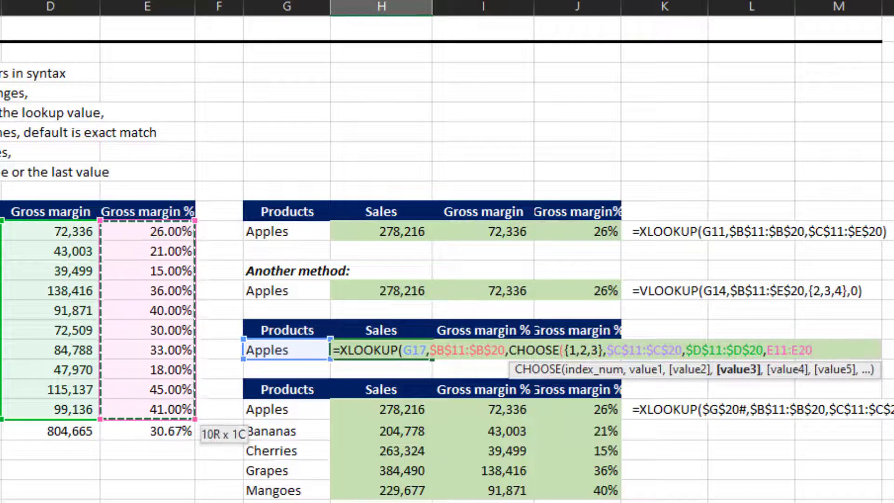
pyautogui.press('F4')
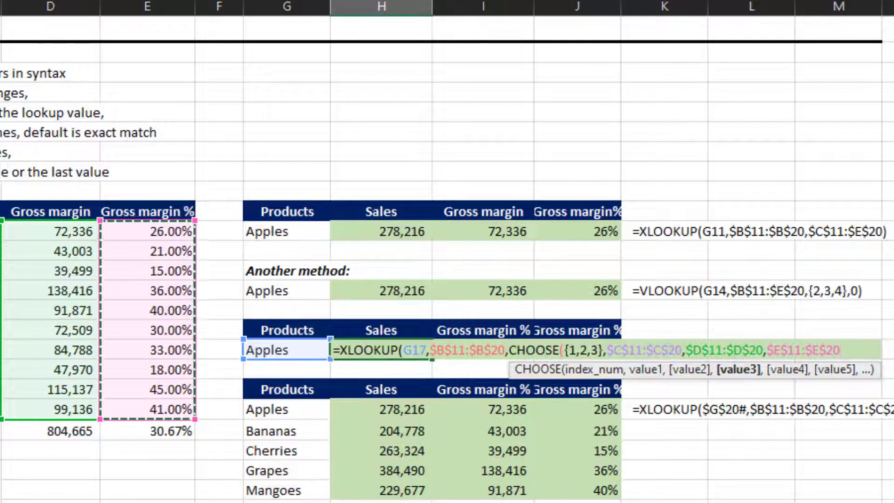
pyautogui.write(')')
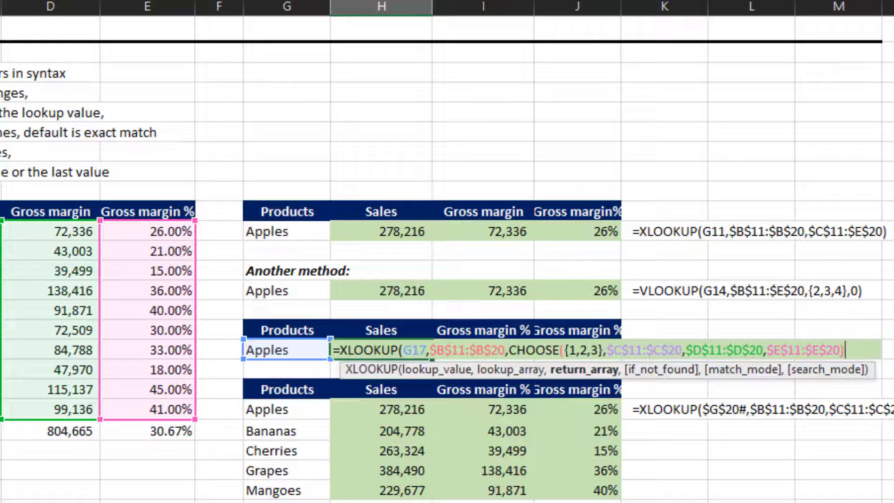
pyautogui.write(')')
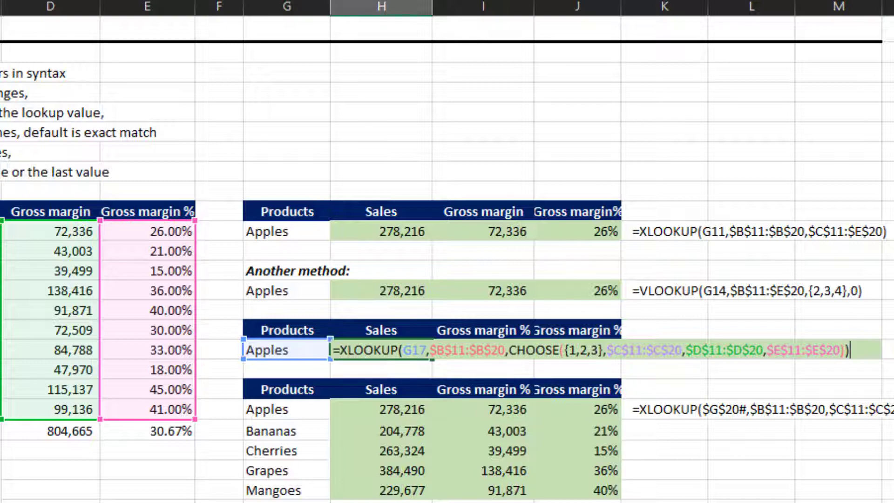
pyautogui.press('Return')
# - Clear the product list and lookup results starting in G20:J20 of the last table
pyautogui.press('Right')
pyautogui.press('Right')
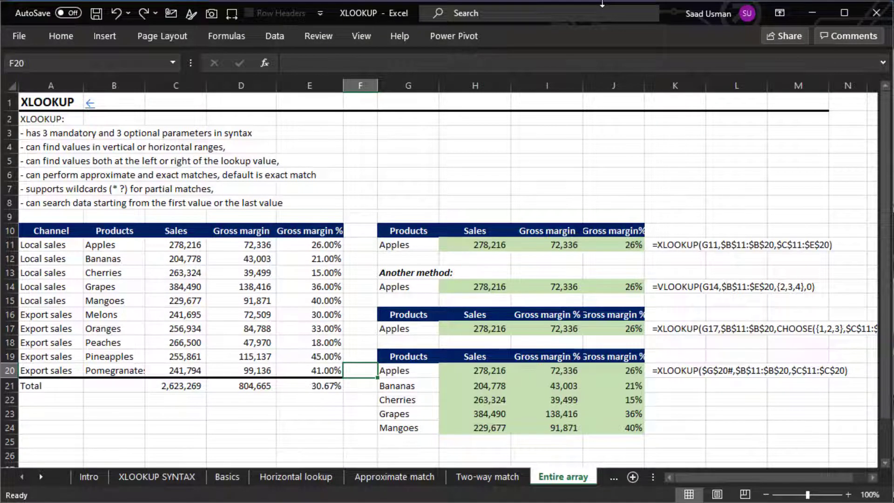
pyautogui.press('Right')
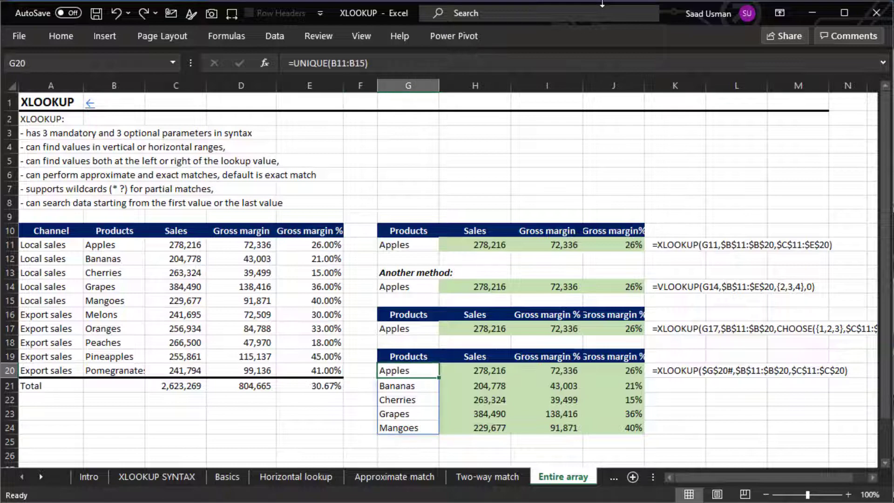
pyautogui.hotkey('shift', 'Right')
pyautogui.hotkey('shift', 'Right')
pyautogui.hotkey('shift', 'Right')
pyautogui.hotkey('shift', 'Right')
pyautogui.press('Delete')
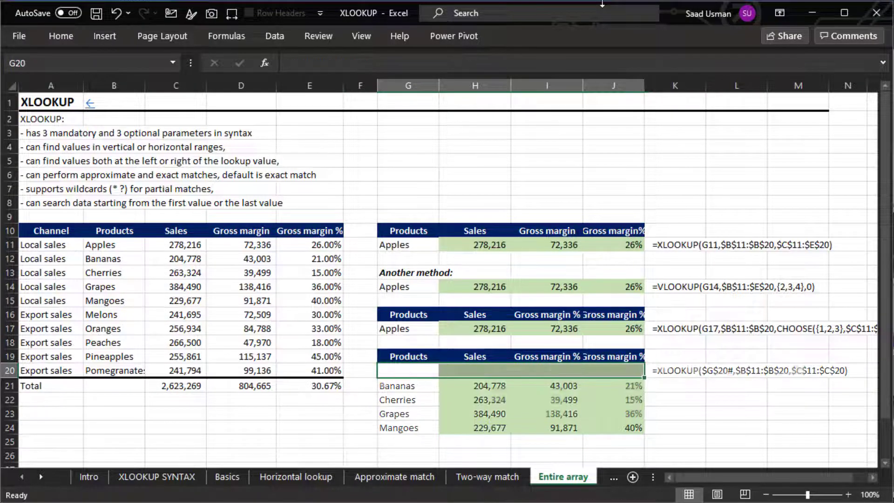
pyautogui.press('Left')
pyautogui.press('Right')
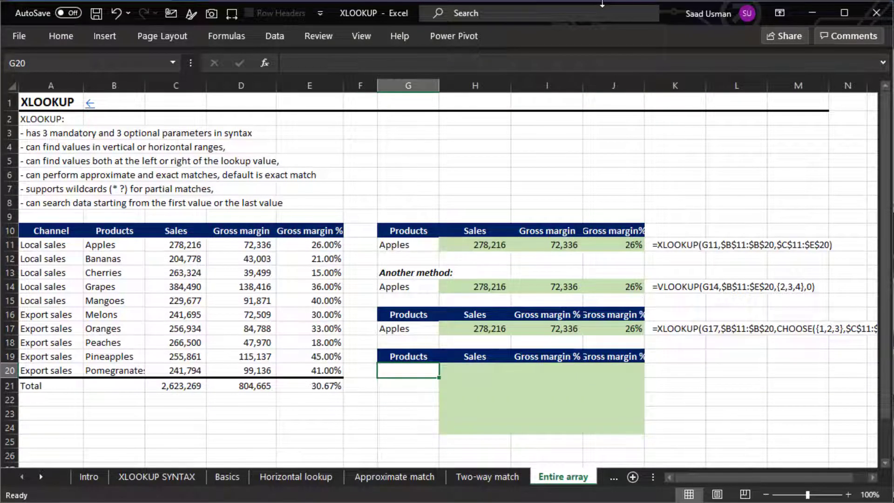
# - Enter a UNIQUE formula in G20 that lists the local sales products from B11:B15
pyautogui.write('=uniqu')
pyautogui.press('Tab')
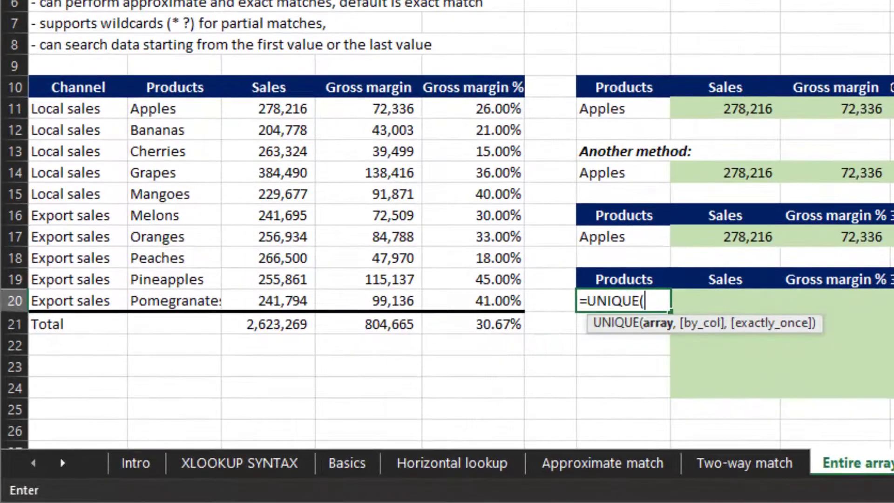
pyautogui.press('Left')
pyautogui.press('Left')
pyautogui.press('Left')
pyautogui.press('Left')
pyautogui.press('Left')
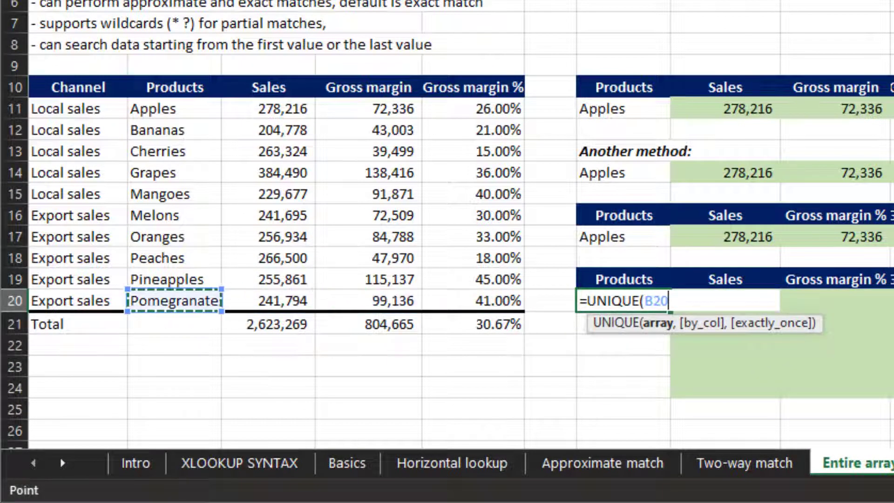
pyautogui.press('Up')
pyautogui.press('Up')
pyautogui.press('Up')
pyautogui.press('Up')
pyautogui.press('Up')
pyautogui.press('Up')
pyautogui.press('Up')
pyautogui.press('Up')
pyautogui.press('Up')
pyautogui.press('Up')
pyautogui.press('Down')
pyautogui.hotkey('shift', 'Down')
pyautogui.hotkey('shift', 'Down')
pyautogui.hotkey('shift', 'Down')
pyautogui.hotkey('shift', 'Down')
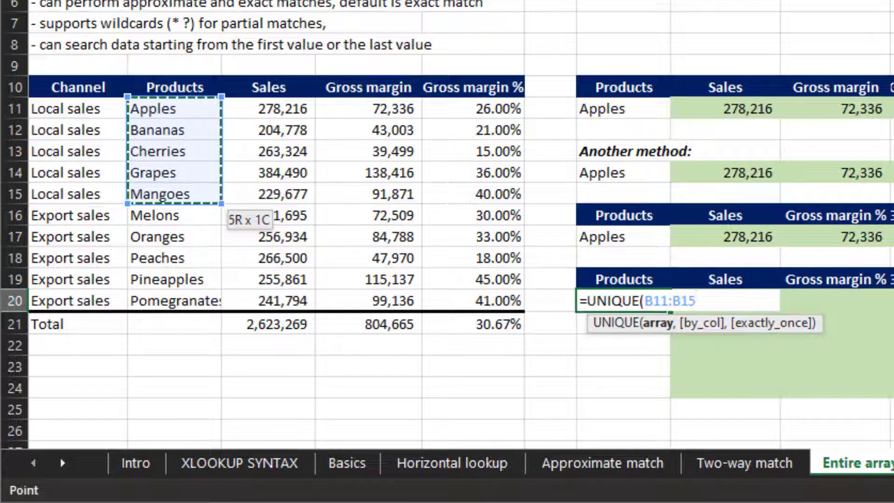
pyautogui.write(')')
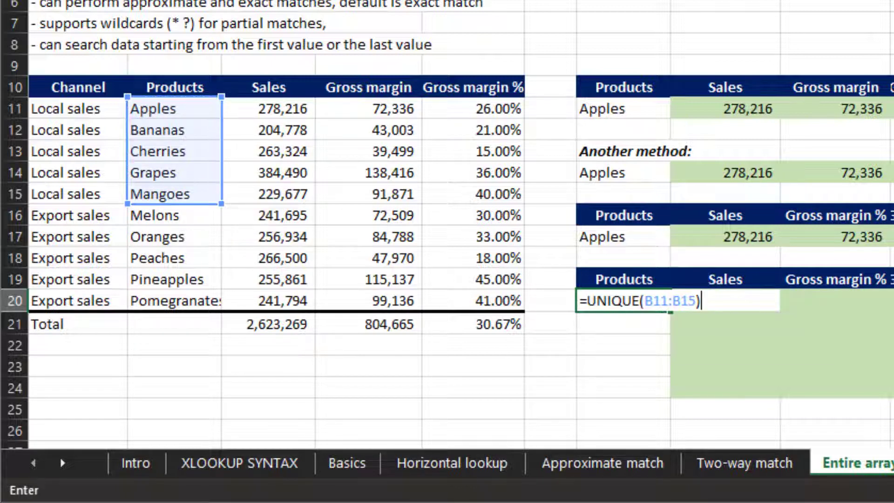
pyautogui.press('Return')
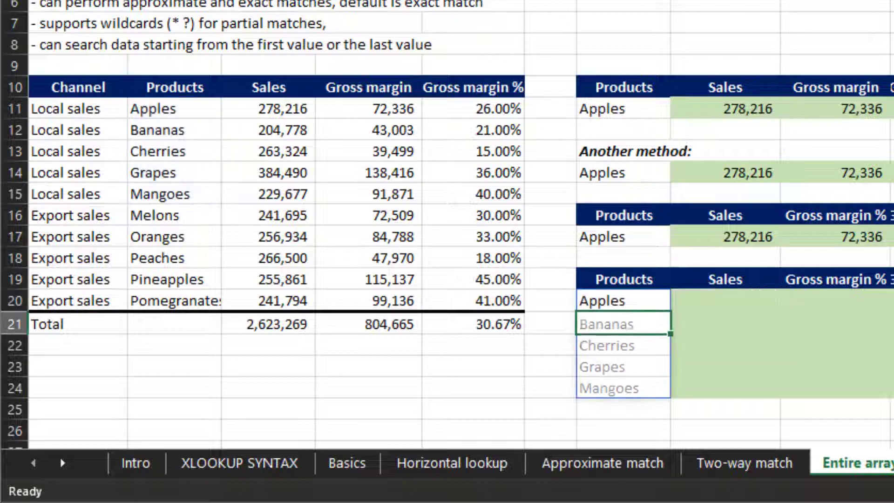
# - Examine the spilled product list in G20:G24, finishing on the first Sales cell, H20
pyautogui.press('Up')
pyautogui.press('Down')
pyautogui.press('Down')
pyautogui.press('Down')
pyautogui.press('Down')
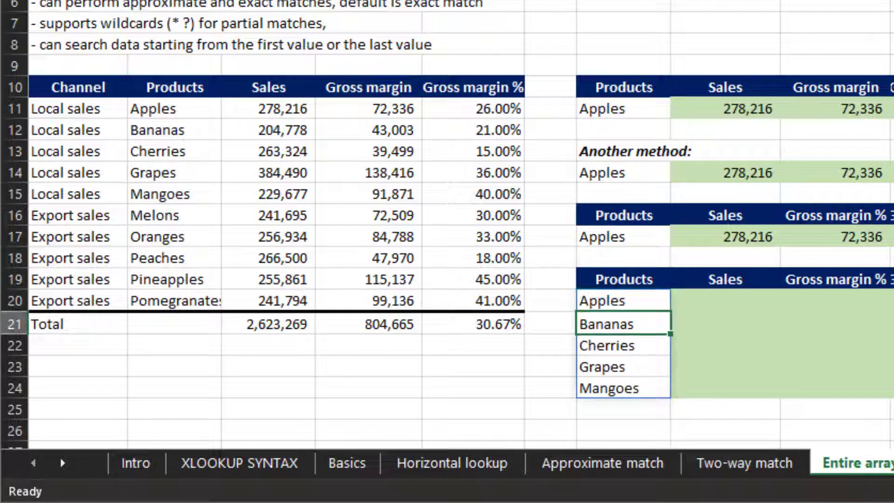
pyautogui.press('Up')
pyautogui.press('Up')
pyautogui.press('Up')
pyautogui.press('Up')
pyautogui.press('Right')
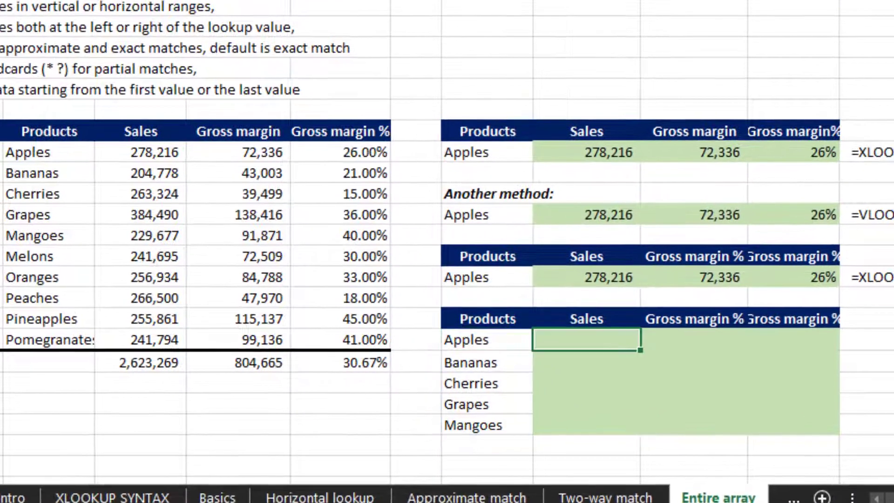
# - Start an XLOOKUP formula in H20 with the spilled product list G20# as the lookup value
pyautogui.write('=xl')
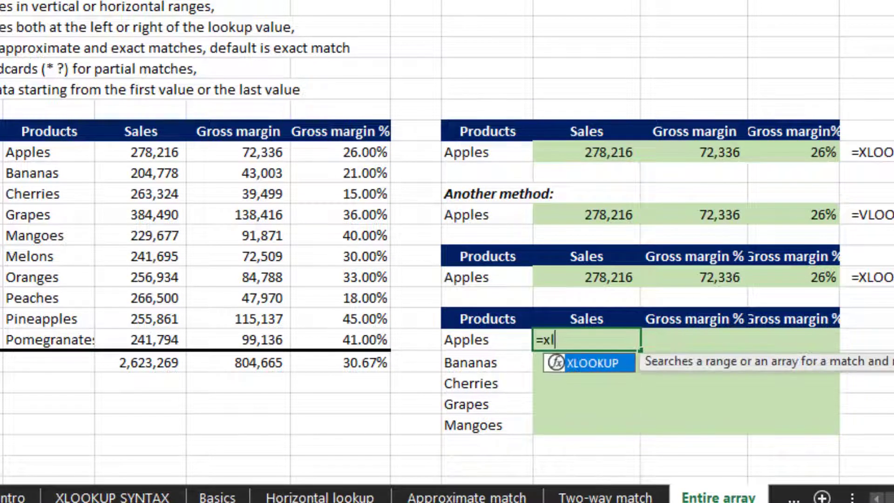
pyautogui.press('Tab')
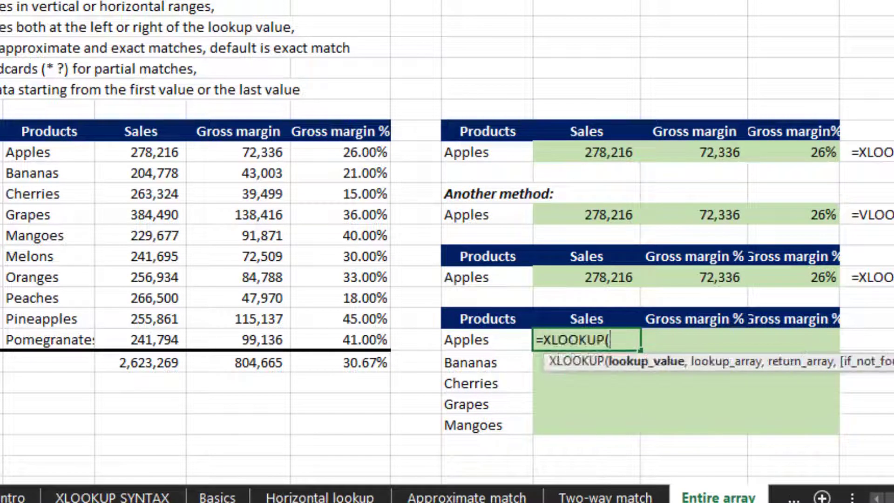
pyautogui.press('Left')
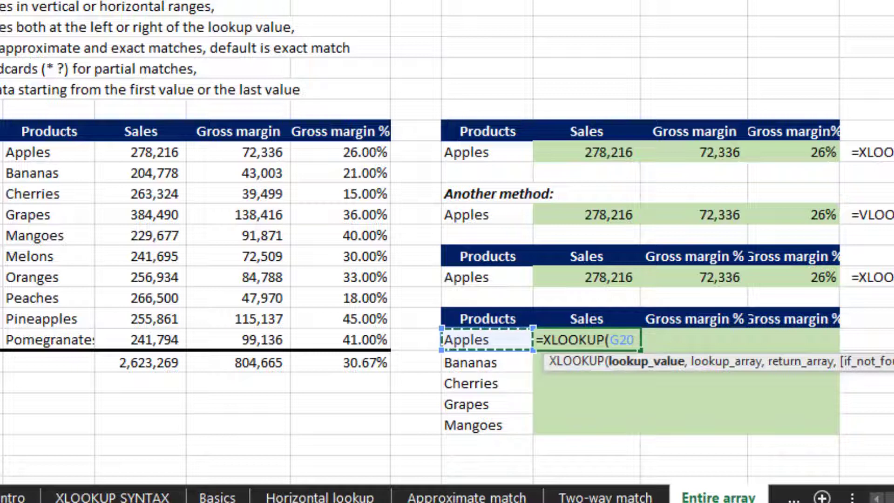
pyautogui.write('#')
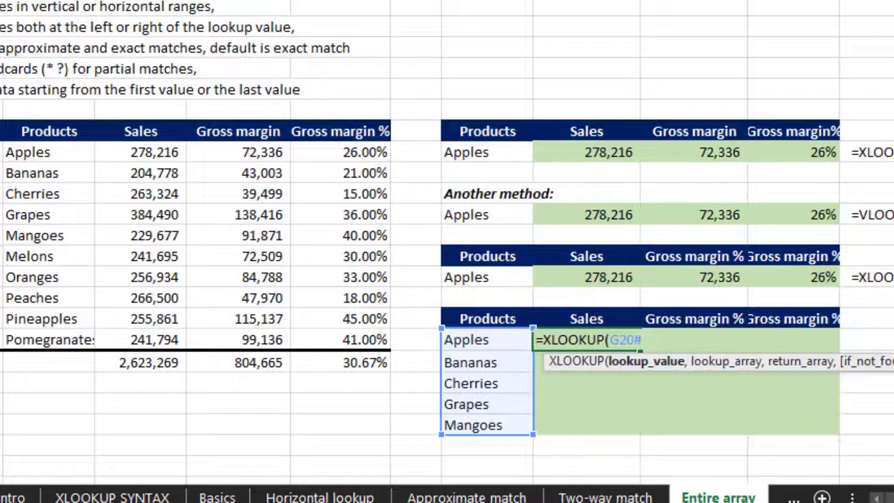
# - Add the absolute Products range $B$11:$B$15 as the lookup array of the XLOOKUP in H20
pyautogui.write(',')
pyautogui.moveTo(486, 339); pyautogui.dragTo(46, 133)
pyautogui.press('Up')
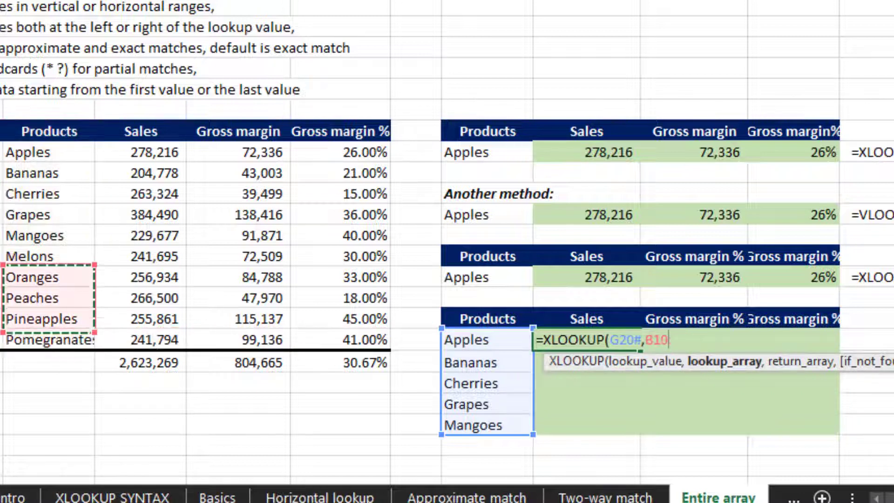
pyautogui.hotkey('ctrl', 'Up')
pyautogui.press('Down')
pyautogui.hotkey('shift', 'Down')
pyautogui.hotkey('shift', 'Down')
pyautogui.hotkey('shift', 'Down')
pyautogui.hotkey('shift', 'Down')
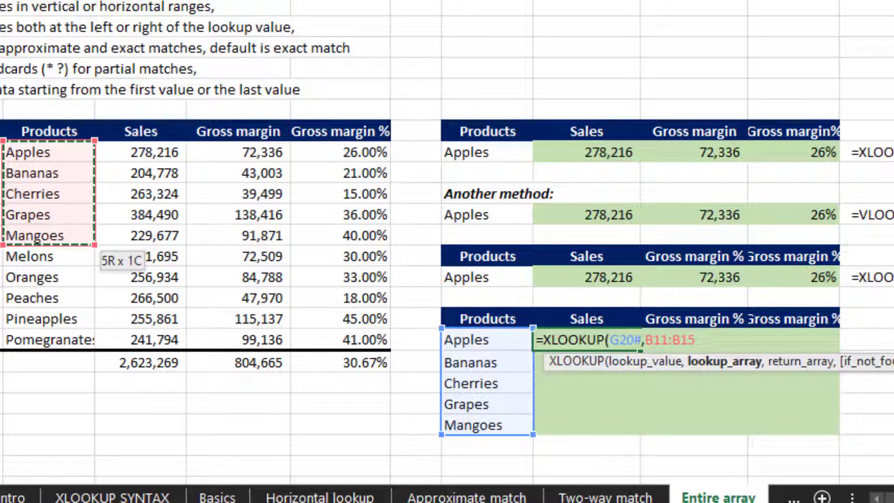
pyautogui.press('F4')
# - Add the absolute Sales range $C$11:$C$15 as the return array and complete the XLOOKUP formula in H20
pyautogui.write(',')
pyautogui.press('Left')
pyautogui.press('Left')
pyautogui.press('Left')
pyautogui.press('Left')
pyautogui.press('Left')
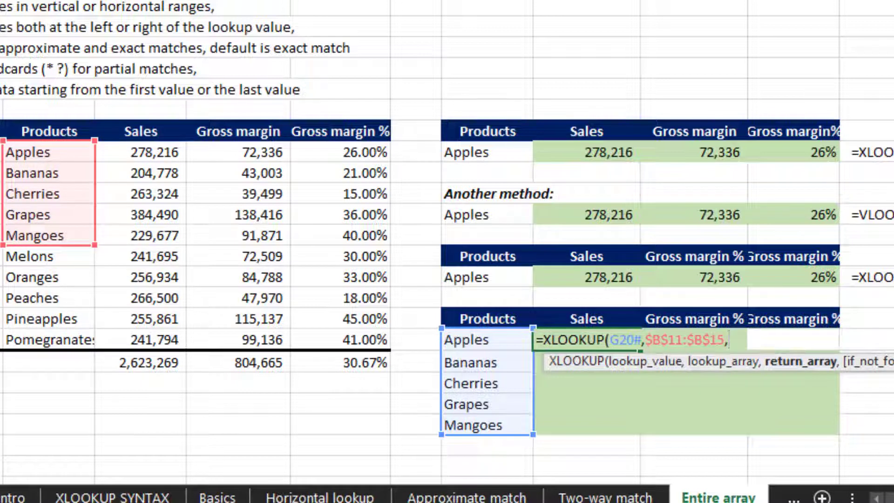
pyautogui.hotkey('ctrl', 'Up')
pyautogui.press('Down')
pyautogui.hotkey('shift', 'Down')
pyautogui.hotkey('shift', 'Down')
pyautogui.hotkey('shift', 'Down')
pyautogui.hotkey('shift', 'Down')
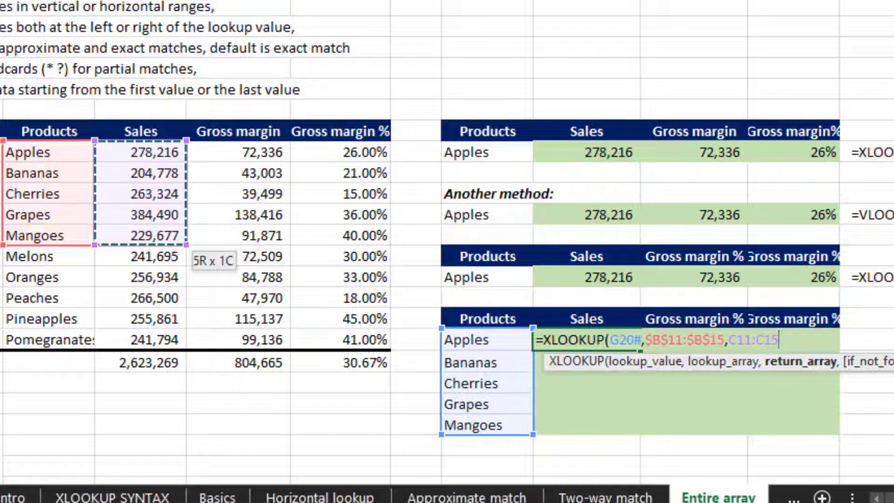
pyautogui.press('F4')
pyautogui.write(')')
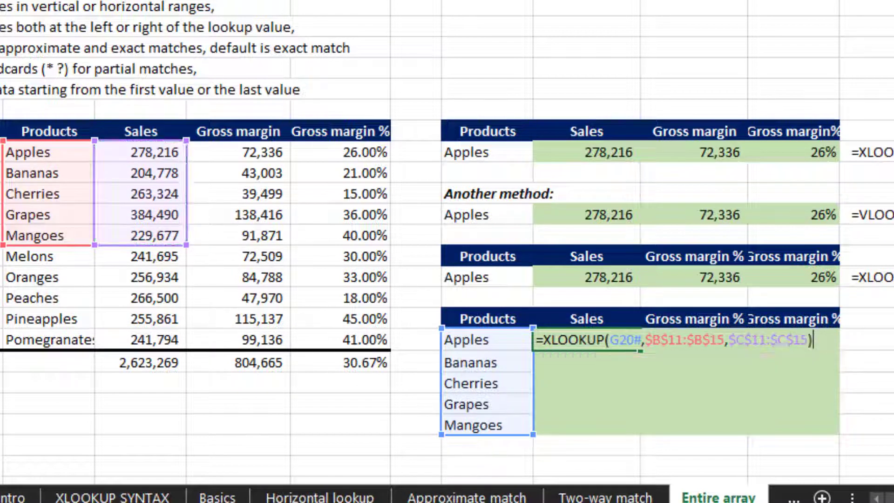
pyautogui.hotkey('ctrl', 'Return')
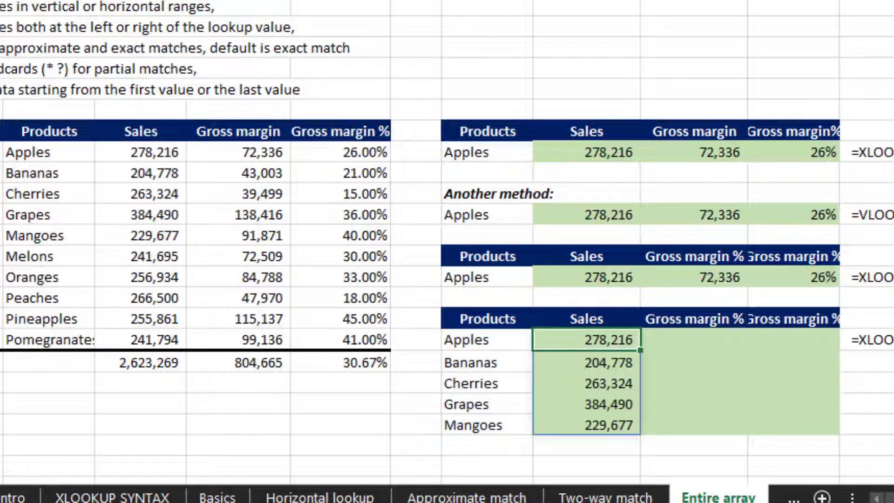
# - Examine the spilled Sales results in H20:H24, finishing back on H20
pyautogui.press('Right')
pyautogui.press('Left')
pyautogui.press('Down')
pyautogui.press('Down')
pyautogui.press('Down')
pyautogui.press('Down')
pyautogui.press('Up')
pyautogui.press('Up')
pyautogui.press('Up')
pyautogui.press('Up')
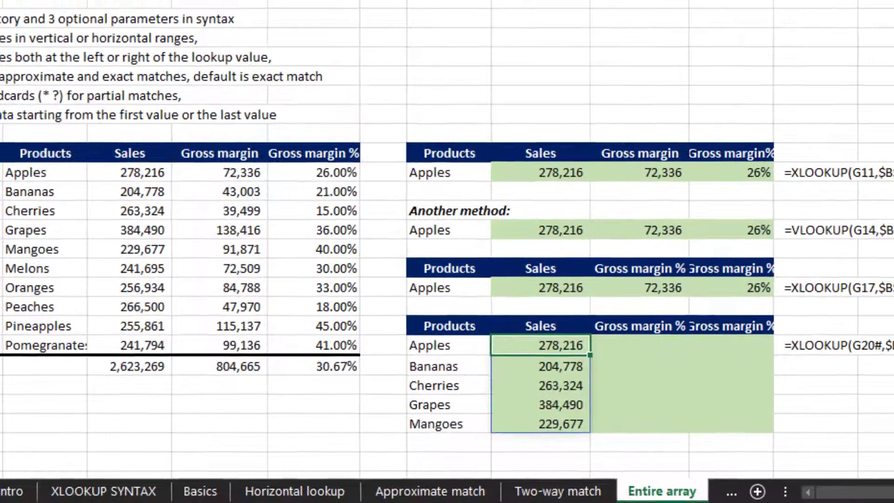
# - Copy the H20 formula into I20 and change the copy's lookup value to G20#
pyautogui.hotkey('ctrl', 'c')
pyautogui.press('Right')
pyautogui.hotkey('ctrl', 'v')
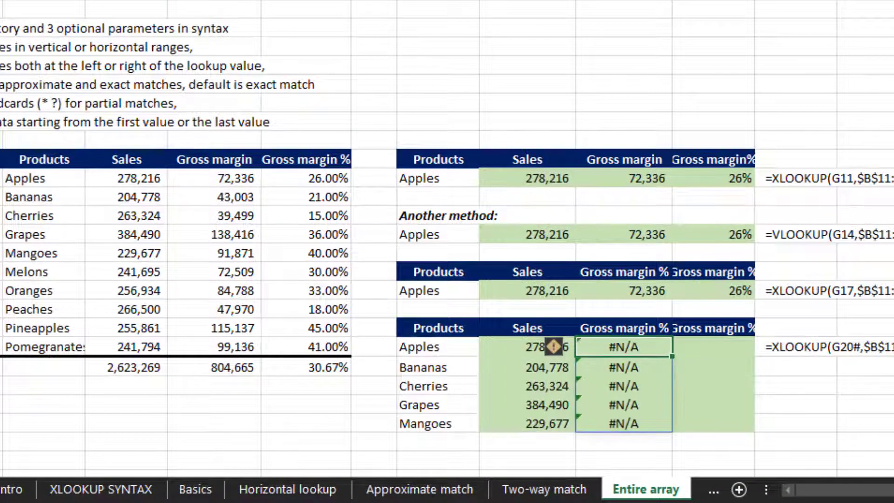
pyautogui.press('F2')
pyautogui.press('Left')
pyautogui.press('Left')
pyautogui.press('Left')
pyautogui.press('Left')
pyautogui.press('Left')
pyautogui.press('Left')
pyautogui.press('Left')
pyautogui.press('Left')
pyautogui.press('Left')
pyautogui.press('Left')
pyautogui.press('Left')
pyautogui.press('Left')
pyautogui.press('Left')
pyautogui.press('Left')
pyautogui.press('Left')
pyautogui.press('Left')
pyautogui.press('Left')
pyautogui.press('Left')
pyautogui.press('Left')
pyautogui.press('Left')
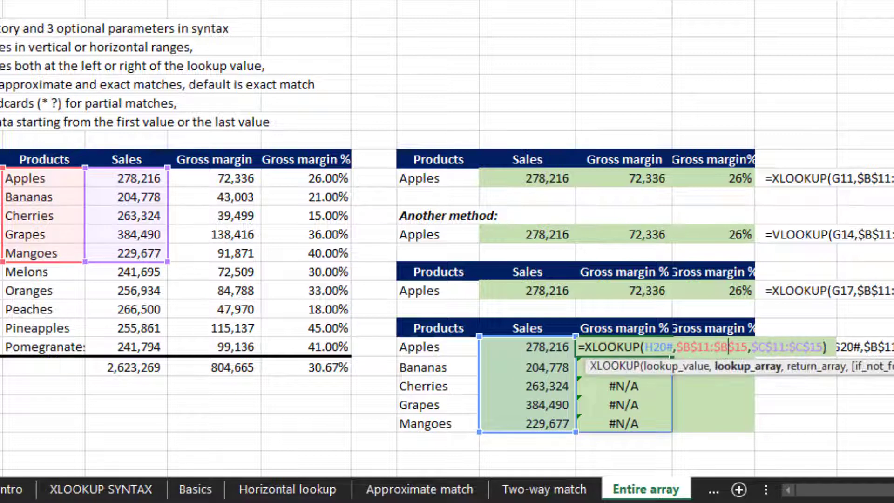
pyautogui.press('Left')
pyautogui.press('Left')
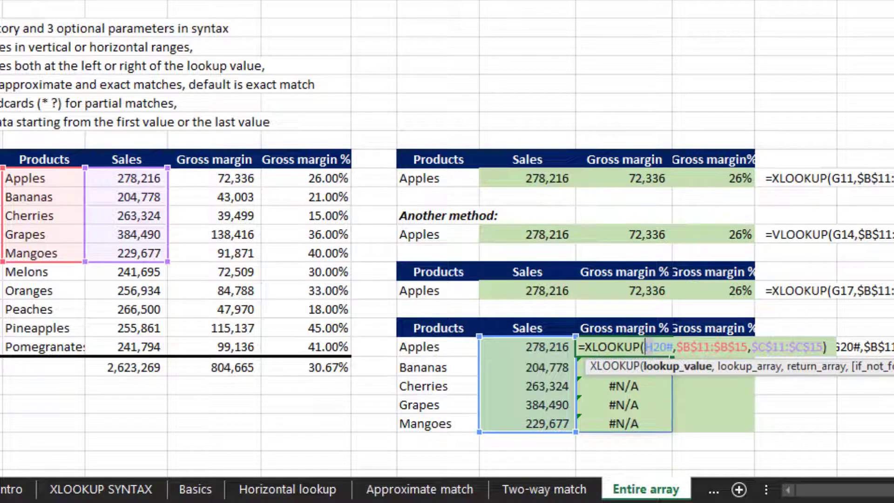
pyautogui.write('G')
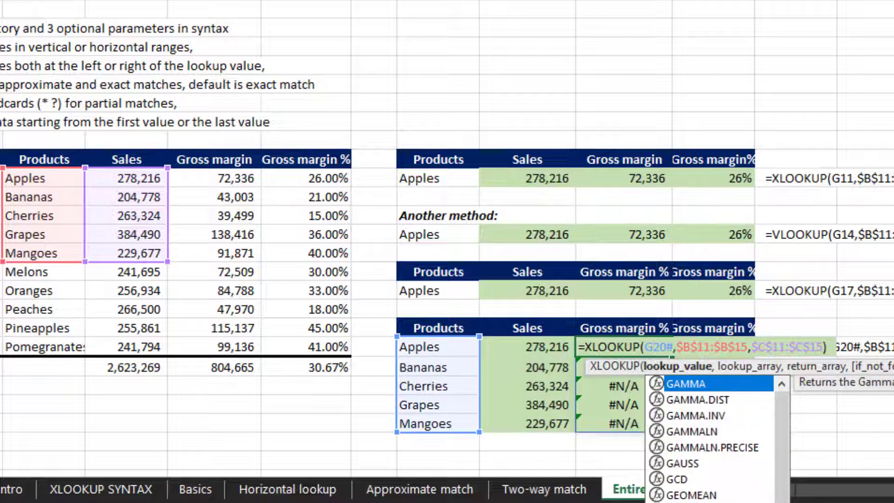
# - Change the return array of the I20 formula to the Gross margin range $D$11:$D$15
pyautogui.press('Right')
pyautogui.press('Right')
pyautogui.press('Right')
pyautogui.press('Right')
pyautogui.press('Right')
pyautogui.press('Right')
pyautogui.press('Right')
pyautogui.press('Right')
pyautogui.press('Right')
pyautogui.press('Right')
pyautogui.press('Right')
pyautogui.press('Right')
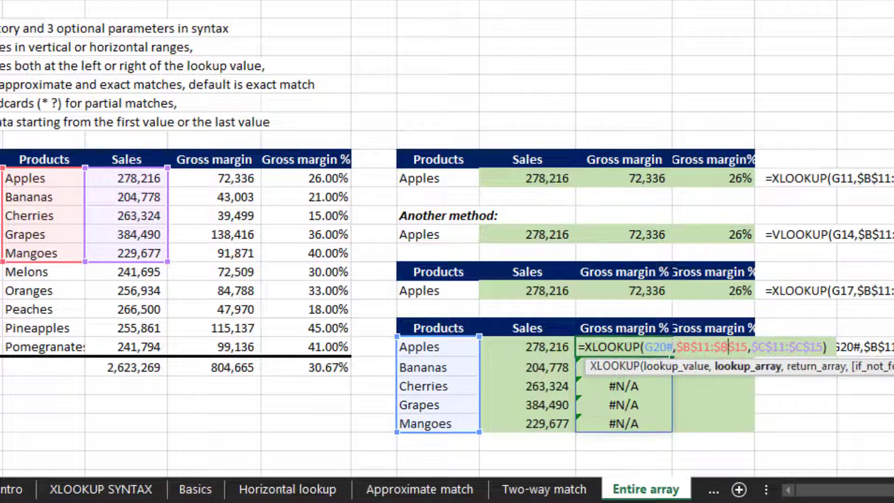
pyautogui.press('Right')
pyautogui.press('Right')
pyautogui.press('Right')
pyautogui.press('Right')
pyautogui.press('Right')
pyautogui.press('Right')
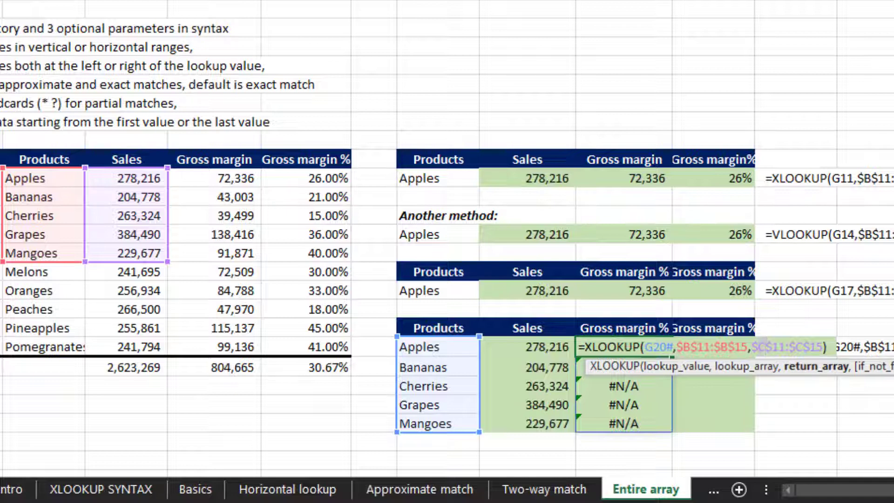
pyautogui.press('BackSpace')
pyautogui.write('d')
pyautogui.press('Right')
pyautogui.press('Right')
pyautogui.press('Right')
pyautogui.press('Right')
pyautogui.press('Right')
pyautogui.press('Right')
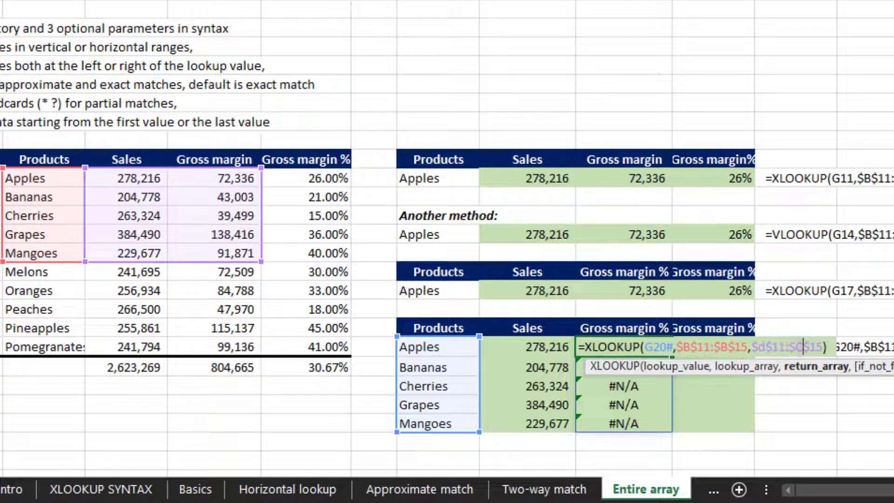
pyautogui.press('BackSpace')
pyautogui.write('d')
pyautogui.press('Return')
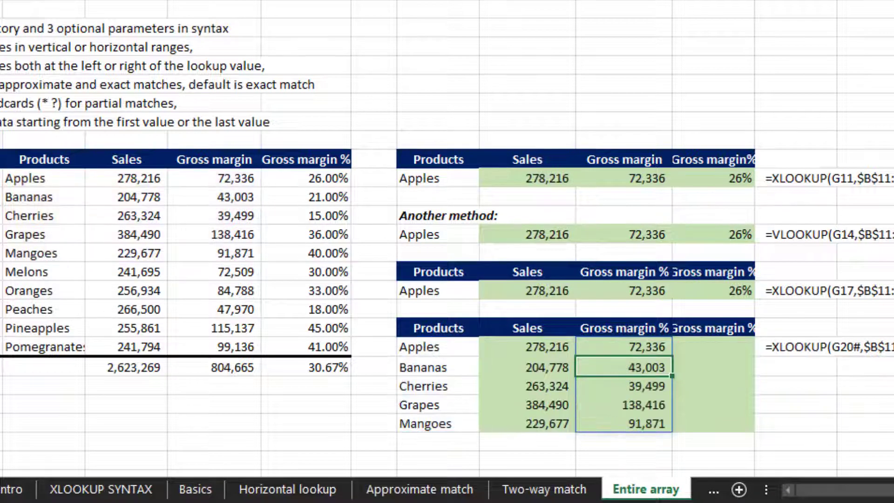
# - Copy the I20 formula into J20, with $G20# as lookup value and the Gross margin % range $E$11:$E$15 as return array
pyautogui.press('Up')
pyautogui.hotkey('ctrl', 'c')
pyautogui.press('Right')
pyautogui.hotkey('ctrl', 'v')
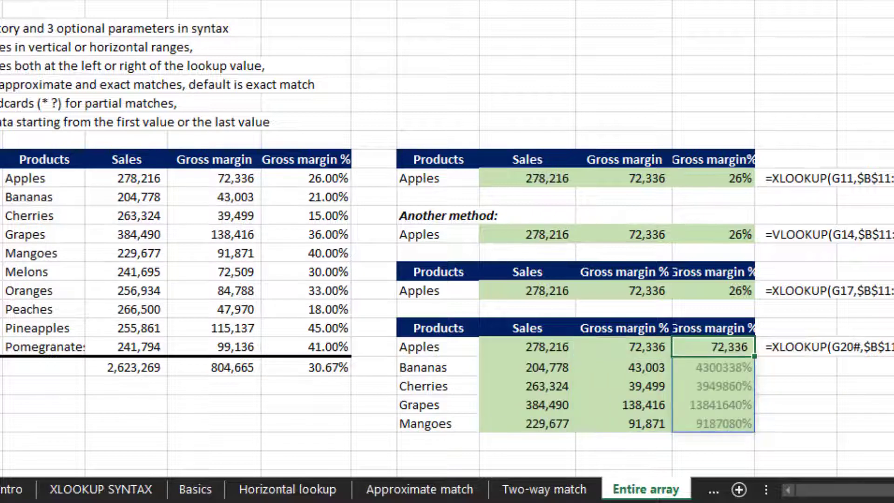
pyautogui.press('F2')
pyautogui.press('Delete')
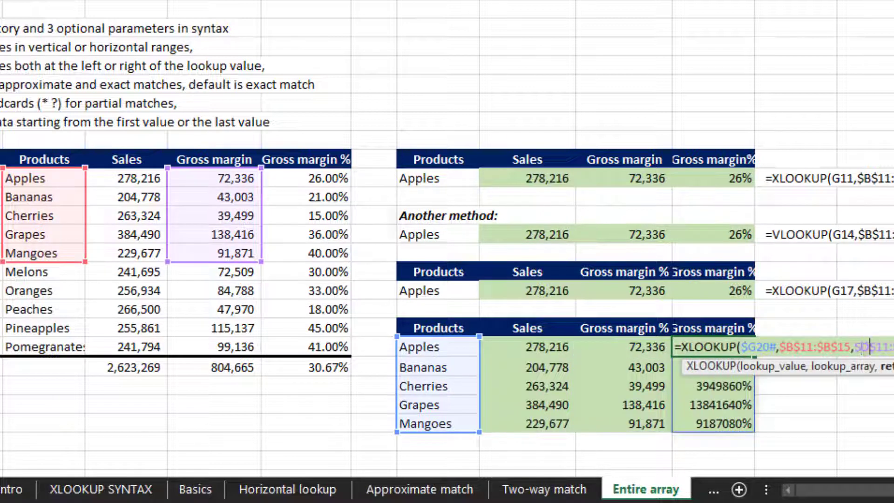
pyautogui.write('e')
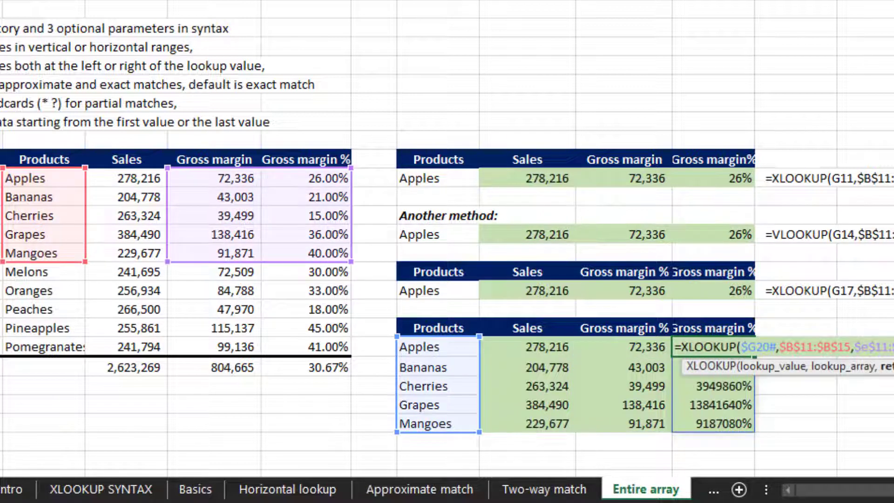
pyautogui.press('Return')
# - Examine the spilled Gross margin % results in J20:J24, finishing on the first Sales result
pyautogui.press('Down')
pyautogui.press('Down')
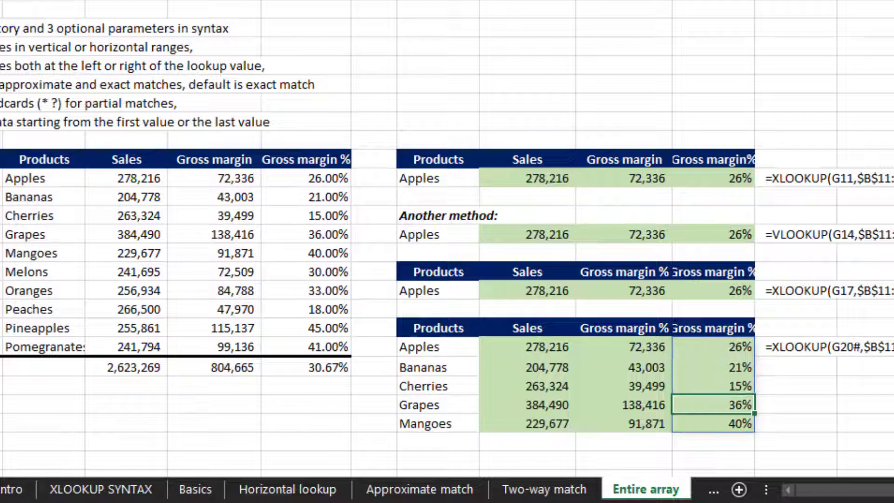
pyautogui.press('Up')
pyautogui.press('Up')
pyautogui.press('Up')
pyautogui.press('Left')
pyautogui.press('Left')
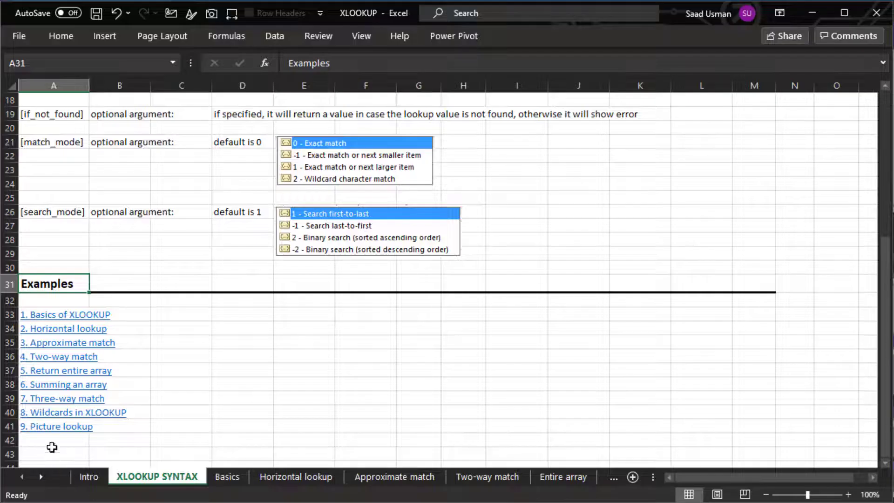
# - Open the Summing an array example and begin C20's formula as a SUM of an XLOOKUP with A20 as lookup value
pyautogui.click(41, 389)
pyautogui.click(41, 390)
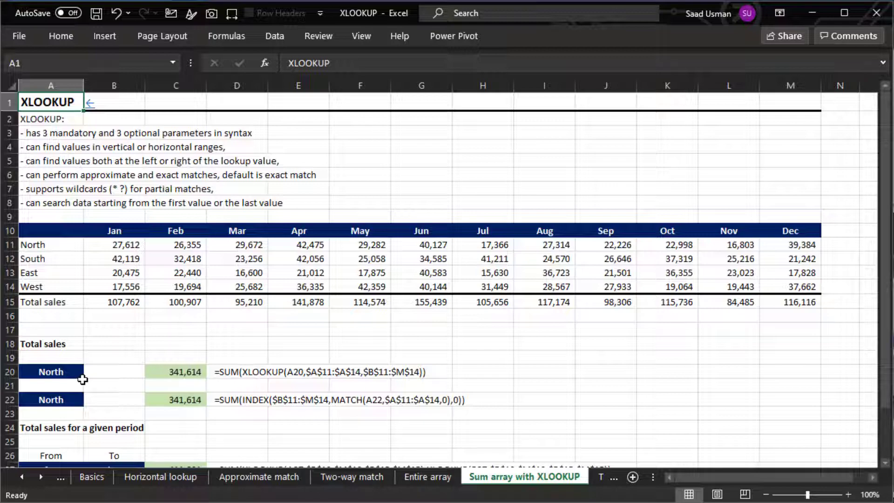
pyautogui.click(176, 372)
pyautogui.write('=x')
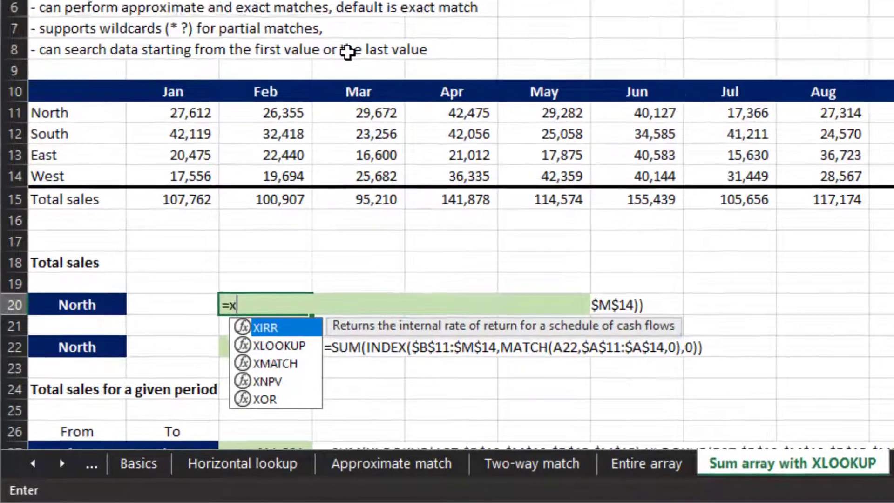
pyautogui.press('BackSpace')
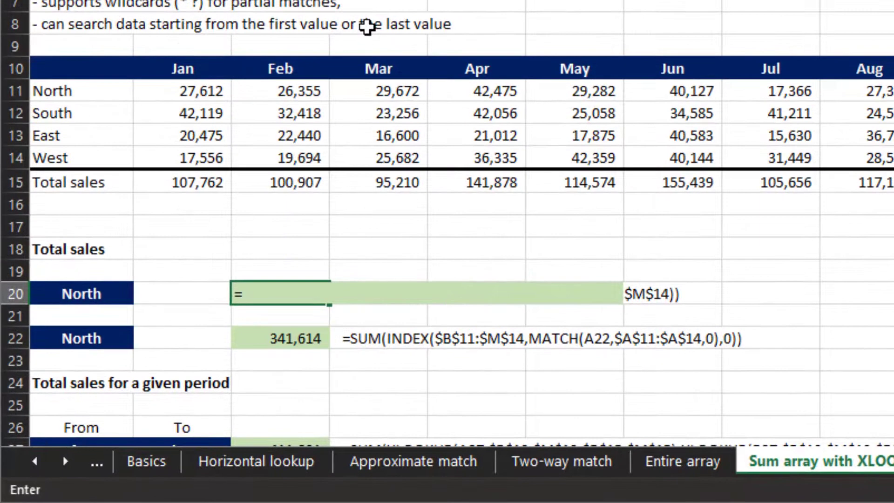
pyautogui.write('x')
pyautogui.press('BackSpace')
pyautogui.write('sum')
pyautogui.press('Tab')
pyautogui.write('xl')
pyautogui.press('Tab')
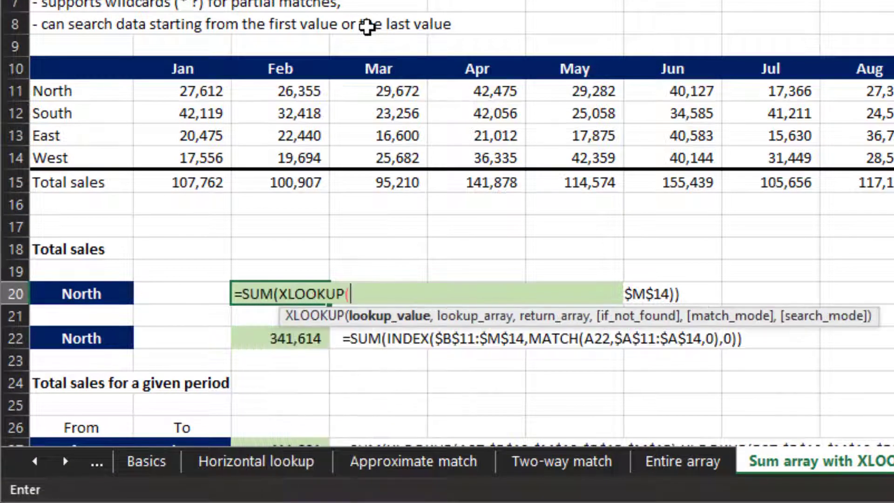
pyautogui.press('Left')
pyautogui.press('Left')
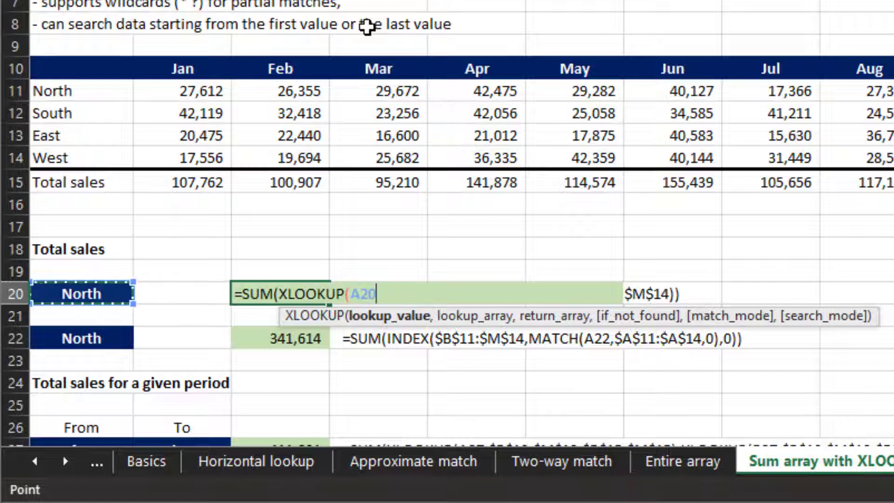
# - Add the absolute region range $A$11:$A$14 as the lookup array of the XLOOKUP in C20
pyautogui.write(',')
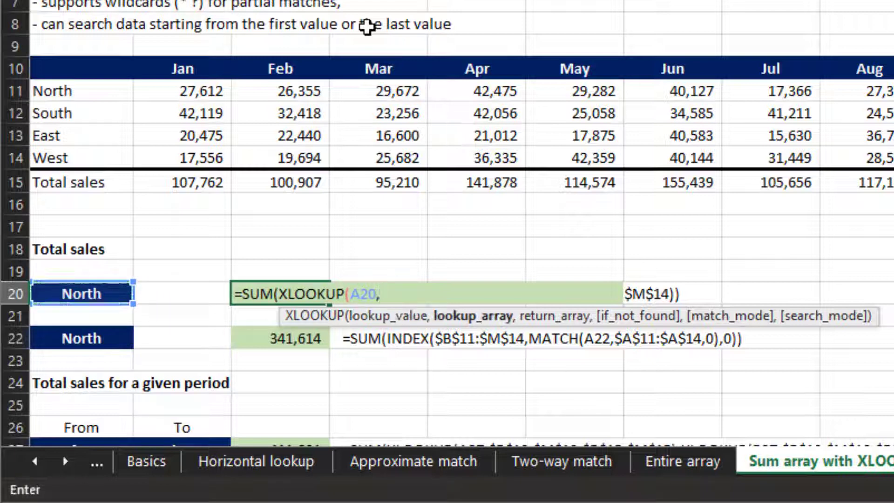
pyautogui.press('Up')
pyautogui.press('Up')
pyautogui.press('Up')
pyautogui.press('Up')
pyautogui.press('Up')
pyautogui.press('Up')
pyautogui.press('Up')
pyautogui.press('Up')
pyautogui.press('Up')
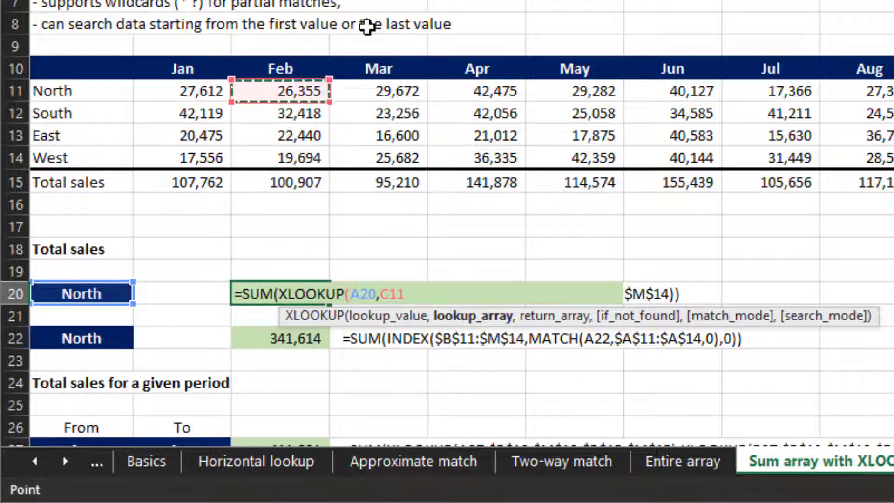
pyautogui.press('Left')
pyautogui.press('Left')
pyautogui.hotkey('ctrl', 'shift', 'Down')
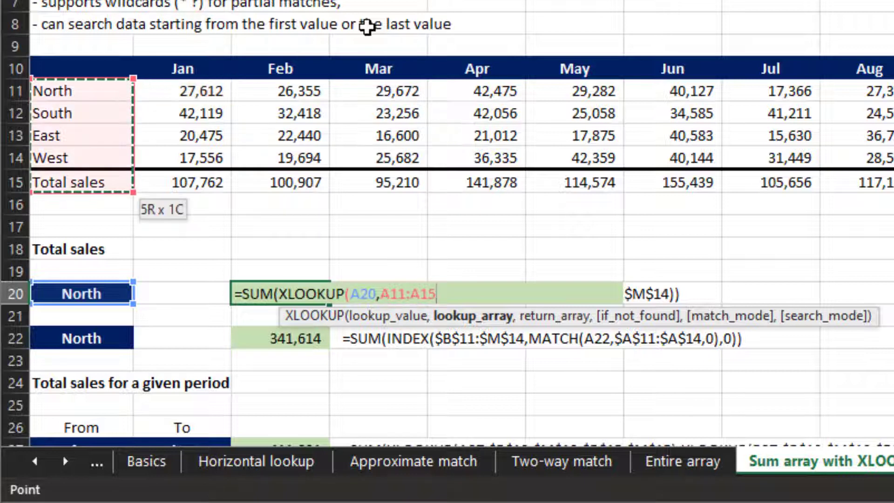
pyautogui.hotkey('shift', 'Up')
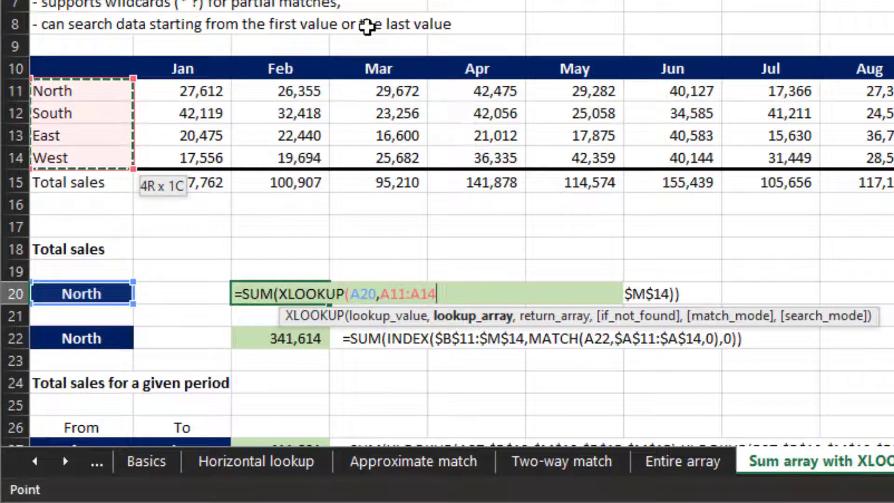
pyautogui.press('F4')
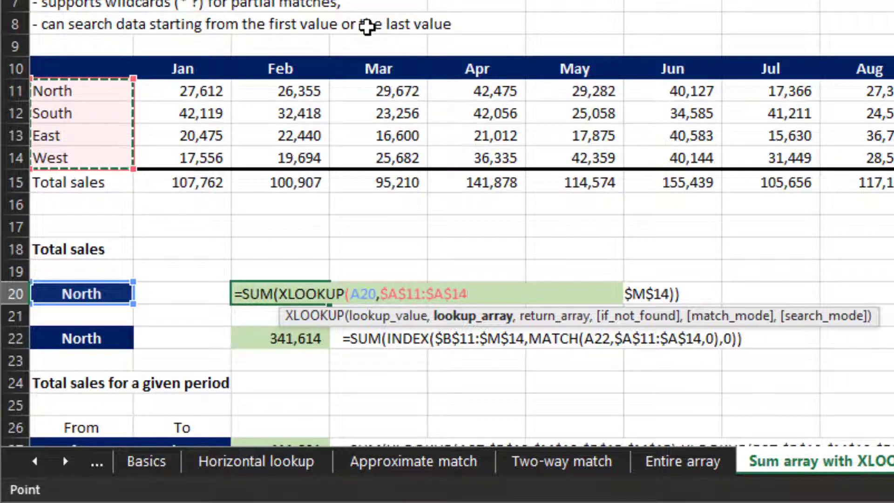
# - Add the absolute sales range $B$11:$M$14 as the return array and complete the SUM with XLOOKUP formula in C20
pyautogui.write(',')
pyautogui.press('Up')
pyautogui.press('Up')
pyautogui.press('Up')
pyautogui.press('Up')
pyautogui.press('Up')
pyautogui.press('Up')
pyautogui.press('Up')
pyautogui.press('Up')
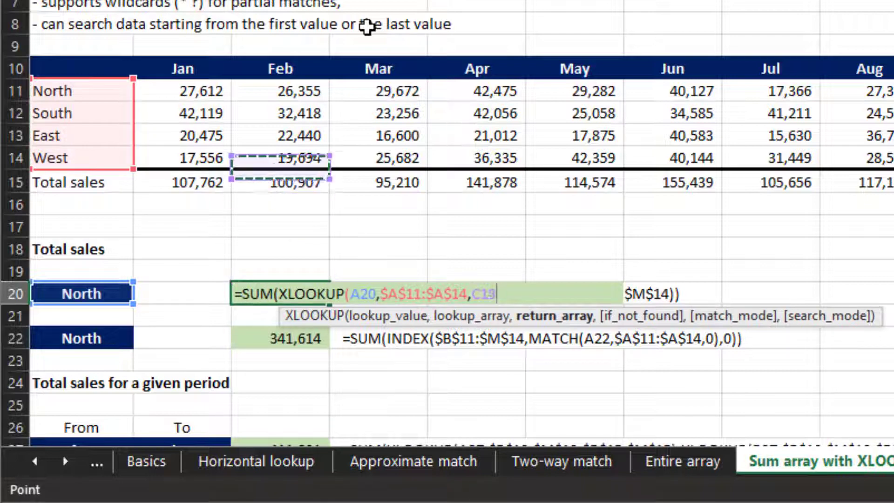
pyautogui.press('Left')
pyautogui.press('Up')
pyautogui.hotkey('ctrl', 'shift', 'Down')
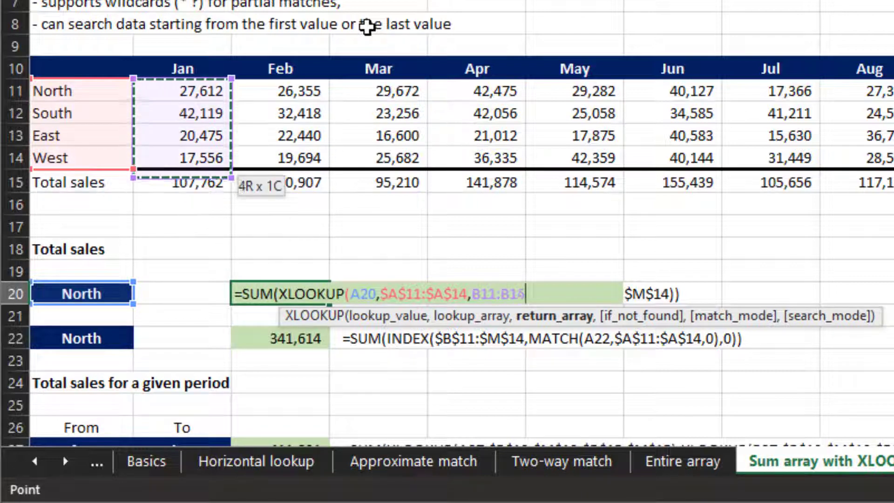
pyautogui.hotkey('ctrl', 'shift', 'Right')
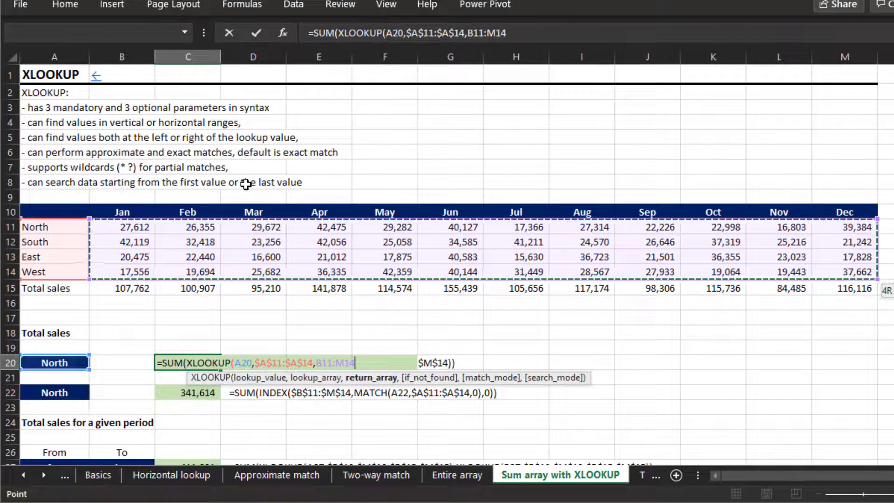
pyautogui.press('F4')
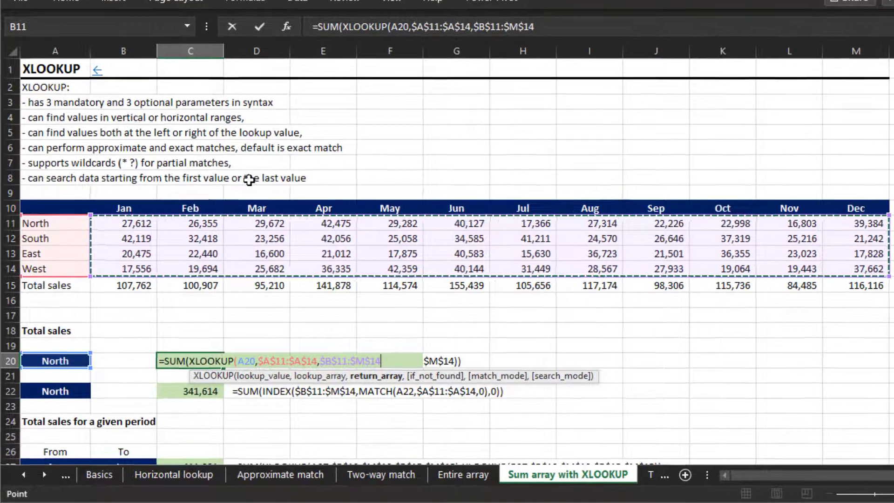
pyautogui.write(')')
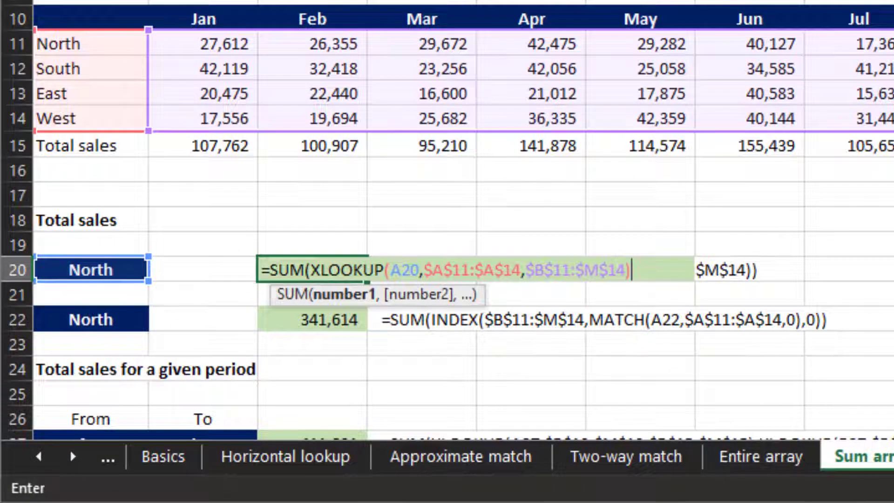
pyautogui.write(')')
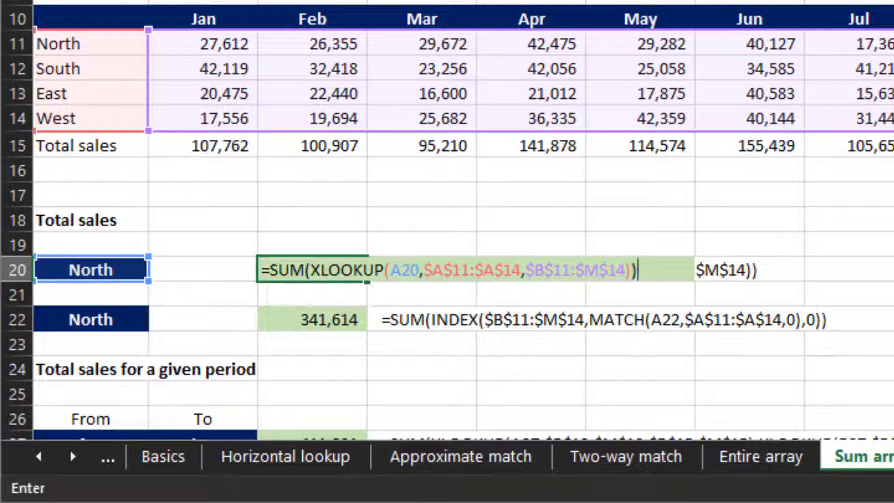
pyautogui.press('Return')
pyautogui.press('Up')
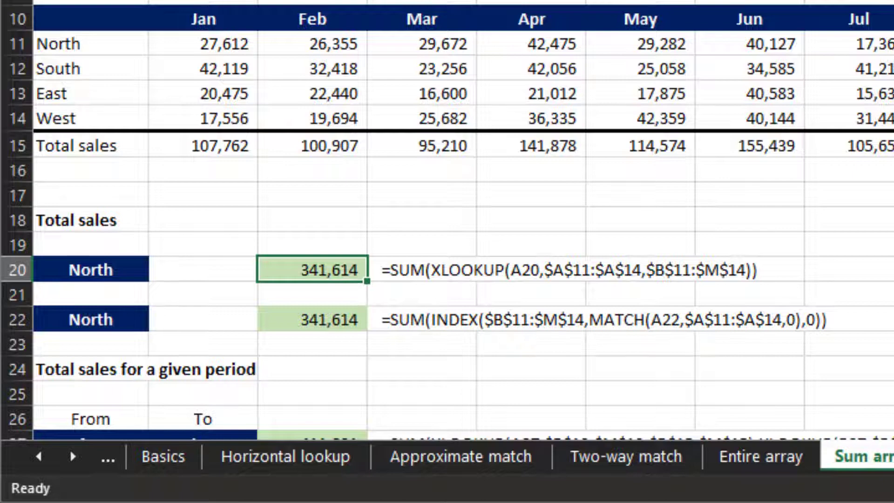
# - Clear C22 and begin a new formula there as a SUM of an INDEX function
pyautogui.press('Down')
pyautogui.press('Down')
pyautogui.press('Delete')
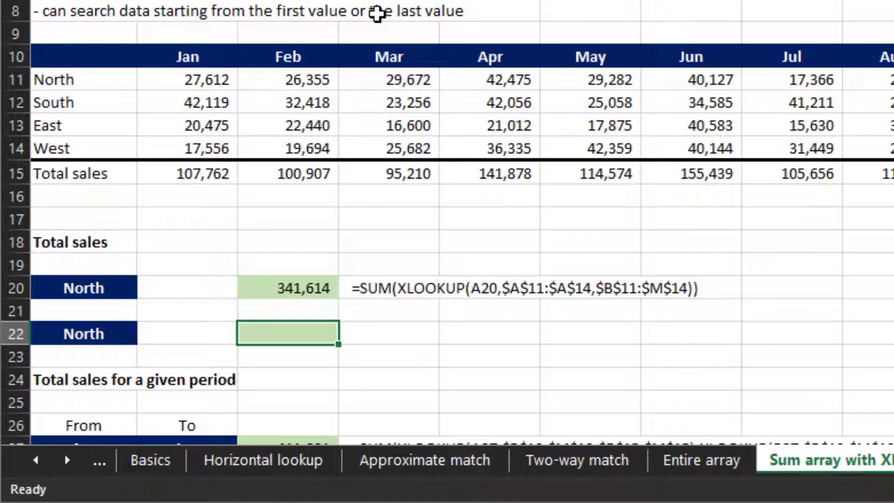
pyautogui.write('=')
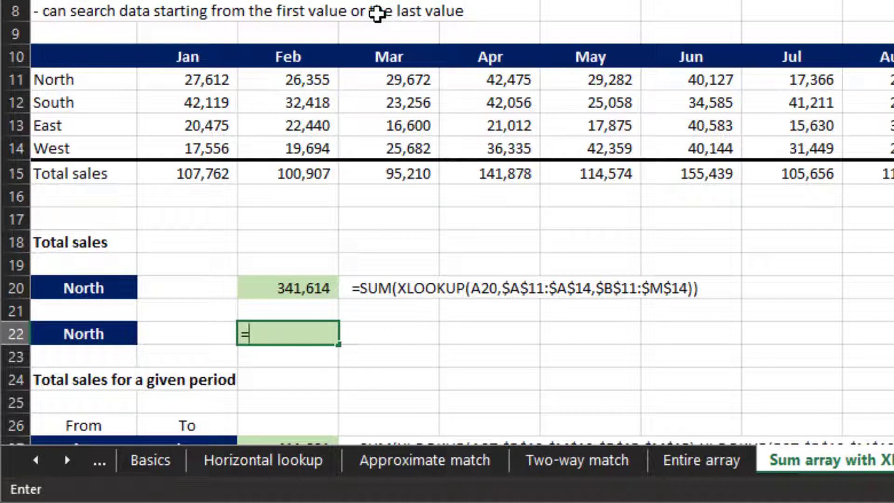
pyautogui.write('sum')
pyautogui.press('Tab')
pyautogui.write('ind')
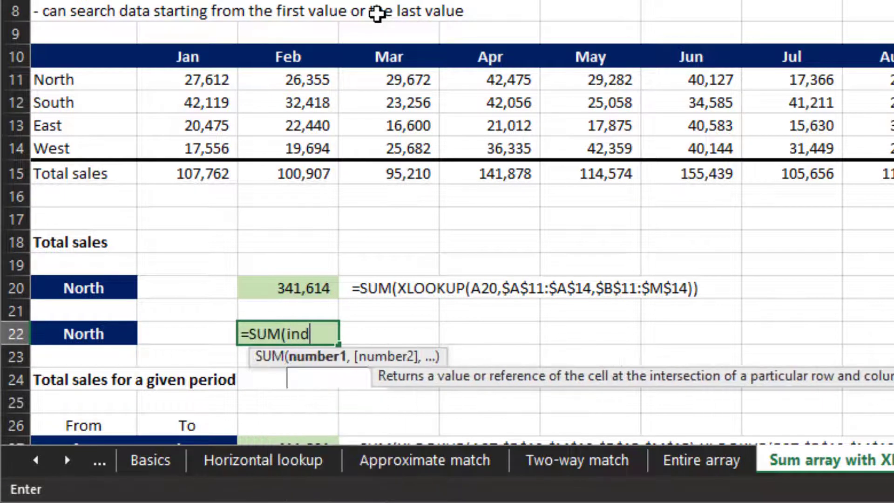
pyautogui.write('e')
pyautogui.press('Tab')
# - Set the absolute monthly sales range $B$11:$M$14 as the array of the INDEX in C22
pyautogui.press('Up')
pyautogui.press('Up')
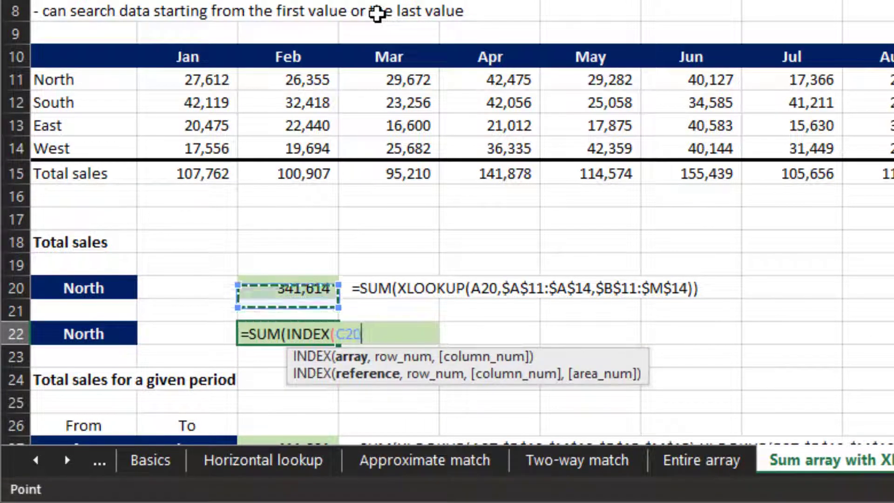
pyautogui.press('Up')
pyautogui.press('Up')
pyautogui.press('Up')
pyautogui.press('Up')
pyautogui.press('Up')
pyautogui.press('Up')
pyautogui.press('Up')
pyautogui.press('Up')
pyautogui.press('Up')
pyautogui.press('Left')
pyautogui.hotkey('shift', 'Down')
pyautogui.hotkey('shift', 'Down')
pyautogui.hotkey('shift', 'Down')
pyautogui.hotkey('ctrl', 'shift', 'Right')
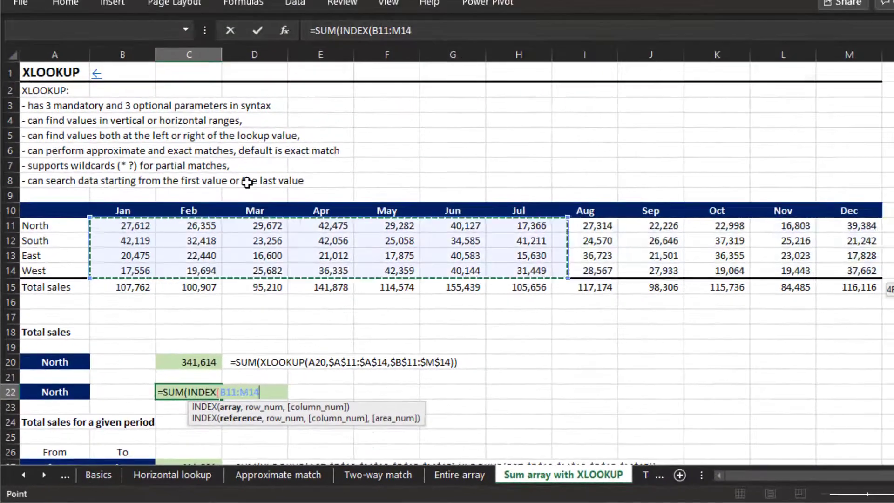
pyautogui.press('F4')
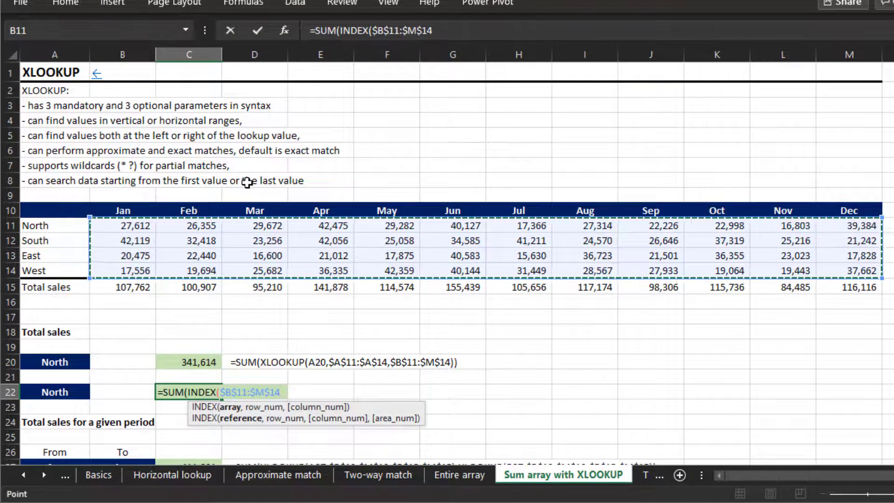
# - Nest a MATCH as the row number of the INDEX in C22, with A22 as its lookup value
pyautogui.write(',ma')
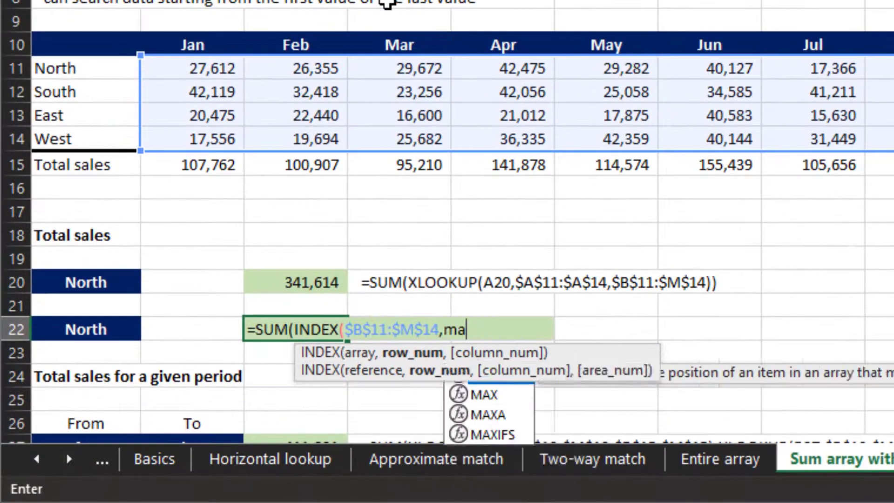
pyautogui.press('Tab')
pyautogui.press('Left')
pyautogui.press('Left')
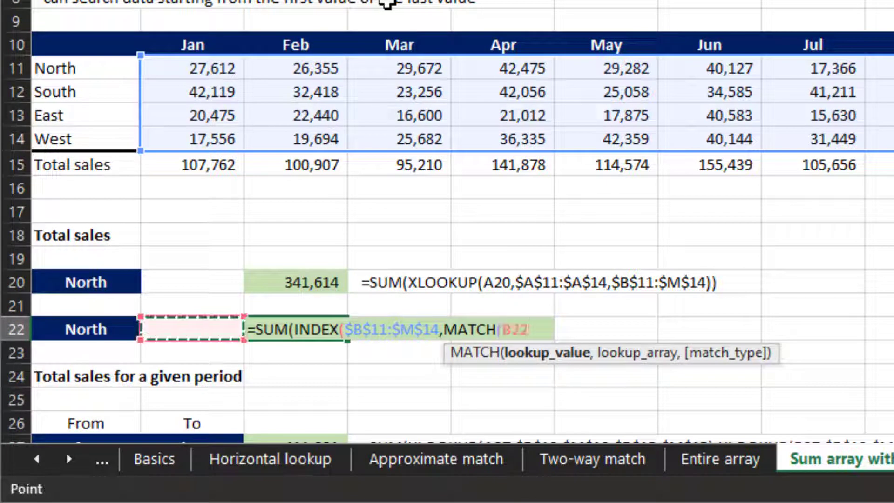
pyautogui.write(',')
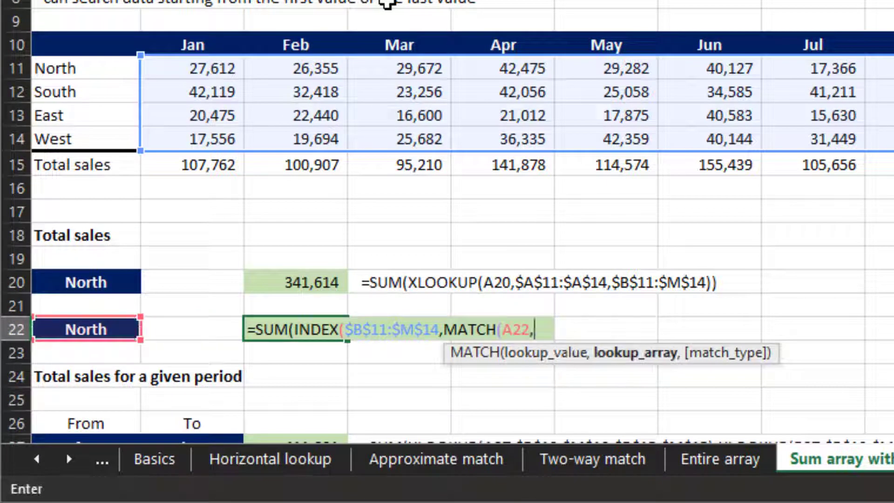
# - Give the MATCH in C22 the absolute region range $A$11:$A$14 as lookup array and match type 0, and close it
pyautogui.press('Left')
pyautogui.press('Left')
pyautogui.press('Up')
pyautogui.press('Up')
pyautogui.press('Up')
pyautogui.press('Up')
pyautogui.press('Up')
pyautogui.press('Up')
pyautogui.press('Up')
pyautogui.press('Up')
pyautogui.press('Up')
pyautogui.press('Up')
pyautogui.press('Up')
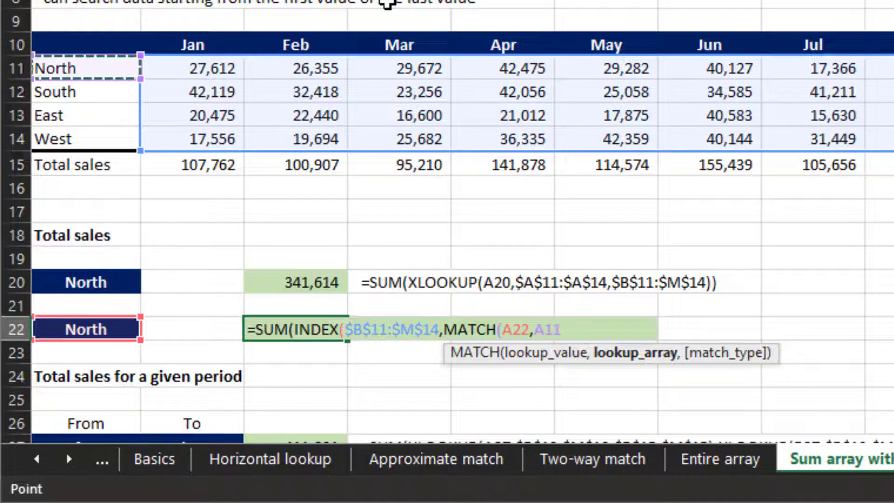
pyautogui.hotkey('shift', 'Down')
pyautogui.hotkey('shift', 'Down')
pyautogui.hotkey('shift', 'Down')
pyautogui.press('F4')
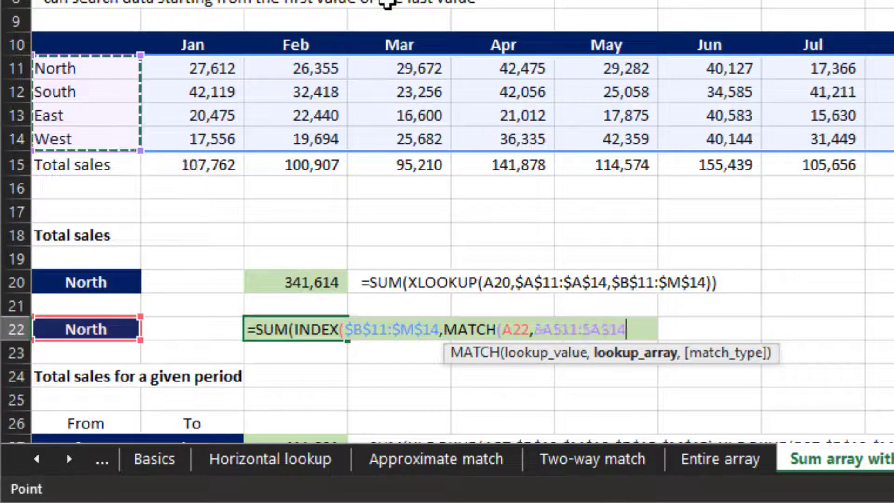
pyautogui.write(',0)')
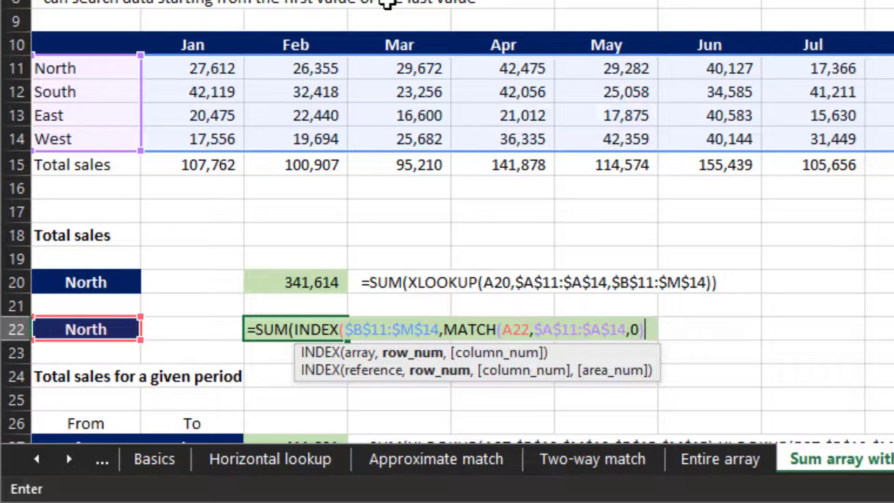
# - Set the INDEX column number to 0 and complete the SUM formula in C22
pyautogui.write(',')
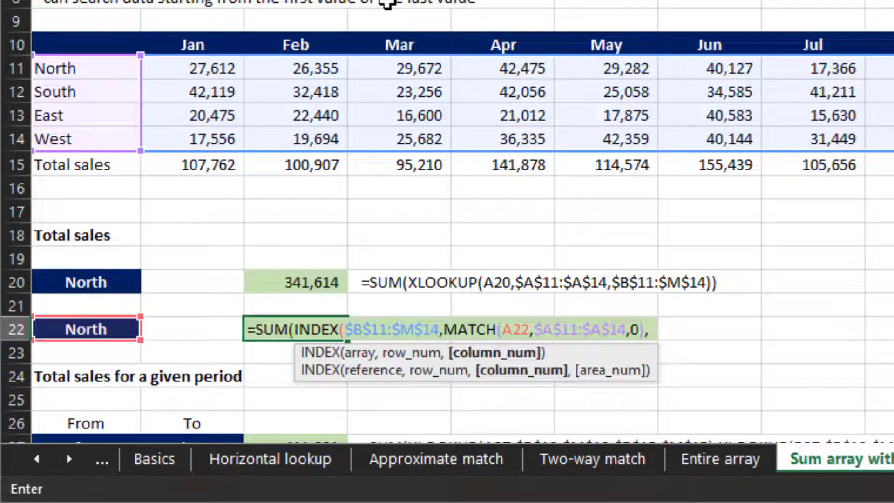
pyautogui.write('0')
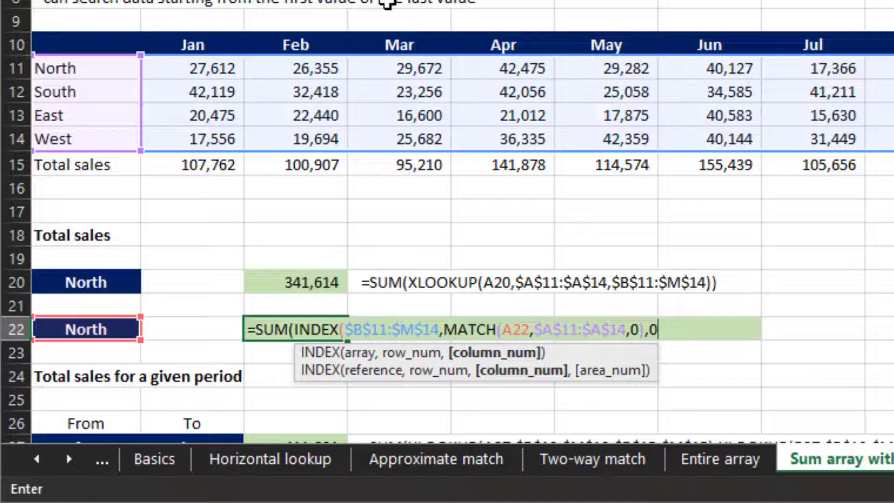
pyautogui.write('))')
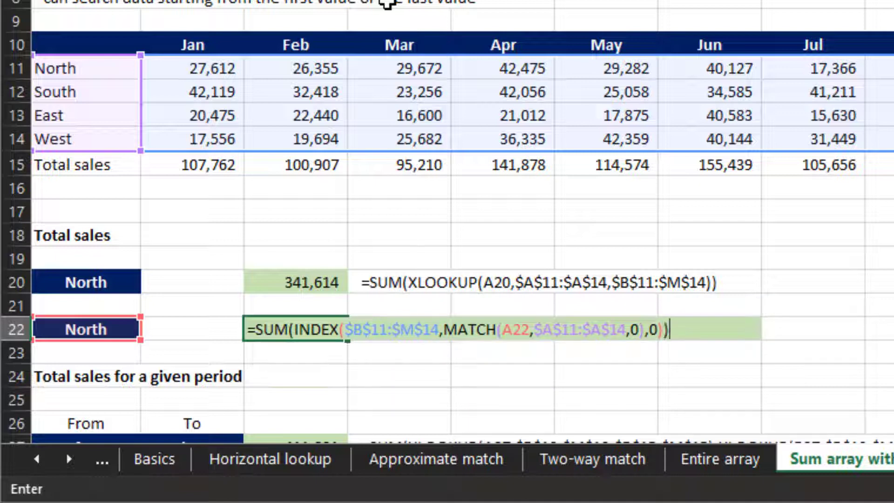
pyautogui.press('Return')
pyautogui.press('Up')
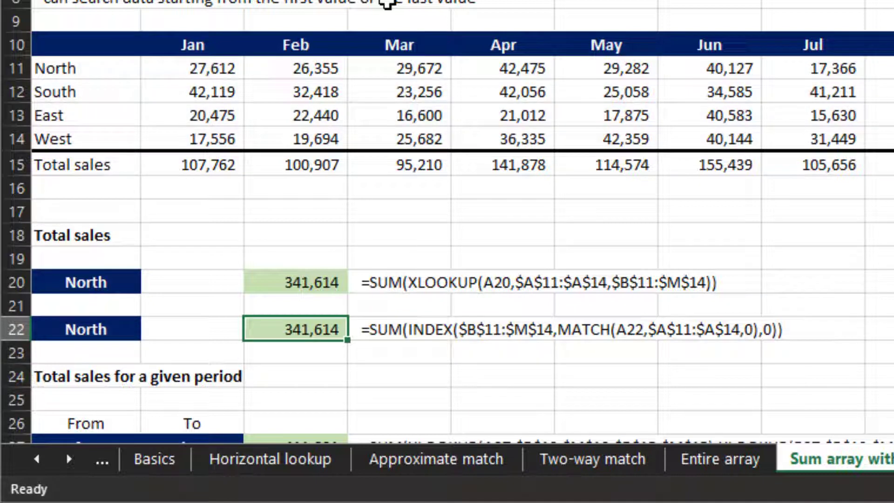
# - Compare the XLOOKUP and INDEX with MATCH formula texts shown beside C20 and C22
pyautogui.press('Up')
pyautogui.press('Right')
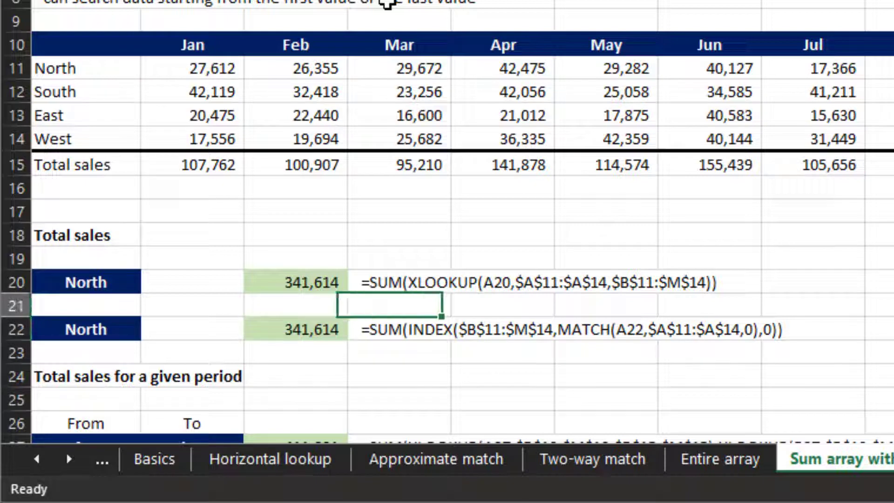
pyautogui.press('Up')
pyautogui.press('Down')
pyautogui.press('Down')
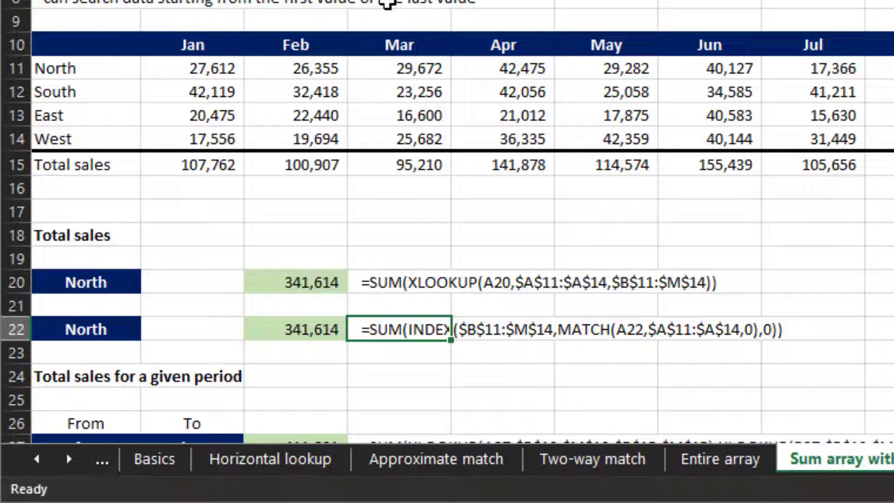
# - Examine the Total sales for a given period section, including both methods and the From and To months in row 27
pyautogui.press('Down')
pyautogui.press('Down')
pyautogui.press('Down')
pyautogui.press('Down')
pyautogui.press('Down')
pyautogui.press('Down')
pyautogui.press('Down')
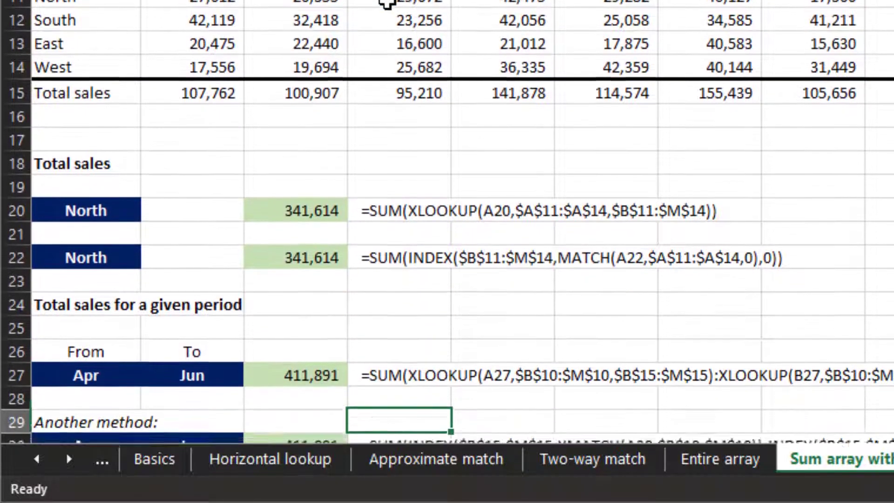
pyautogui.press('Down')
pyautogui.press('Down')
pyautogui.press('Down')
pyautogui.press('Down')
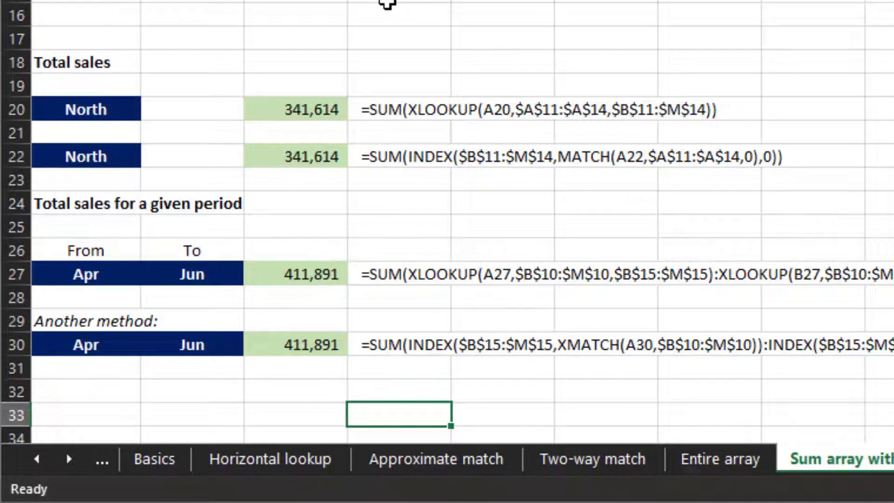
pyautogui.press('Left')
pyautogui.press('Left')
pyautogui.press('Left')
pyautogui.press('Up')
pyautogui.press('Up')
pyautogui.press('Up')
pyautogui.press('Up')
pyautogui.press('Up')
pyautogui.press('Up')
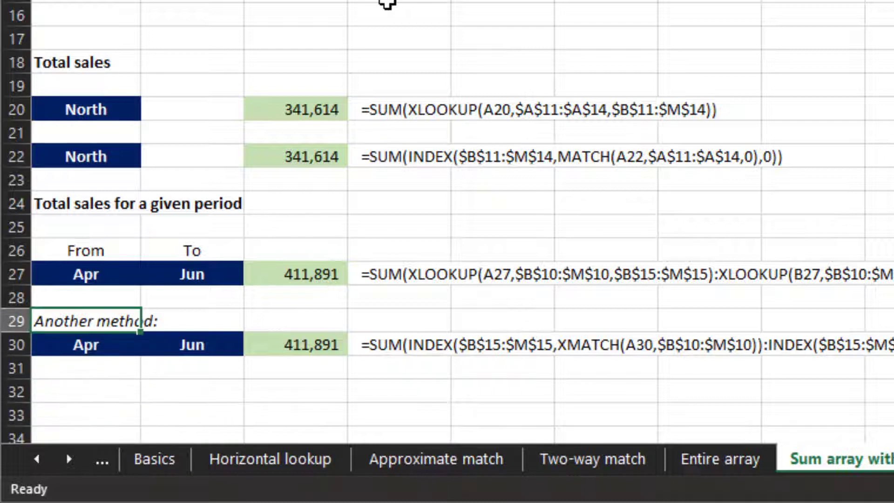
pyautogui.press('Right')
pyautogui.press('Left')
pyautogui.press('Right')
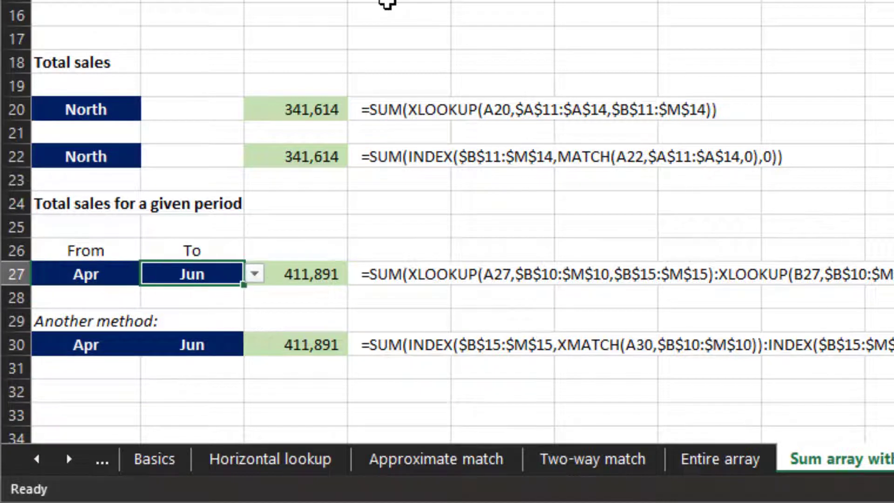
# - Clear C27 and begin a SUM of an XLOOKUP there with the From month in A27 as lookup value
pyautogui.press('Right')
pyautogui.press('Delete')
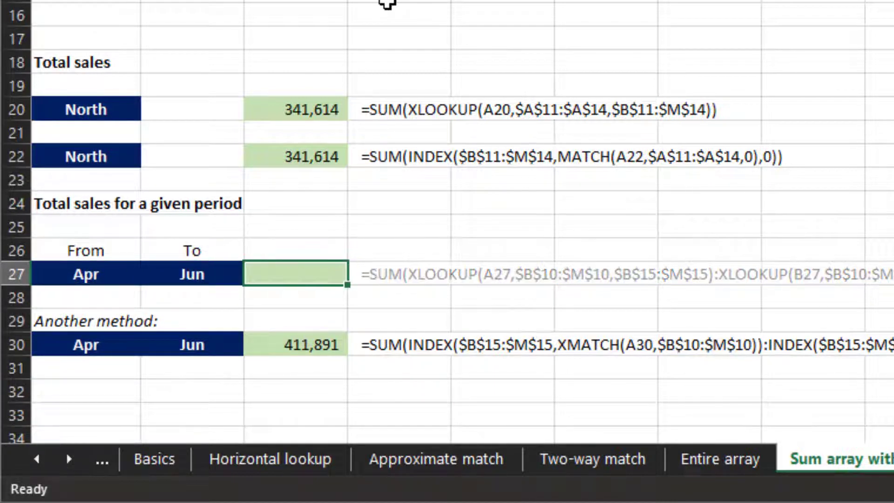
pyautogui.write('=sum')
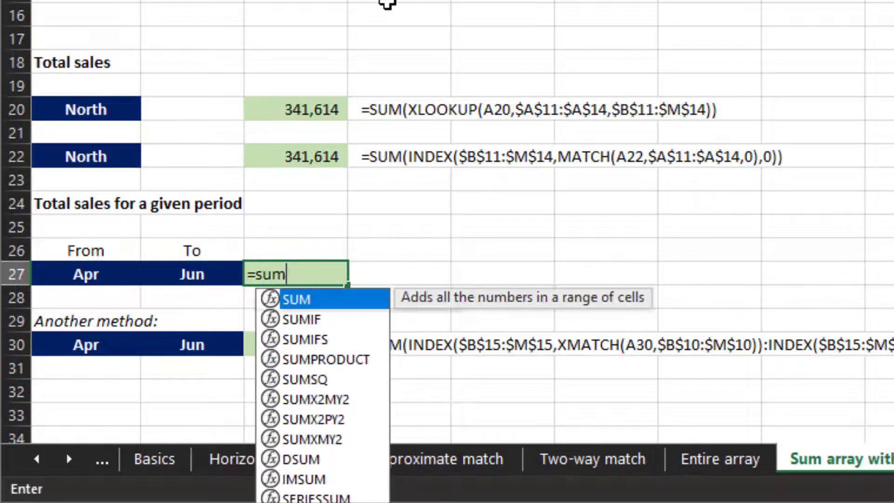
pyautogui.press('Tab')
pyautogui.write('xl')
pyautogui.press('Tab')
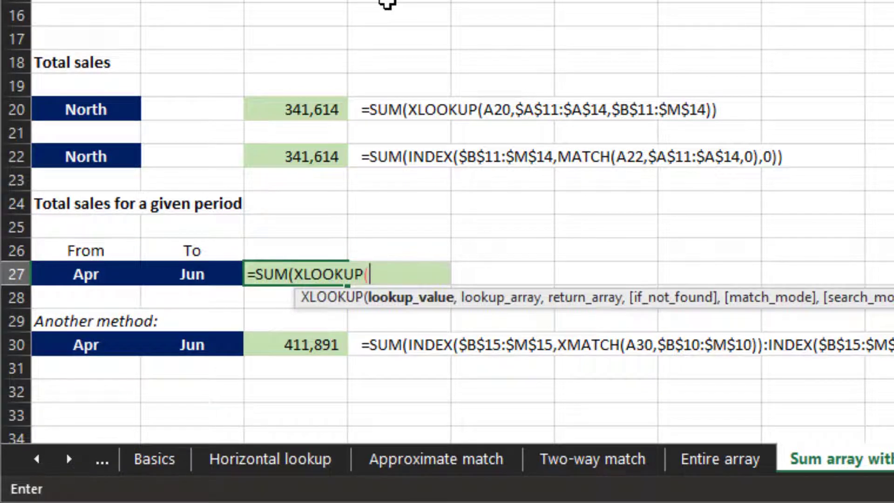
pyautogui.press('Left')
pyautogui.press('Left')
pyautogui.write(',')
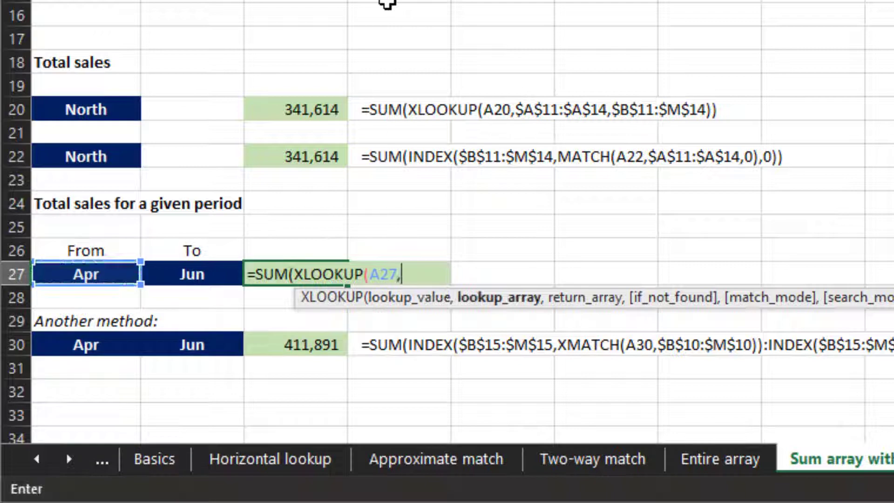
# - Set the XLOOKUP's lookup array in C27 to the month headers as the absolute range $B$10:$M$10
pyautogui.press('Right')
pyautogui.press('Left')
pyautogui.press('Up')
pyautogui.press('Up')
pyautogui.press('Up')
pyautogui.press('Up')
pyautogui.press('Up')
pyautogui.press('Up')
pyautogui.press('Up')
pyautogui.press('Up')
pyautogui.press('Up')
pyautogui.press('Up')
pyautogui.press('Up')
pyautogui.press('Up')
pyautogui.press('Up')
pyautogui.press('Up')
pyautogui.press('Up')
pyautogui.press('Up')
pyautogui.press('Up')
pyautogui.press('Up')
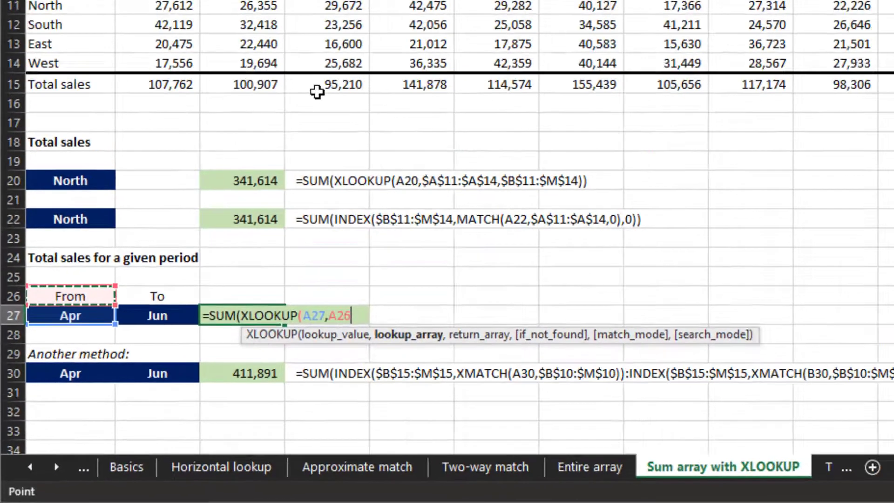
pyautogui.press('Right')
pyautogui.press('Down')
pyautogui.hotkey('ctrl', 'shift', 'Right')
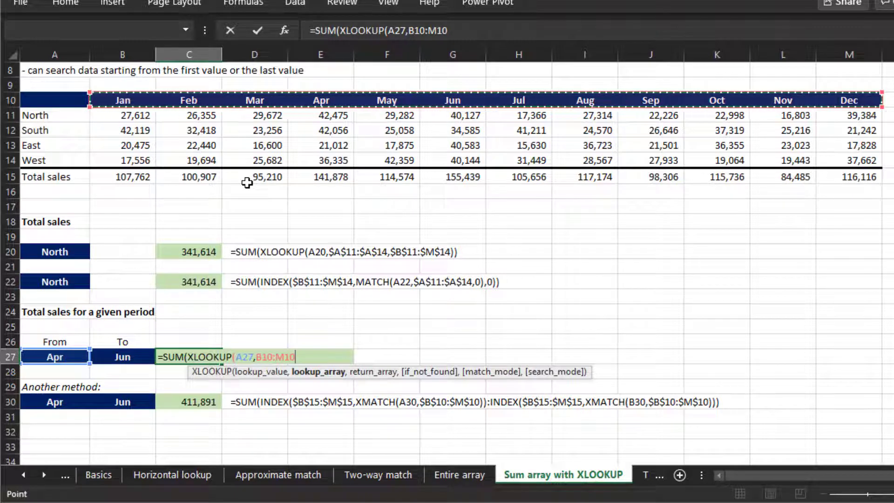
pyautogui.press('F4')
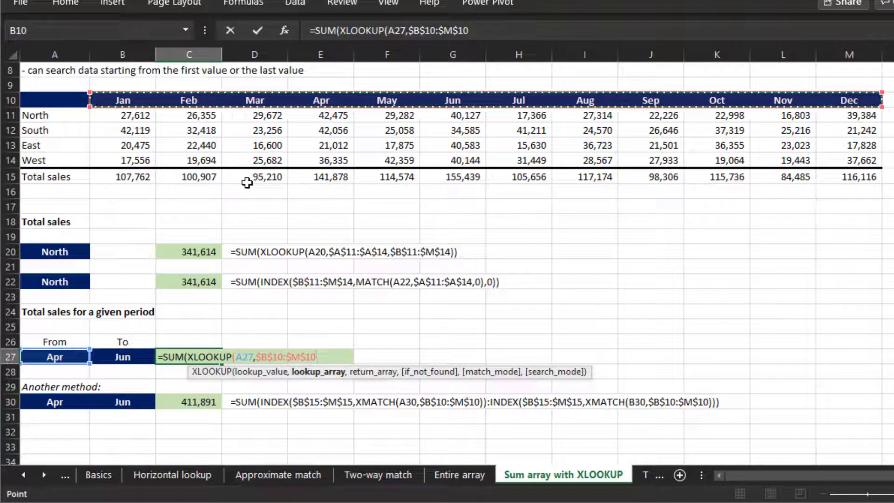
# - Set the XLOOKUP's return array to the Total sales row as absolute $B$15:$M$15 and close that XLOOKUP
pyautogui.write(',')
pyautogui.press('Up')
pyautogui.press('Up')
pyautogui.press('Up')
pyautogui.press('Up')
pyautogui.press('Up')
pyautogui.press('Up')
pyautogui.press('Up')
pyautogui.press('Up')
pyautogui.press('Up')
pyautogui.press('Up')
pyautogui.press('Up')
pyautogui.press('Up')
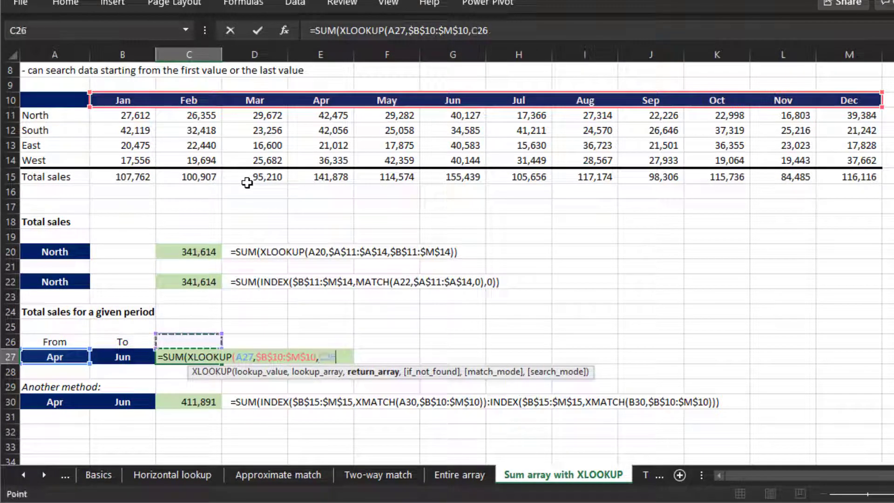
pyautogui.press('Left')
pyautogui.hotkey('ctrl', 'shift', 'Right')
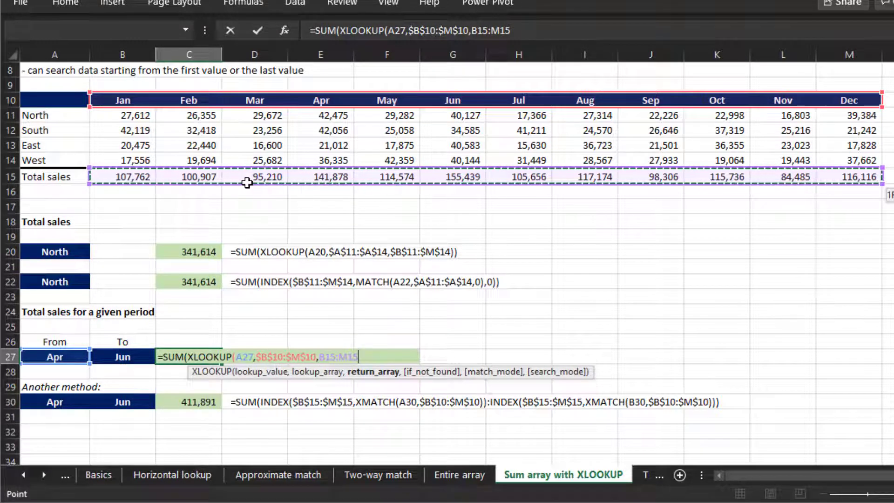
pyautogui.press('F4')
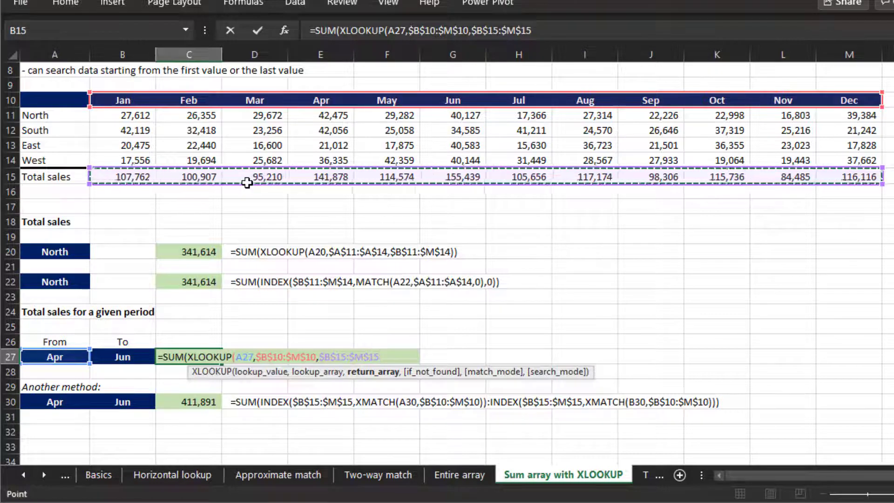
pyautogui.write(')')
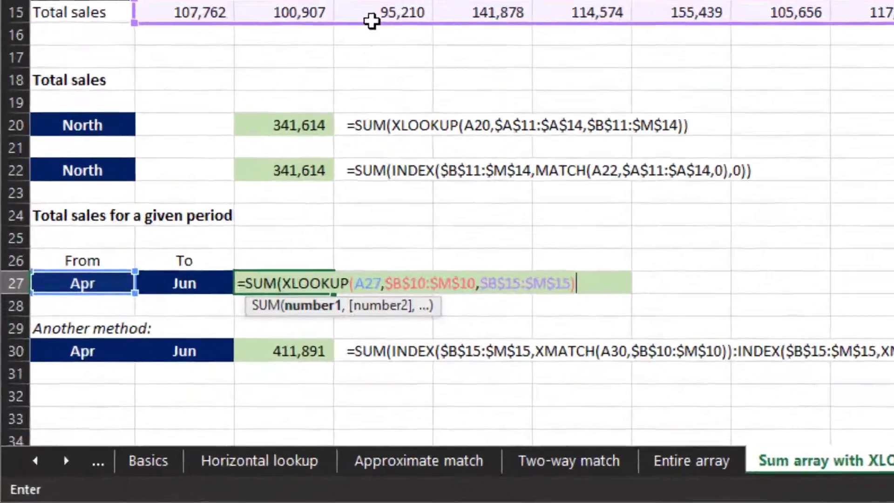
# - Add a colon range operator and a second XLOOKUP with the To month in B27 as lookup value
pyautogui.write(':')
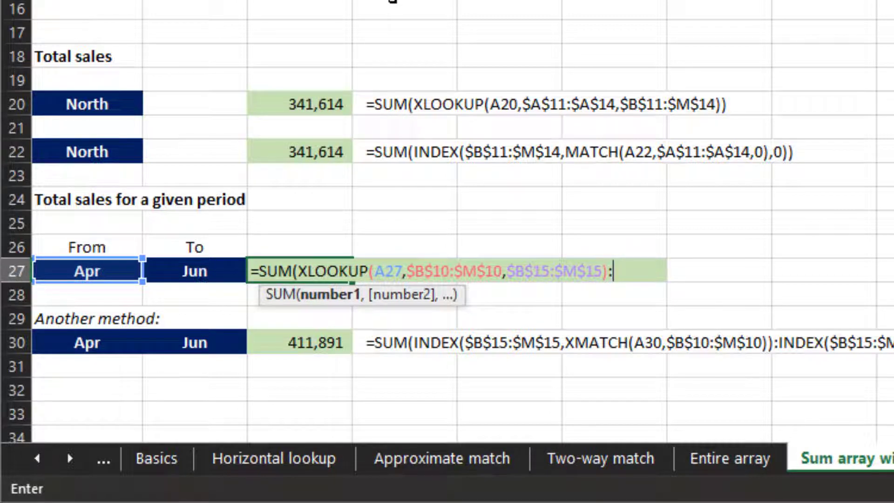
pyautogui.write('XLOOKUP(')
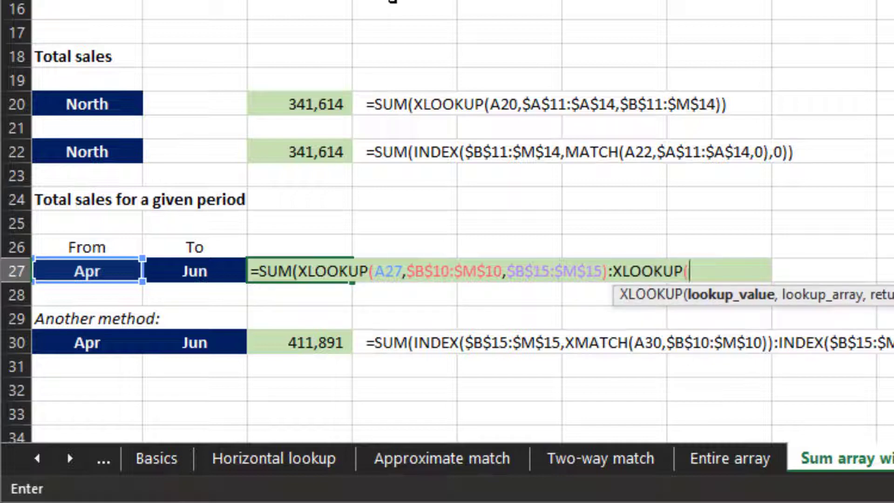
pyautogui.press('Left')
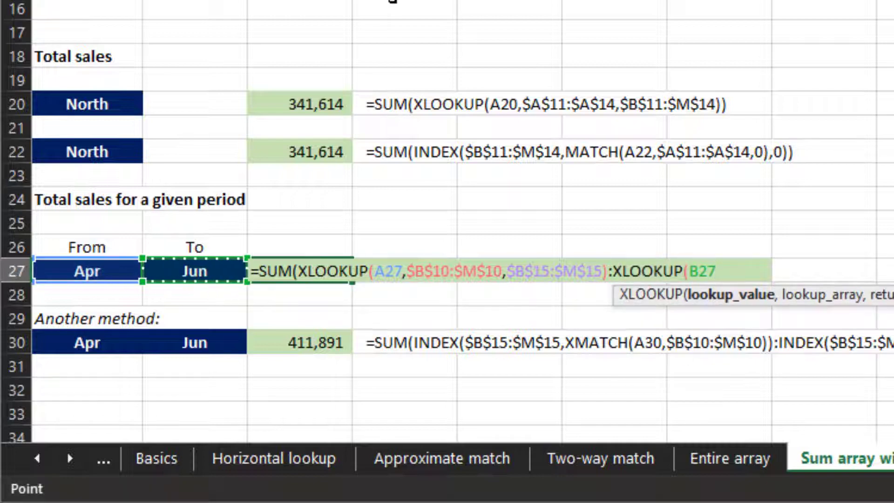
# - Set the second XLOOKUP's lookup array to the month headers as the absolute range $B$10:$M$10
pyautogui.write(',')
pyautogui.press('Up')
pyautogui.press('Up')
pyautogui.press('Up')
pyautogui.press('Up')
pyautogui.press('Up')
pyautogui.press('Up')
pyautogui.press('Up')
pyautogui.press('Up')
pyautogui.press('Up')
pyautogui.press('Up')
pyautogui.press('Up')
pyautogui.press('Up')
pyautogui.press('Up')
pyautogui.press('Up')
pyautogui.press('Up')
pyautogui.press('Up')
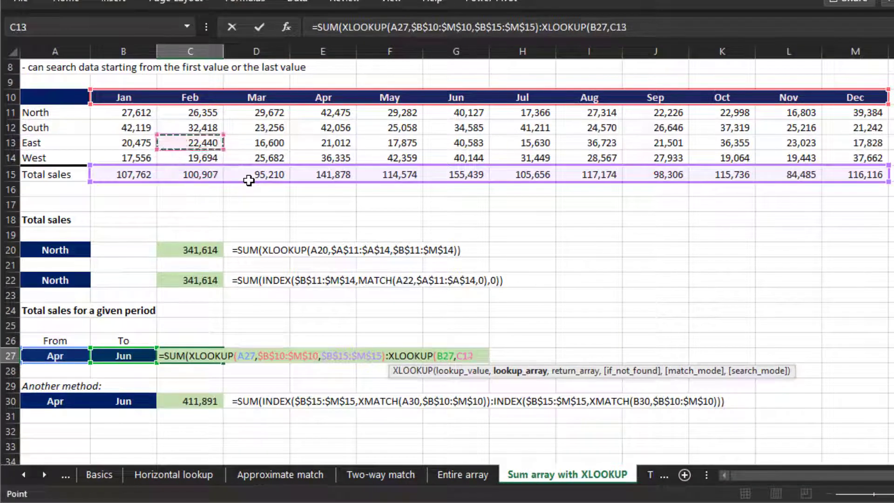
pyautogui.press('Up')
pyautogui.press('Left')
pyautogui.hotkey('ctrl', 'shift', 'Right')
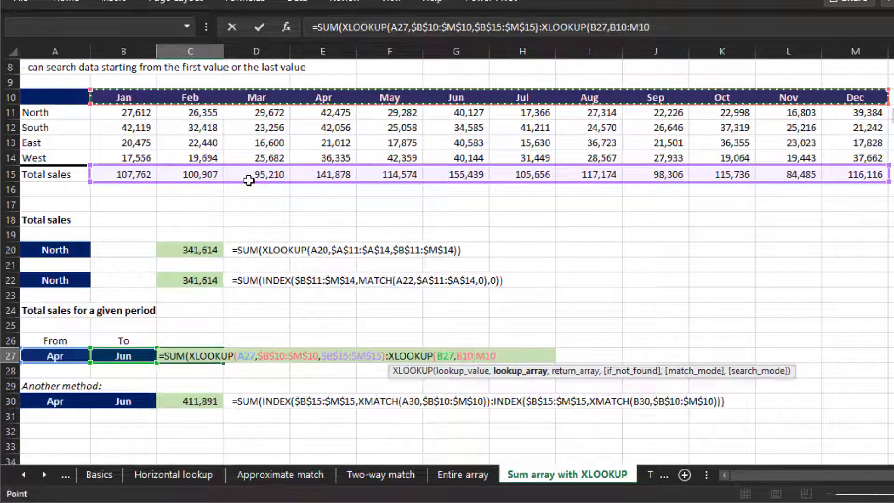
pyautogui.press('F4')
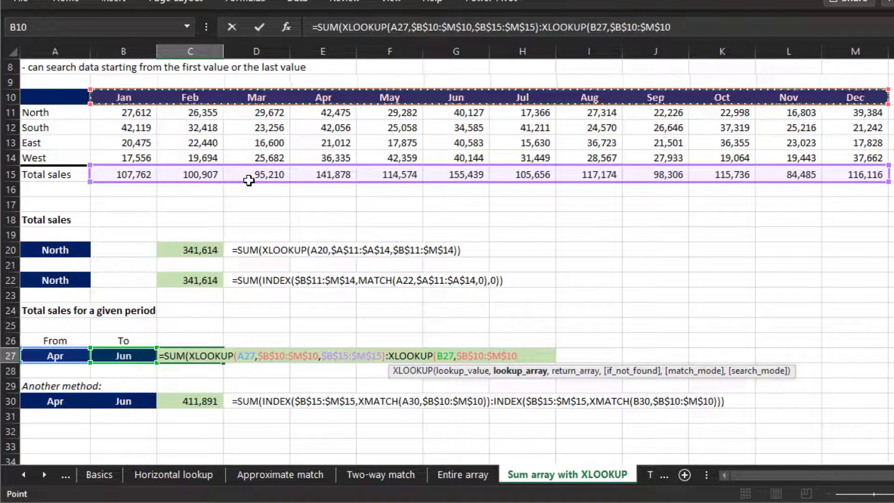
# - Set the second XLOOKUP's return array to absolute $B$15:$M$15 and complete the SUM formula in C27
pyautogui.write(',')
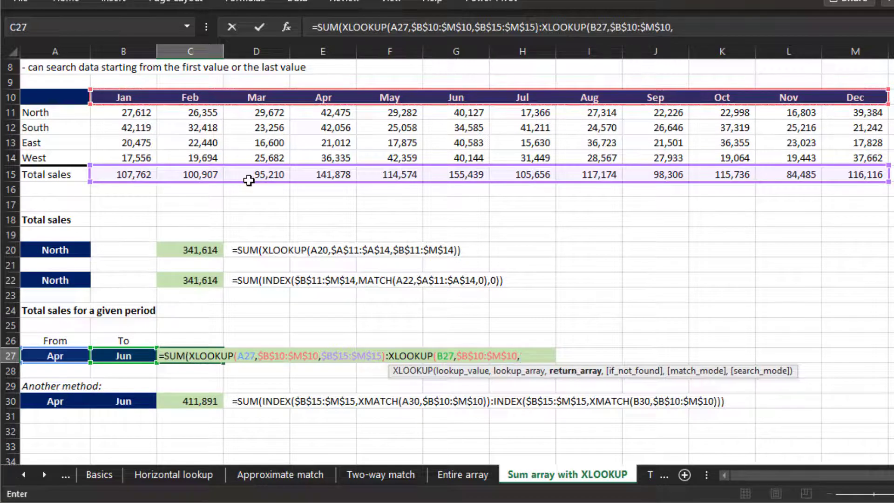
pyautogui.press('Up')
pyautogui.press('Up')
pyautogui.press('Up')
pyautogui.press('Up')
pyautogui.press('Up')
pyautogui.press('Up')
pyautogui.press('Up')
pyautogui.press('Up')
pyautogui.press('Up')
pyautogui.press('Up')
pyautogui.press('Up')
pyautogui.press('Up')
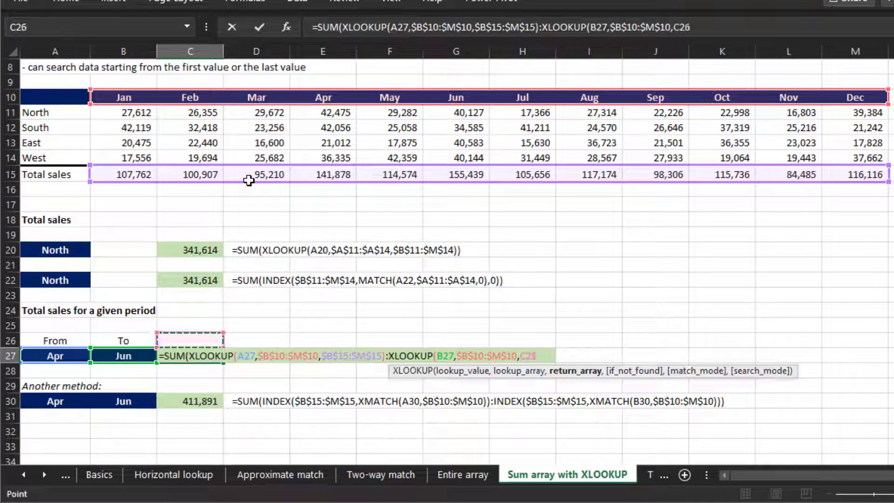
pyautogui.press('Left')
pyautogui.hotkey('ctrl', 'shift', 'Right')
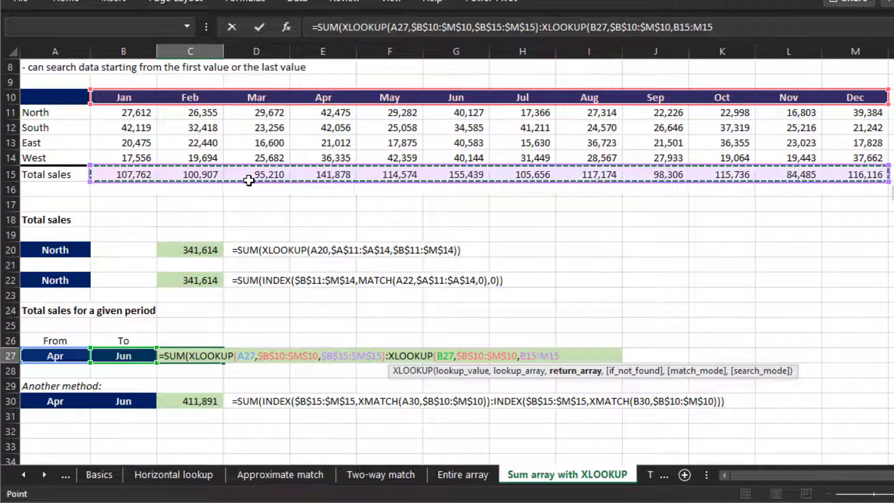
pyautogui.press('F4')
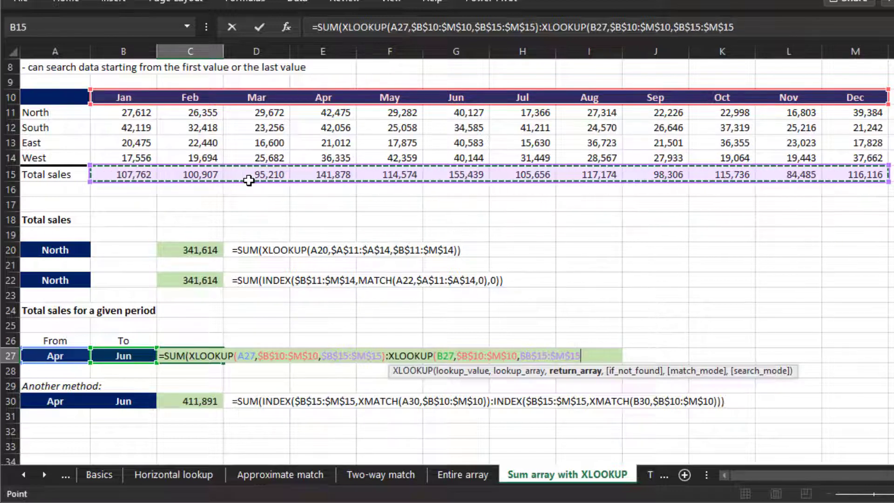
pyautogui.write(')')
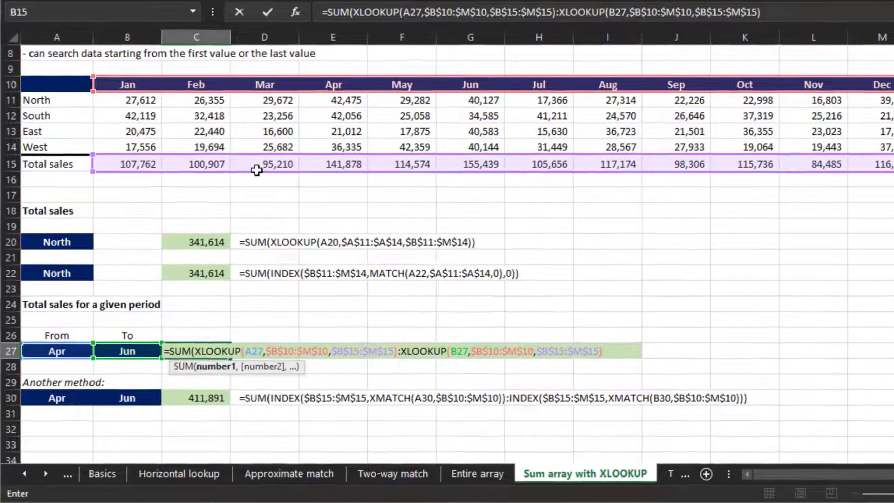
pyautogui.write(')')
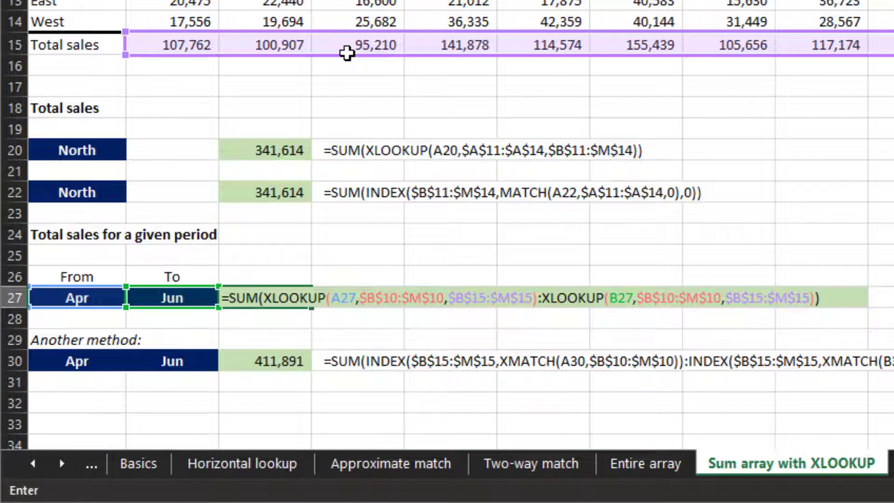
pyautogui.press('Return')
pyautogui.press('Up')
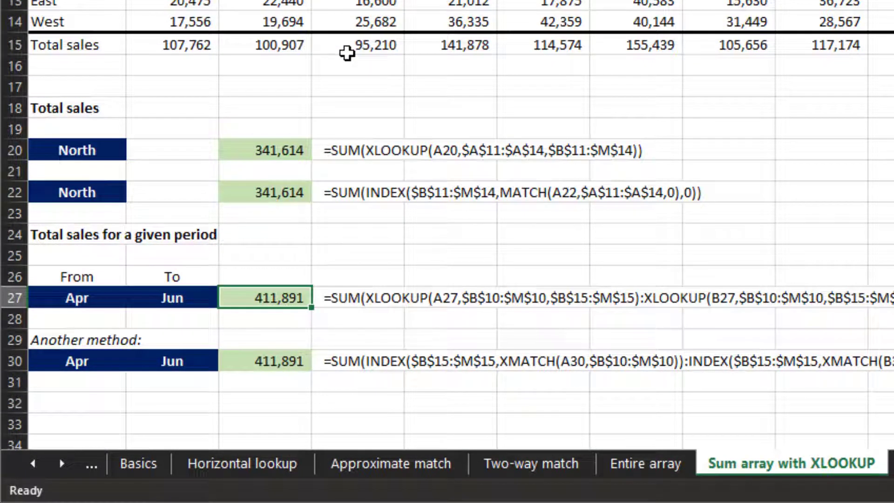
# - Enter the check formula =E15+F15+G15 in E17 to add the April, May and June total sales
pyautogui.press('Up')
pyautogui.press('Up')
pyautogui.press('Up')
pyautogui.press('Up')
pyautogui.press('Up')
pyautogui.press('Up')
pyautogui.press('Up')
pyautogui.press('Up')
pyautogui.press('Up')
pyautogui.press('Right')
pyautogui.press('Right')
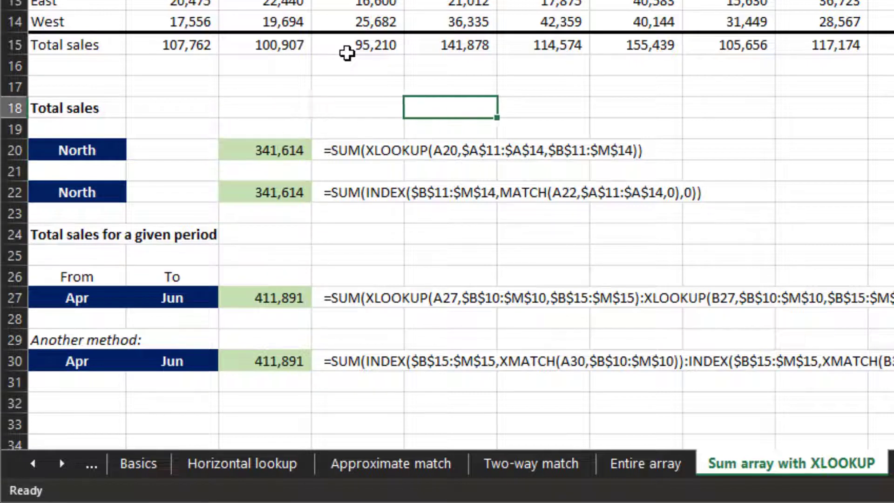
pyautogui.press('Up')
pyautogui.write('=')
pyautogui.press('Up')
pyautogui.press('Up')
pyautogui.press('Up')
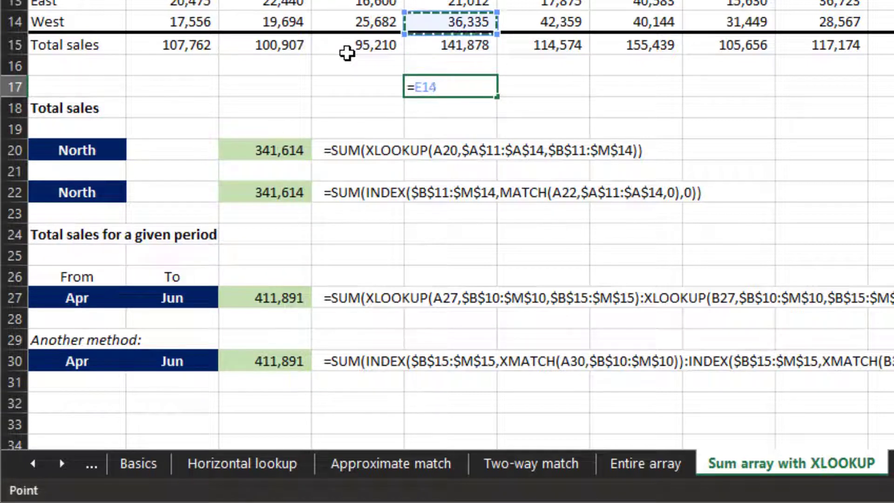
pyautogui.press('Down')
pyautogui.write('+')
pyautogui.press('Right')
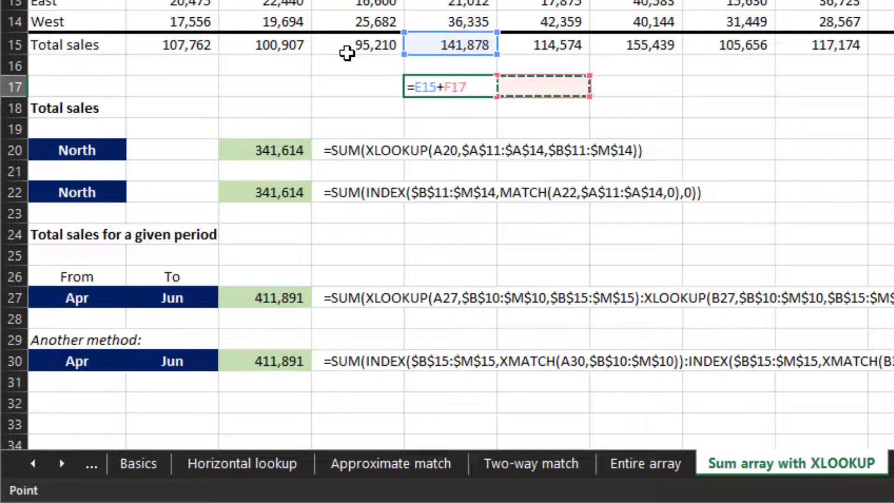
pyautogui.press('Up')
pyautogui.press('Up')
pyautogui.write('+')
pyautogui.press('Right')
pyautogui.press('Right')
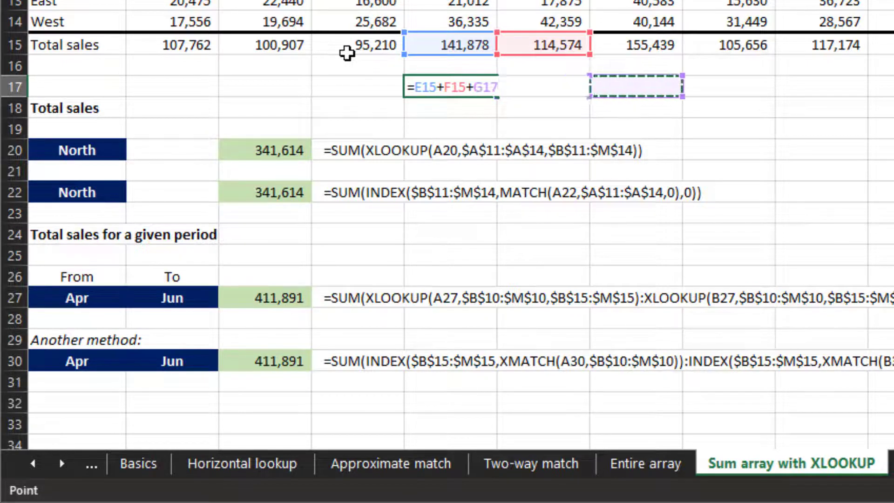
pyautogui.press('Up')
pyautogui.press('Up')
pyautogui.hotkey('ctrl', 'Return')
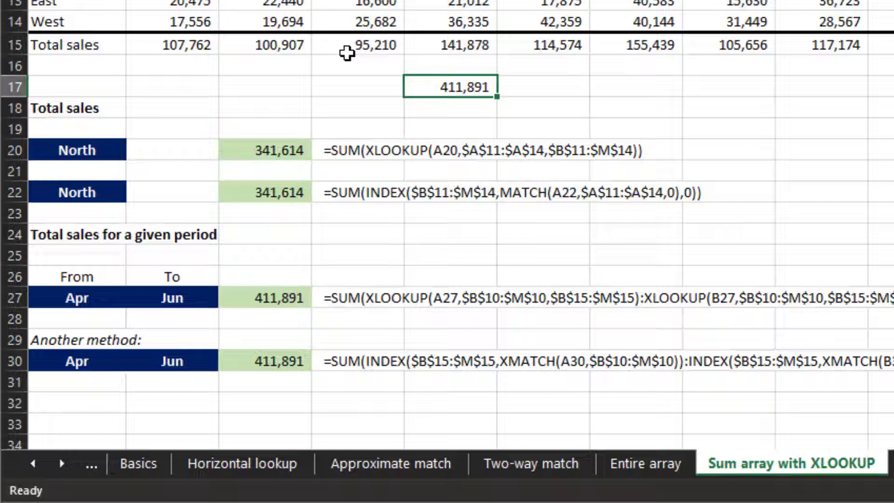
# - Clear C30 under Another method and begin a SUM of an INDEX there
pyautogui.press('Down')
pyautogui.press('Down')
pyautogui.press('Down')
pyautogui.press('Down')
pyautogui.press('Down')
pyautogui.press('Down')
pyautogui.press('Down')
pyautogui.press('Down')
pyautogui.press('Down')
pyautogui.press('Down')
pyautogui.press('Down')
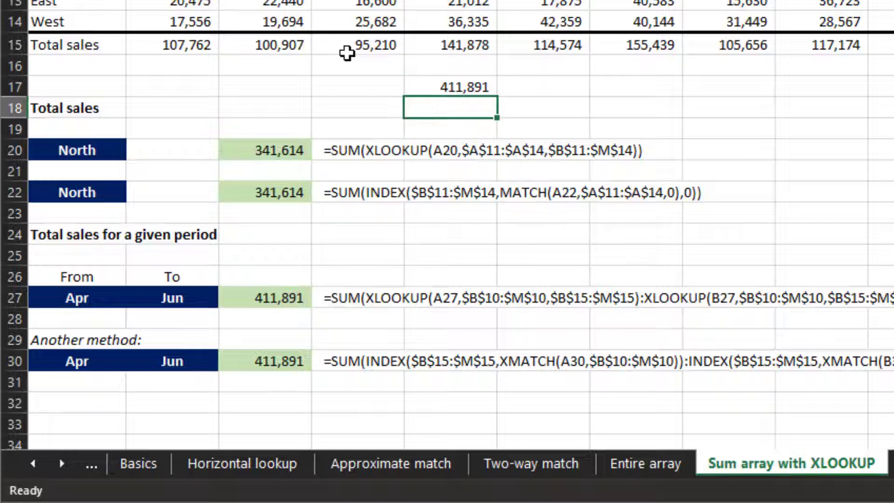
pyautogui.press('Left')
pyautogui.press('Left')
pyautogui.press('Down')
pyautogui.press('Down')
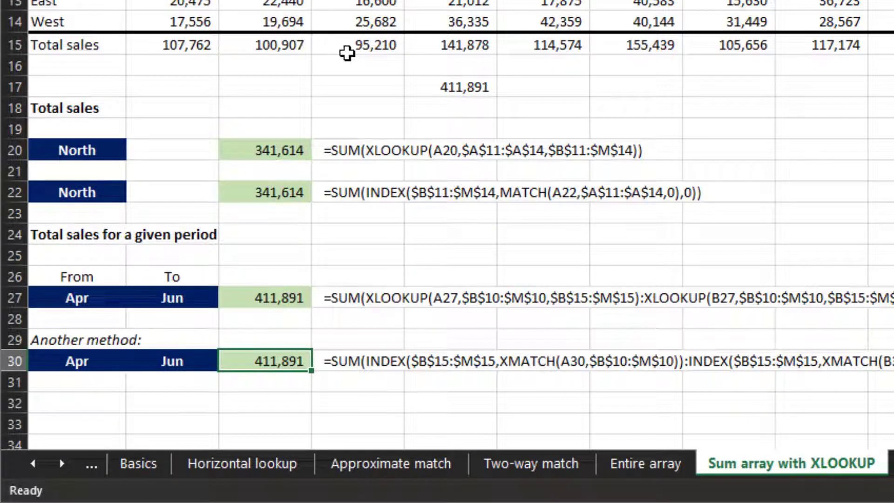
pyautogui.press('Delete')
pyautogui.write('=su')
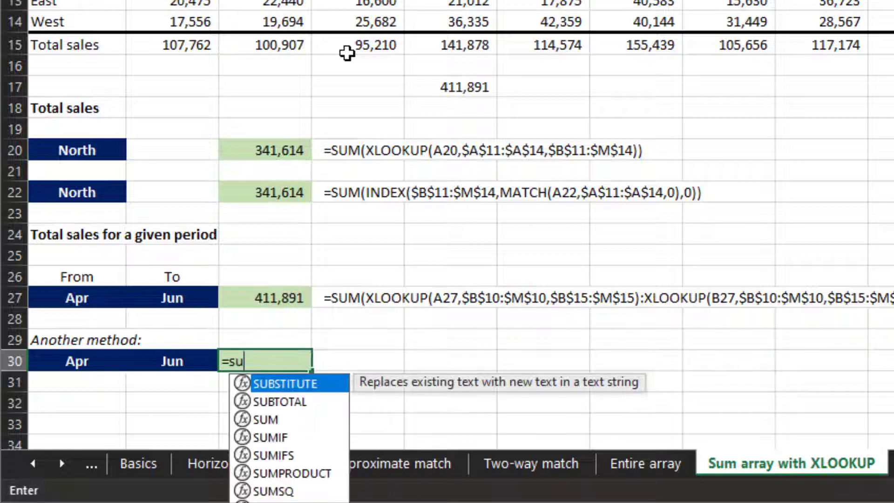
pyautogui.write('m')
pyautogui.press('Tab')
pyautogui.write('ind')
pyautogui.press('Tab')
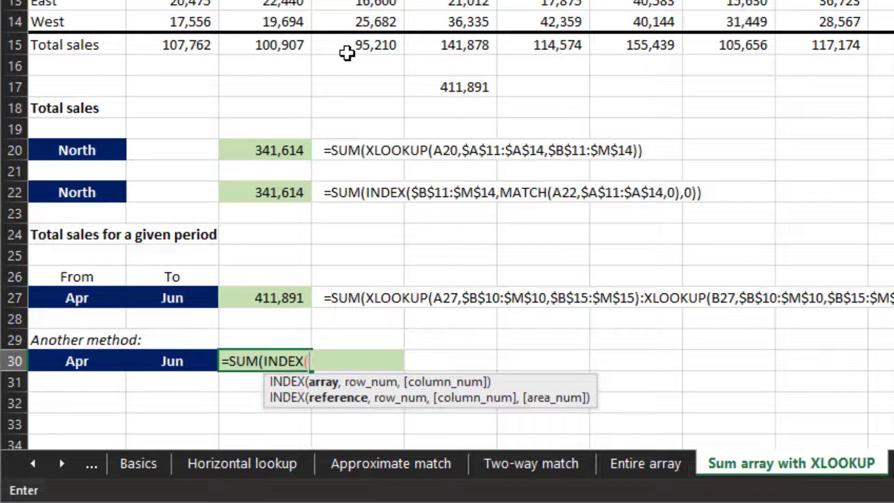
# - Set the INDEX array in C30 to the Total sales row as the absolute range $B$15:$M$15
pyautogui.press('Up')
pyautogui.press('Up')
pyautogui.press('Up')
pyautogui.press('Up')
pyautogui.press('Up')
pyautogui.press('Up')
pyautogui.press('Up')
pyautogui.press('Up')
pyautogui.press('Up')
pyautogui.press('Up')
pyautogui.press('Up')
pyautogui.press('Up')
pyautogui.press('Up')
pyautogui.press('Up')
pyautogui.press('Up')
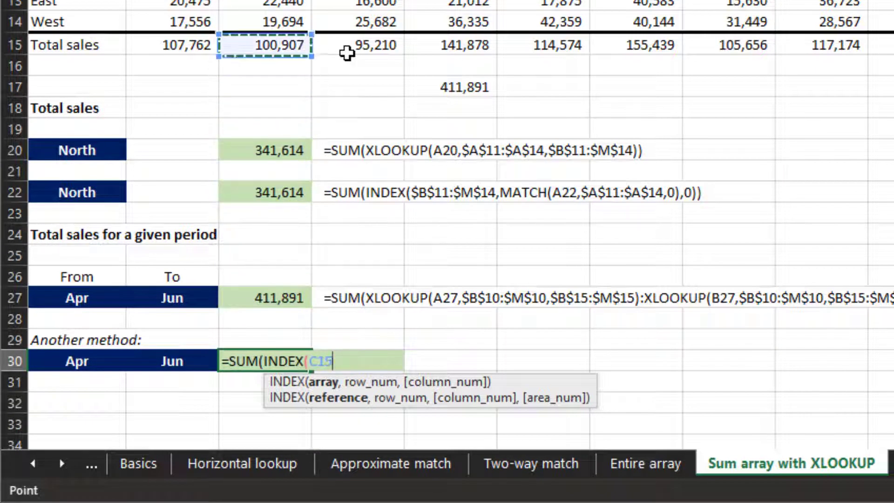
pyautogui.press('Left')
pyautogui.hotkey('ctrl', 'shift', 'Right')
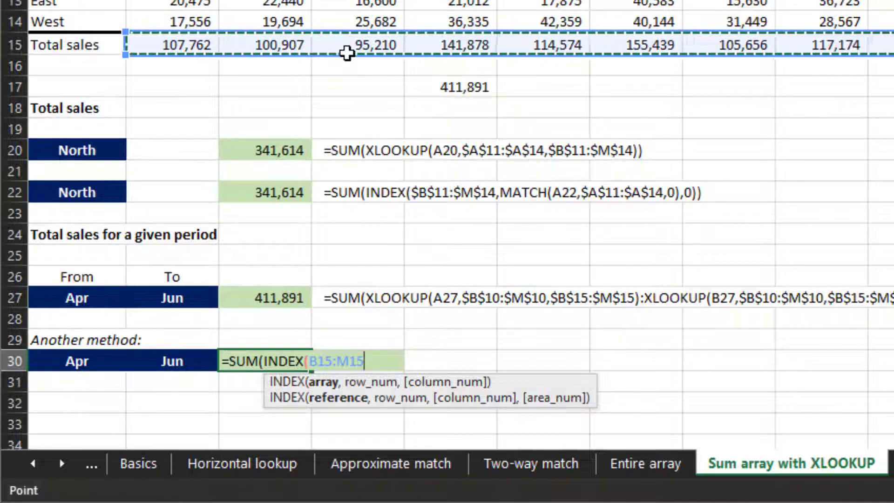
pyautogui.press('F4')
pyautogui.write(',')
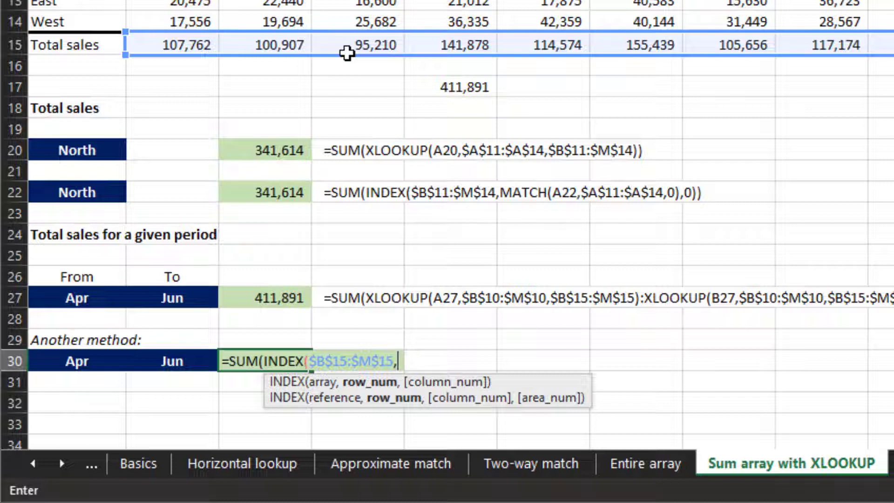
# - Nest an XMATCH as the INDEX row number in C30, with the From month in A30 as its lookup value
pyautogui.write('xm')
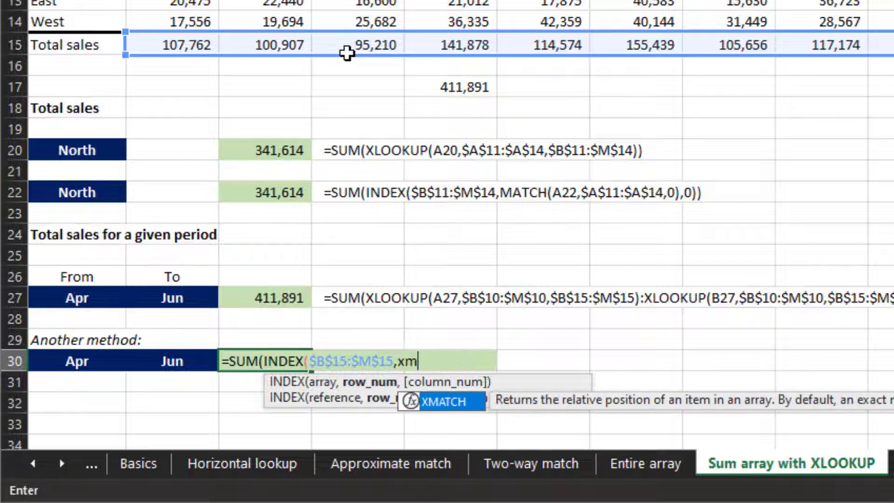
pyautogui.press('Tab')
pyautogui.press('Left')
pyautogui.press('Left')
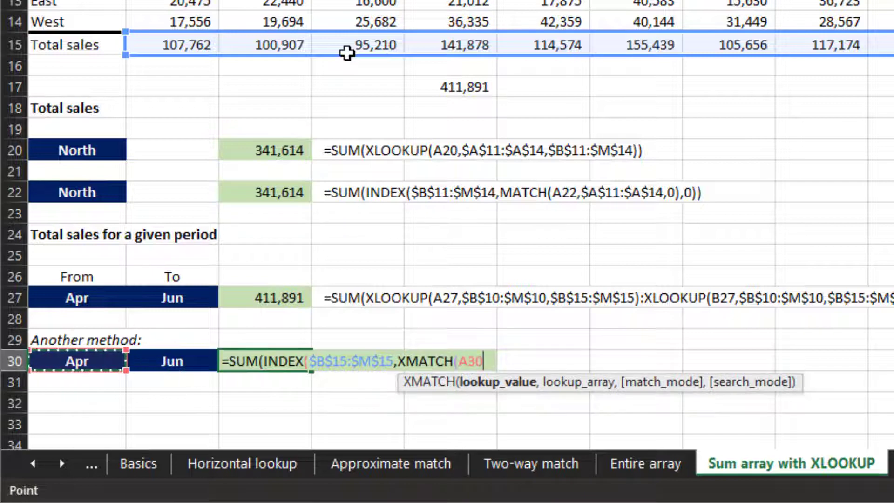
# - Set this XMATCH's lookup array to the month headers as absolute $B$10:$M$10, and close the XMATCH and first INDEX
pyautogui.write(',')
pyautogui.press('Up')
pyautogui.press('Up')
pyautogui.press('Up')
pyautogui.press('Up')
pyautogui.press('Up')
pyautogui.press('Up')
pyautogui.press('Up')
pyautogui.press('Up')
pyautogui.press('Up')
pyautogui.press('Up')
pyautogui.press('Up')
pyautogui.press('Up')
pyautogui.press('Up')
pyautogui.press('Up')
pyautogui.press('Up')
pyautogui.press('Up')
pyautogui.press('Up')
pyautogui.press('Up')
pyautogui.press('Up')
pyautogui.press('Up')
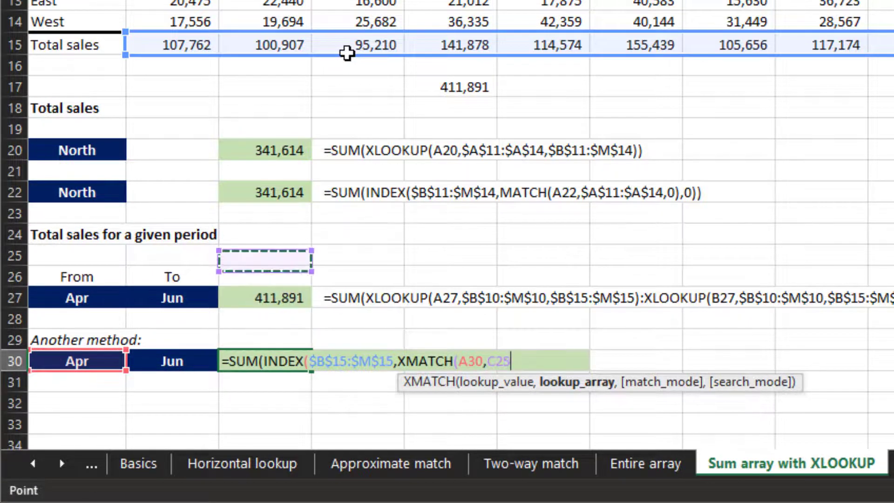
pyautogui.press('Left')
pyautogui.hotkey('ctrl', 'shift', 'Right')
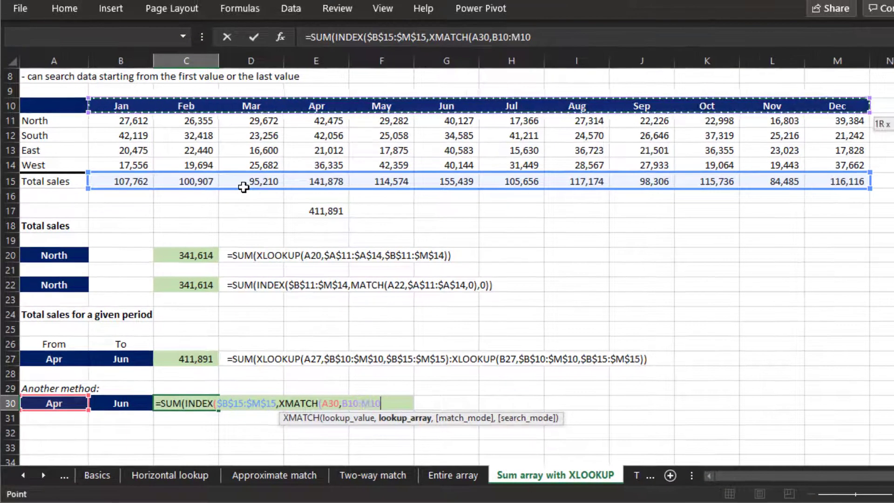
pyautogui.press('F4')
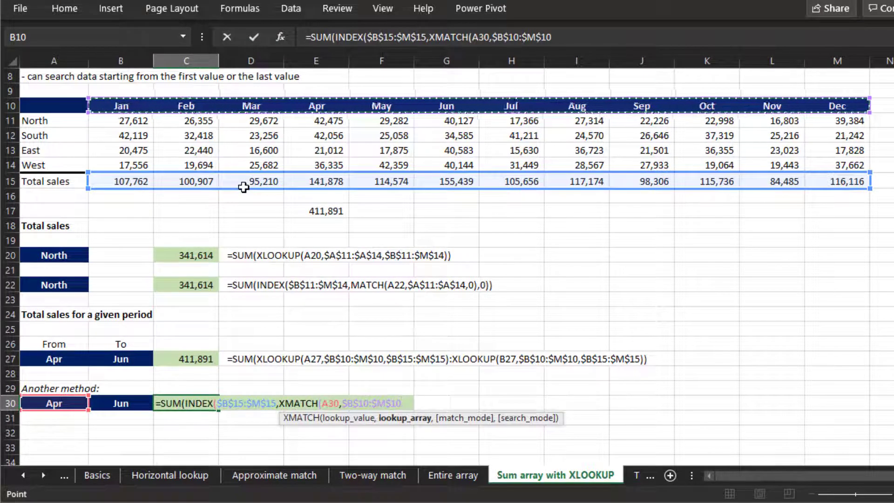
pyautogui.write(',')
pyautogui.press('BackSpace')
pyautogui.write(')')
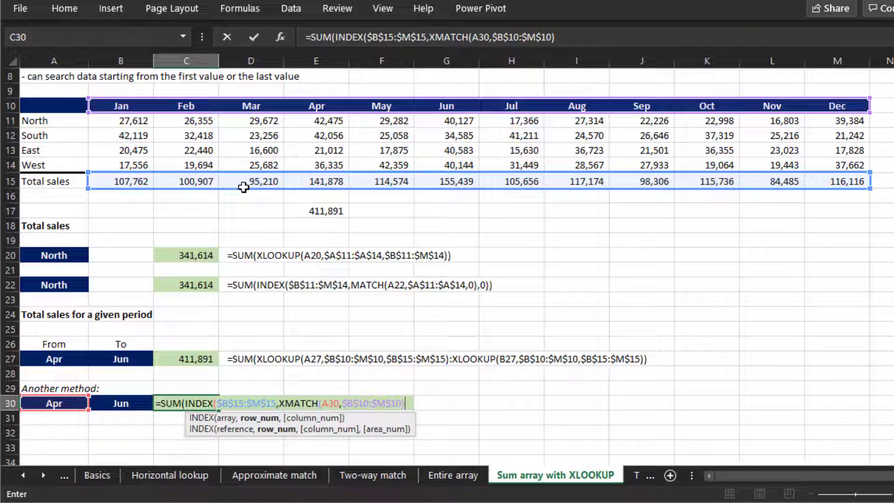
pyautogui.write(')')
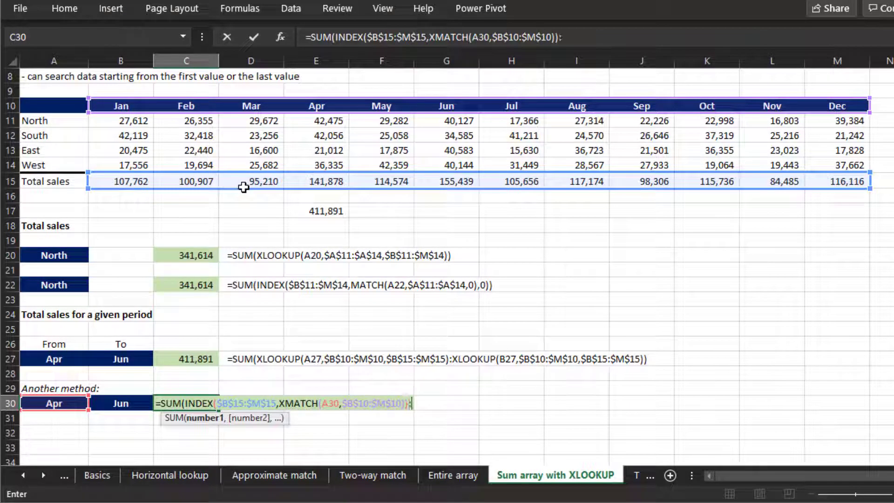
# - Extend the C30 formula with the range operator and a second INDEX on the absolute Total sales range $B$15:$M$15
pyautogui.write(':INDEX(')
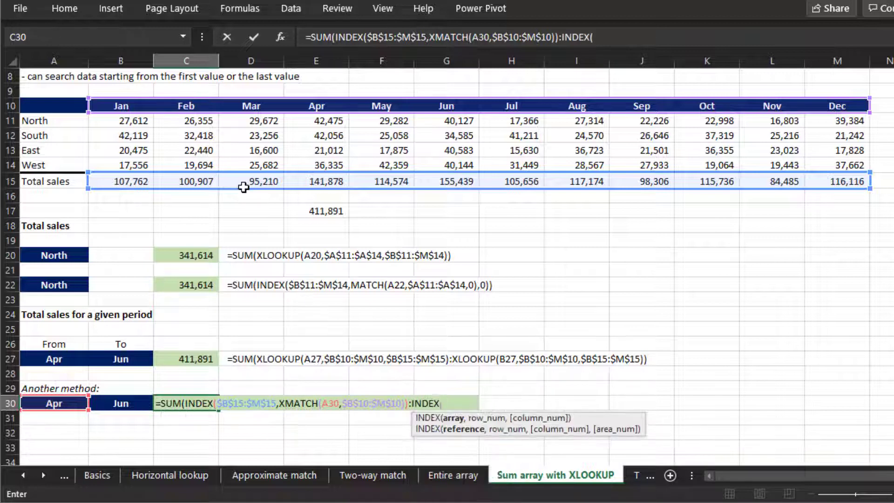
pyautogui.press('Up')
pyautogui.press('Up')
pyautogui.press('Up')
pyautogui.press('Up')
pyautogui.press('Up')
pyautogui.press('Up')
pyautogui.press('Up')
pyautogui.press('Up')
pyautogui.press('Up')
pyautogui.press('Up')
pyautogui.press('Up')
pyautogui.press('Up')
pyautogui.press('Up')
pyautogui.press('Up')
pyautogui.press('Up')
pyautogui.press('Left')
pyautogui.hotkey('shift', 'Right')
pyautogui.hotkey('shift', 'Right')
pyautogui.hotkey('shift', 'Right')
pyautogui.hotkey('shift', 'Right')
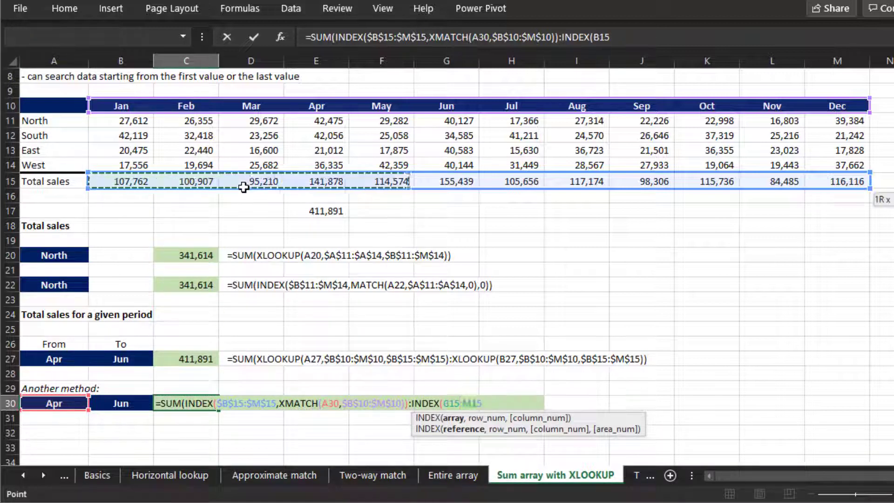
pyautogui.press('F4')
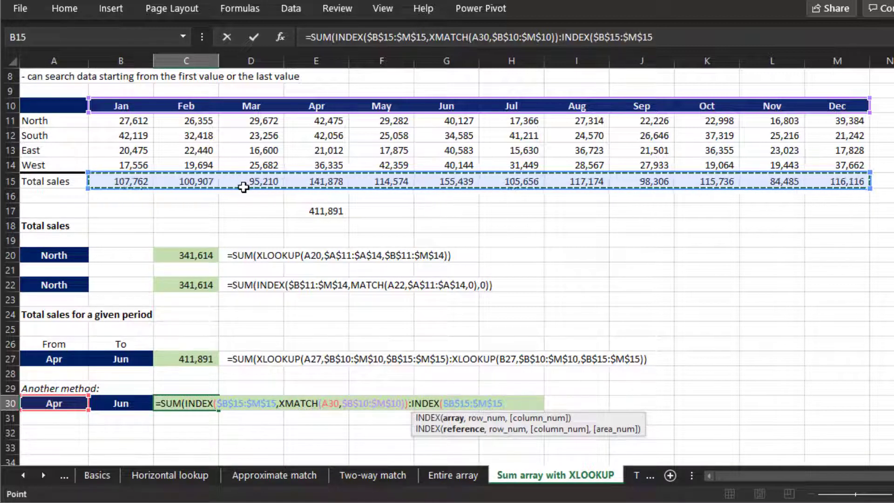
# - Nest an XMATCH in the second INDEX with the To month in B30 as its lookup value
pyautogui.write(',xm')
pyautogui.press('Tab')
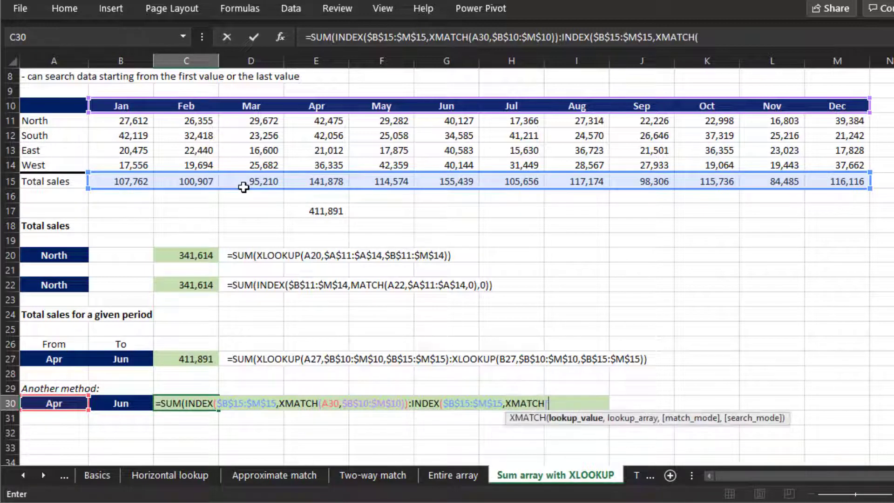
pyautogui.press('Left')
pyautogui.press('Left')
pyautogui.press('Right')
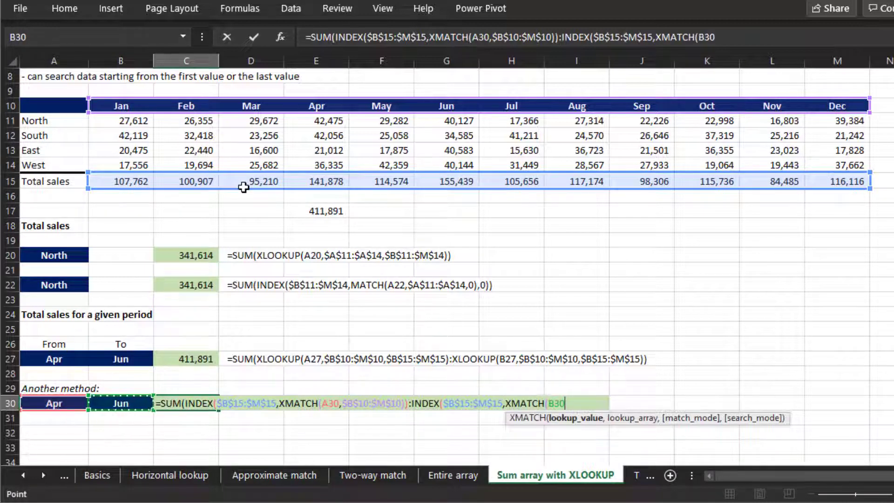
# - Set the second XMATCH's lookup array to absolute $B$10:$M$10 and complete the SUM formula in C30
pyautogui.write(',')
pyautogui.press('Up')
pyautogui.press('Up')
pyautogui.press('Up')
pyautogui.press('Up')
pyautogui.press('Up')
pyautogui.press('Up')
pyautogui.press('Up')
pyautogui.press('Up')
pyautogui.press('Up')
pyautogui.press('Up')
pyautogui.press('Up')
pyautogui.press('Up')
pyautogui.press('Up')
pyautogui.press('Up')
pyautogui.press('Up')
pyautogui.press('Up')
pyautogui.press('Up')
pyautogui.press('Up')
pyautogui.press('Up')
pyautogui.press('Up')
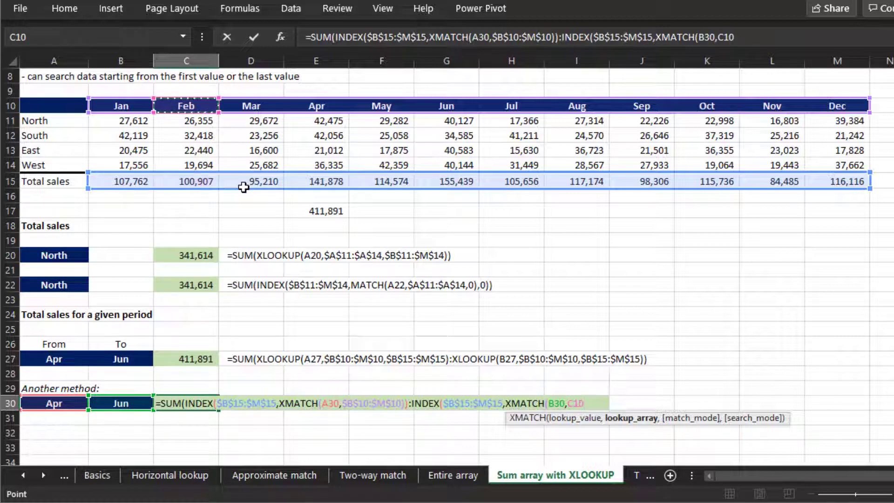
pyautogui.press('Left')
pyautogui.hotkey('ctrl', 'shift', 'Right')
pyautogui.press('F4')
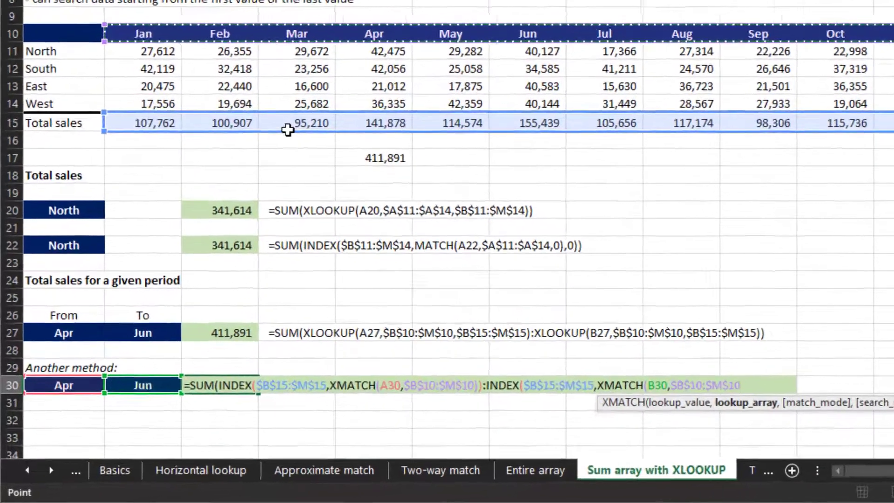
pyautogui.write(')')
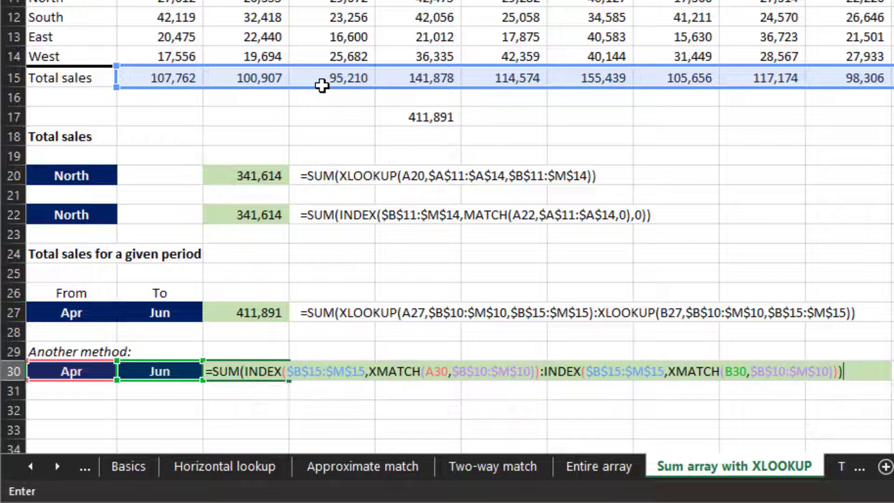
pyautogui.press('Return')
pyautogui.press('Up')
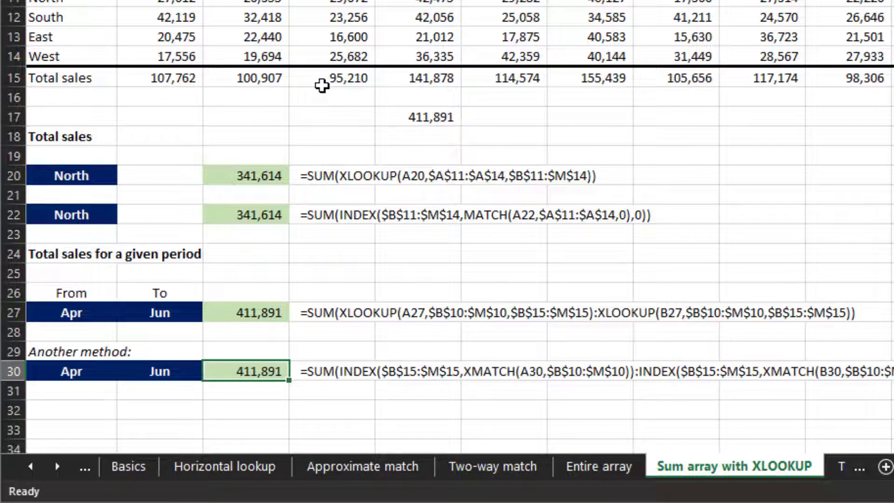
# - Go back to the Examples list, open the Three-way match example and clear the extra formula in D24
pyautogui.hotkey('ctrl', 'Home')
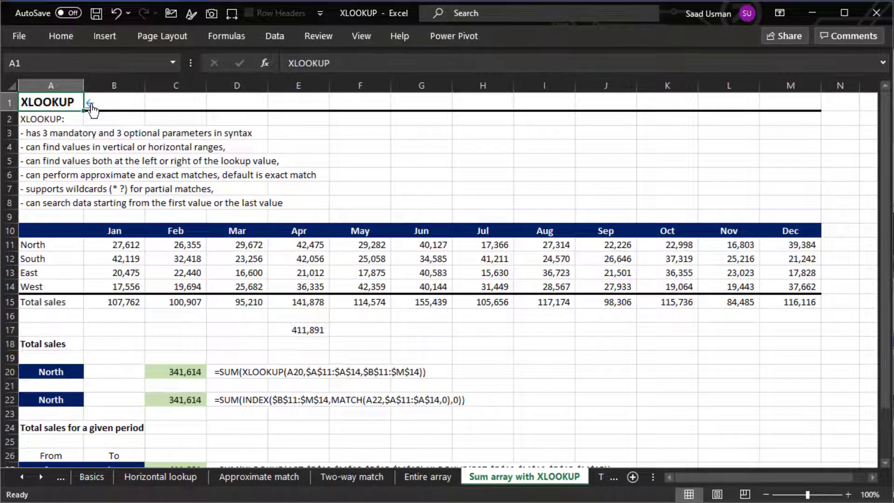
pyautogui.click(91, 106)
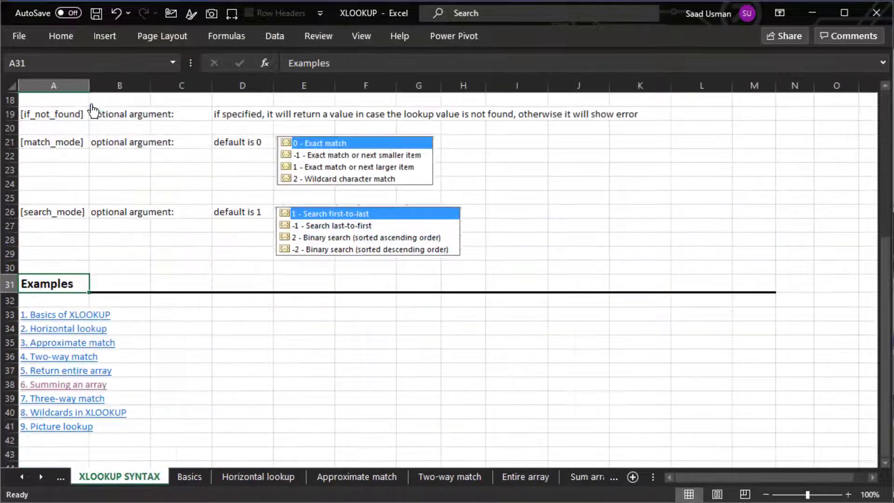
pyautogui.click(50, 400)
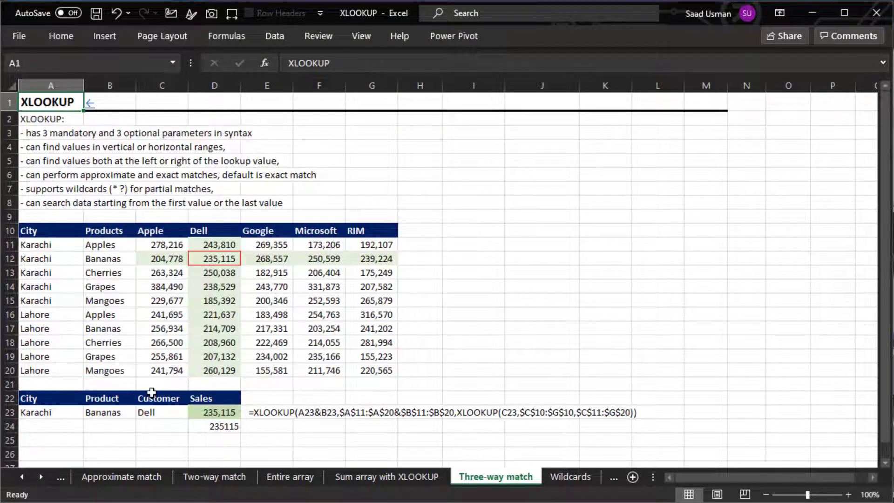
pyautogui.click(218, 424)
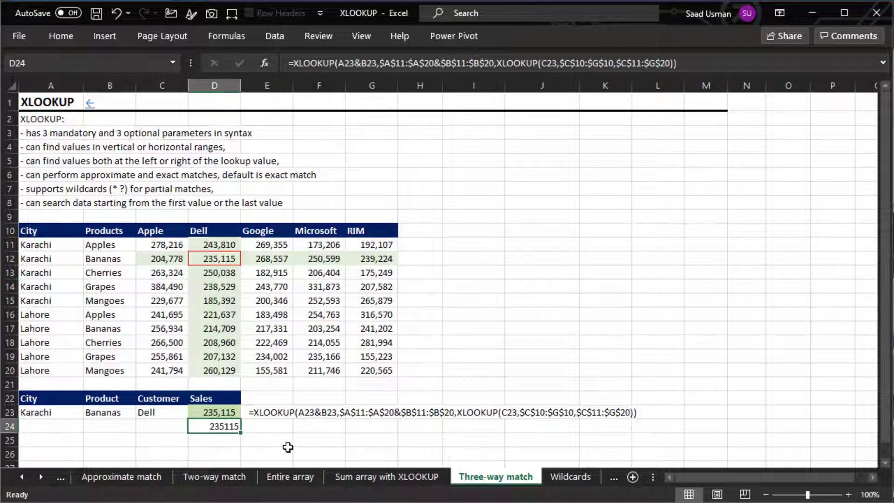
pyautogui.press('Delete')
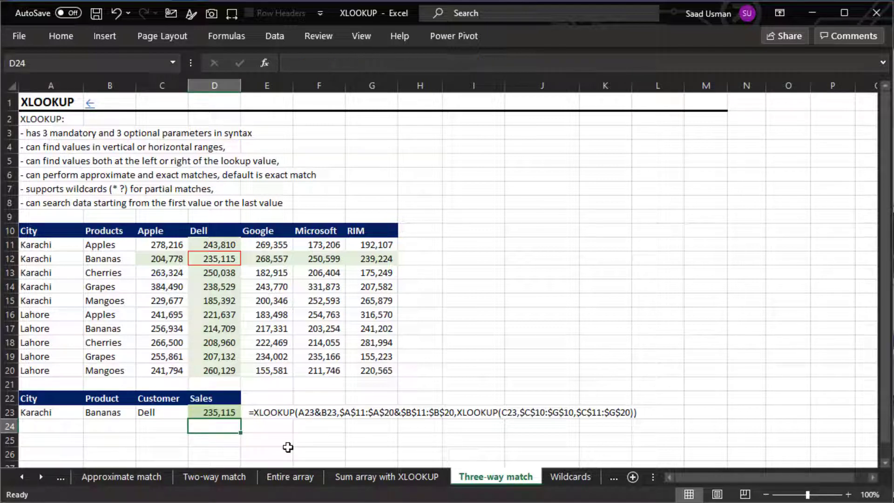
# - Examine the sales table's City and Products columns and the customer headers in C10:G10
pyautogui.press('Up')
pyautogui.press('Up')
pyautogui.press('Up')
pyautogui.press('Up')
pyautogui.press('Up')
pyautogui.press('Up')
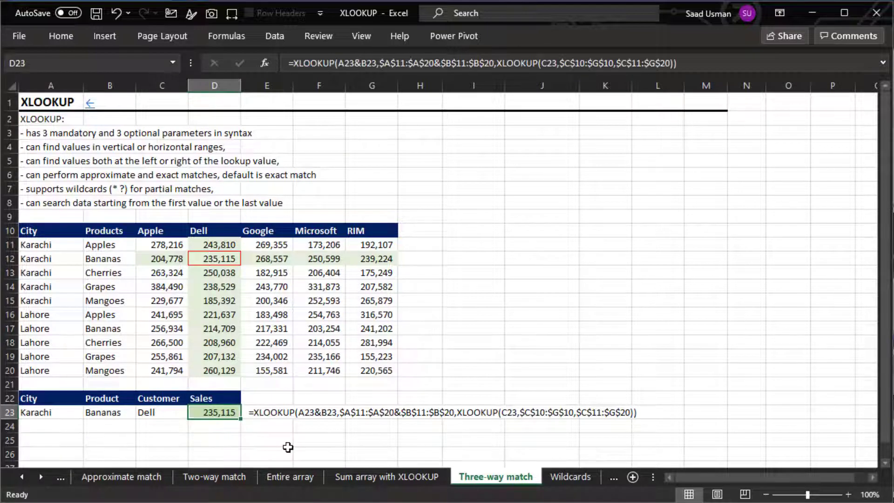
pyautogui.press('Left')
pyautogui.press('Left')
pyautogui.press('Left')
pyautogui.press('Up')
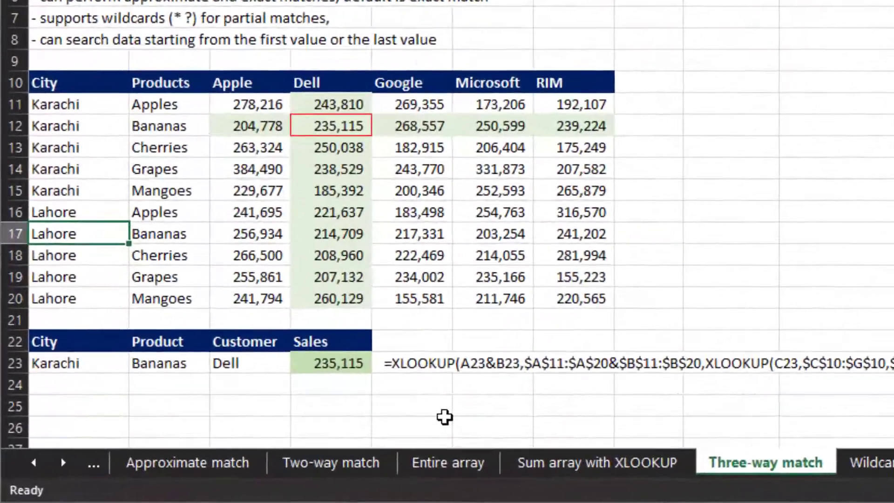
pyautogui.press('Up')
pyautogui.press('Up')
pyautogui.press('Up')
pyautogui.press('Up')
pyautogui.press('Up')
pyautogui.press('Up')
pyautogui.press('Up')
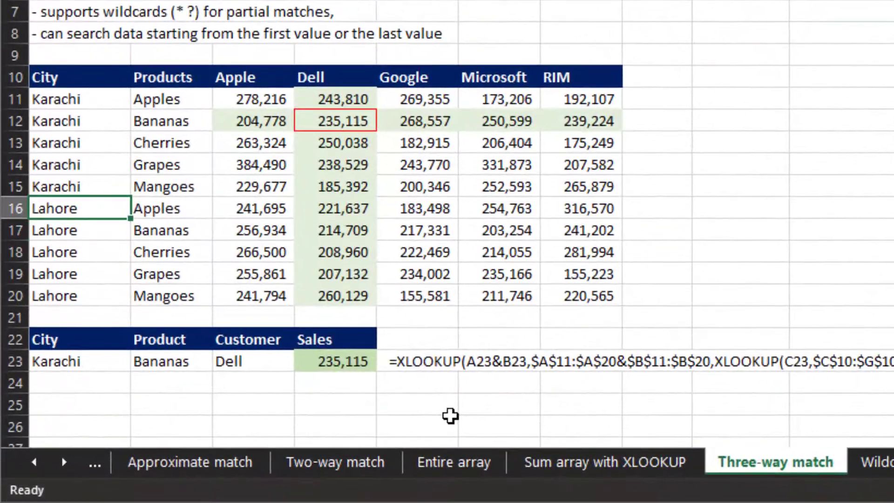
pyautogui.press('Right')
pyautogui.press('Right')
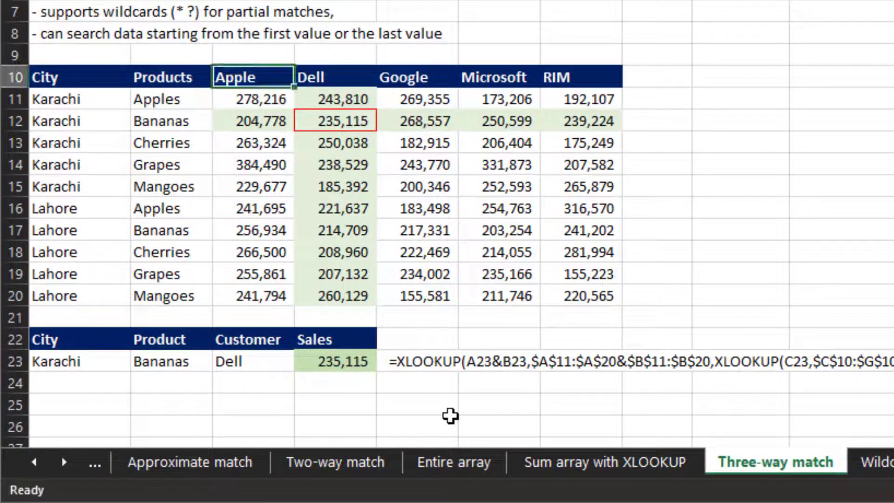
pyautogui.hotkey('ctrl', 'shift', 'Right')
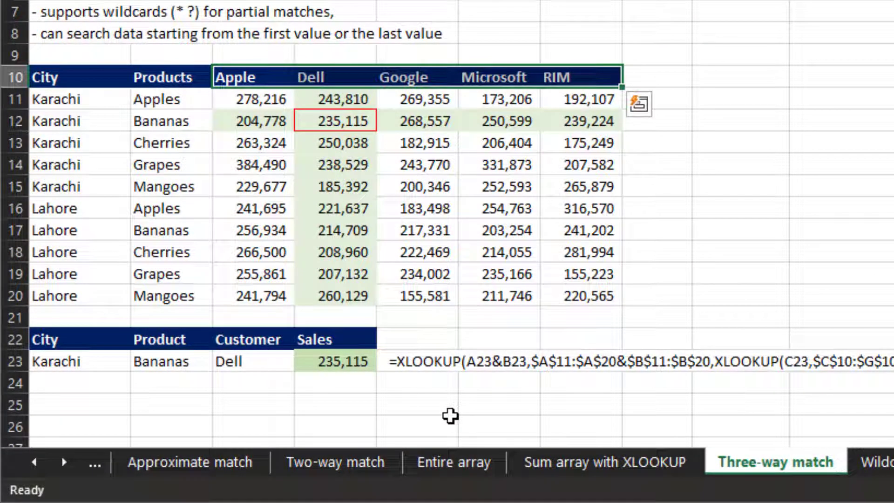
# - Review the City, Product and Customer criteria cells in row 23 below the sales table
pyautogui.press('Down')
pyautogui.press('Down')
pyautogui.press('Down')
pyautogui.press('Down')
pyautogui.press('Down')
pyautogui.press('Down')
pyautogui.press('Down')
pyautogui.press('Down')
pyautogui.press('Down')
pyautogui.press('Down')
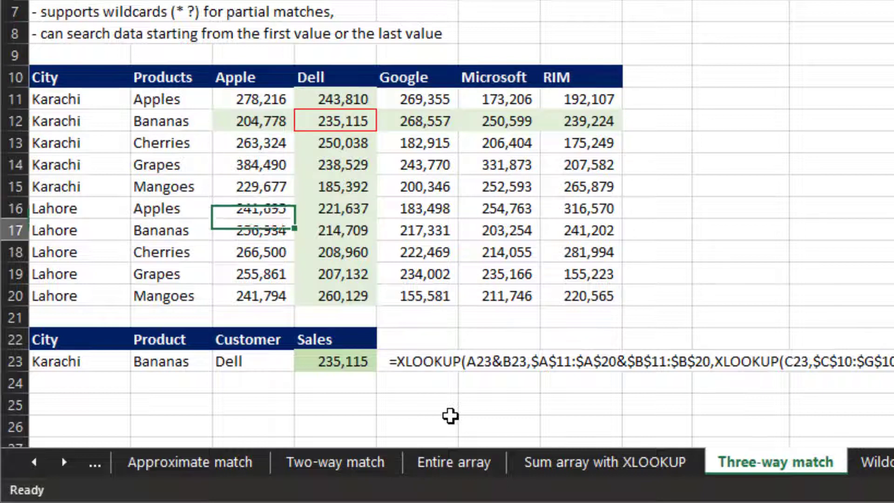
pyautogui.press('Left')
pyautogui.press('Left')
pyautogui.press('Down')
pyautogui.press('Down')
pyautogui.press('Down')
pyautogui.press('Right')
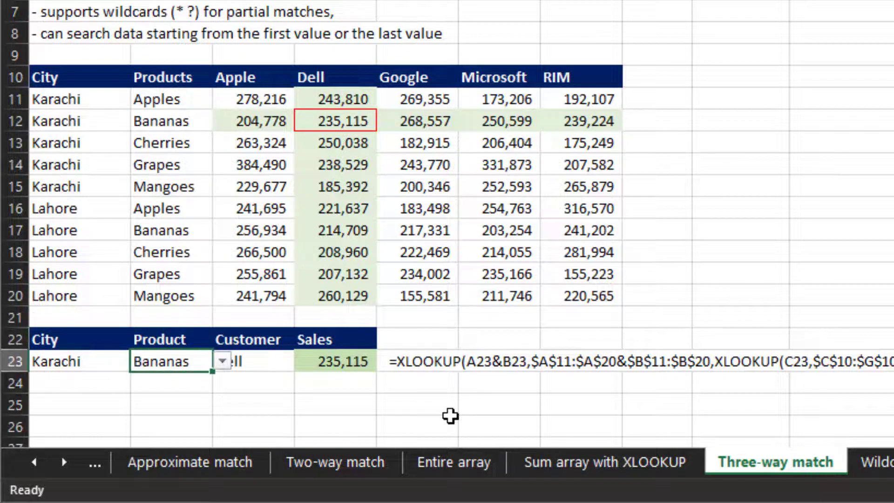
pyautogui.press('Right')
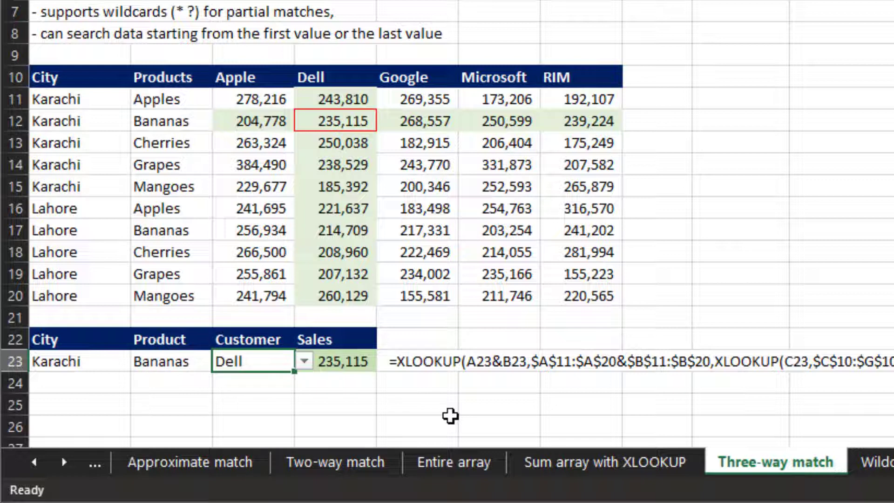
# - Clear the Sales cell D23 and begin an XLOOKUP there with the combined city and product lookup value A23&B23
pyautogui.press('Right')
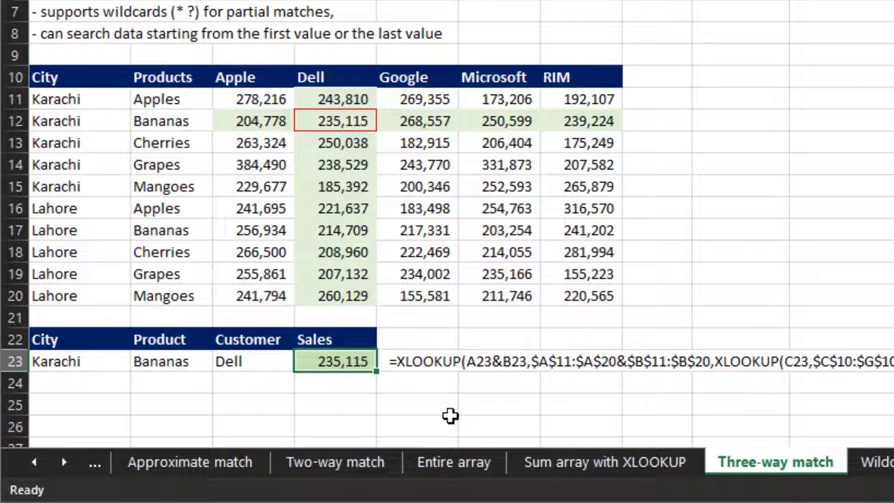
pyautogui.press('Delete')
pyautogui.write('=xl')
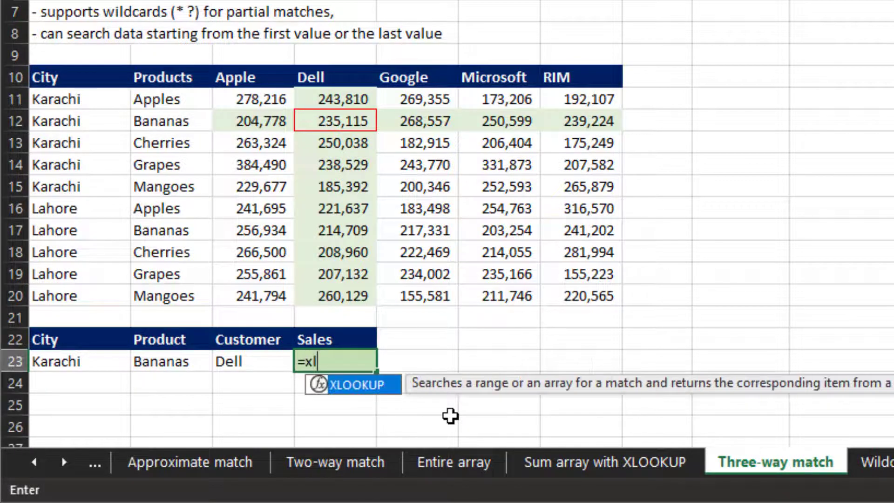
pyautogui.press('Tab')
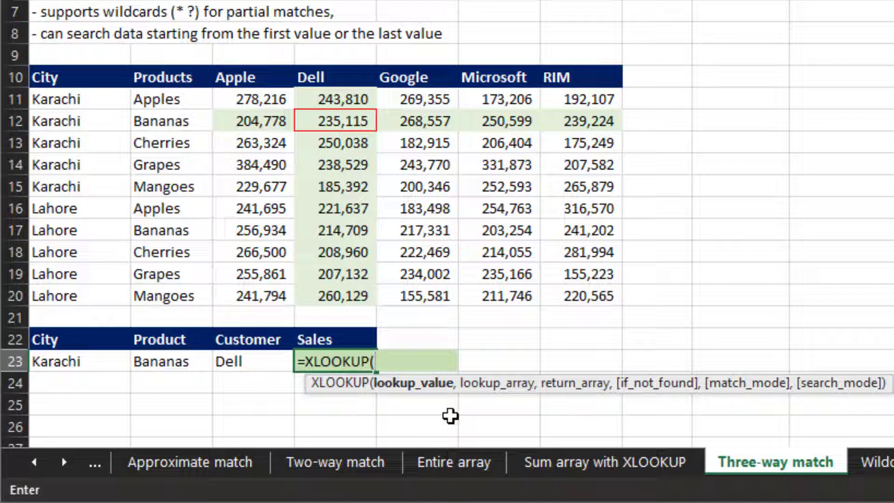
pyautogui.press('Left')
pyautogui.press('Left')
pyautogui.press('Left')
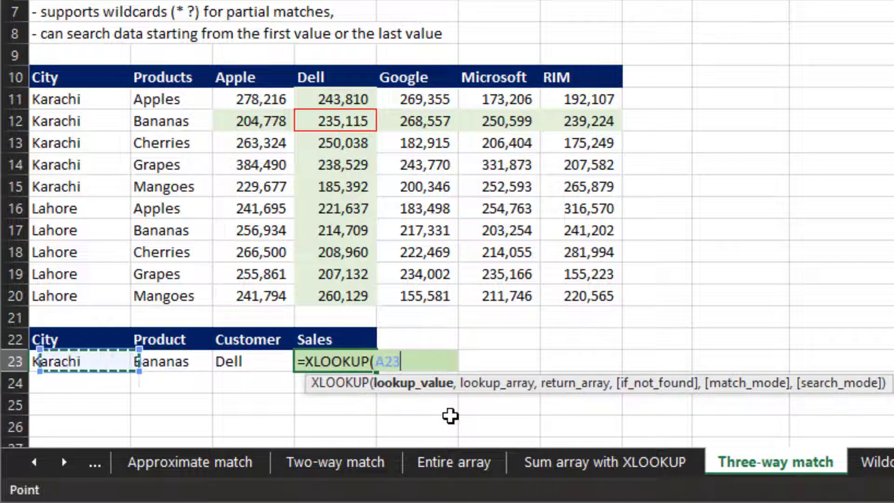
pyautogui.write(',')
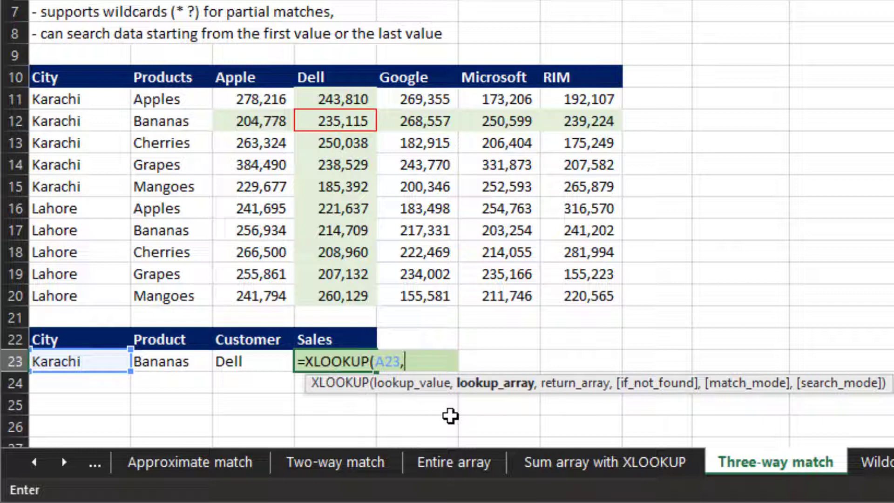
pyautogui.press('BackSpace')
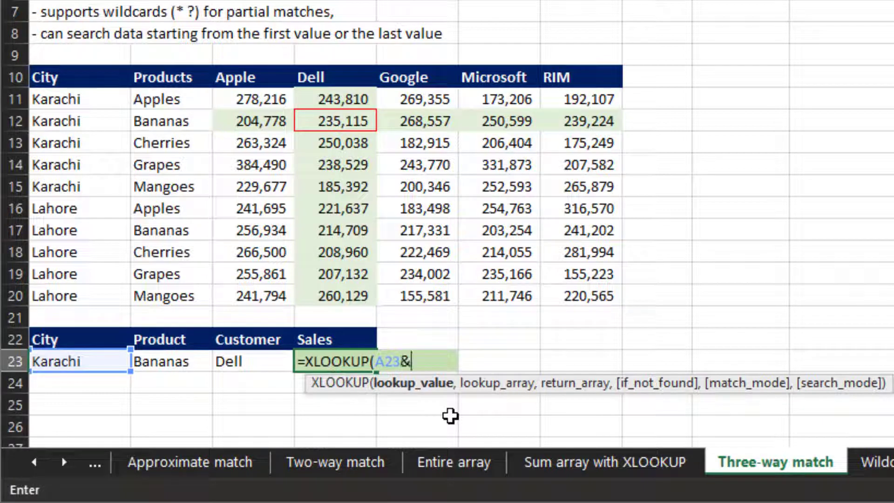
pyautogui.write('&')
pyautogui.press('Left')
pyautogui.press('Left')
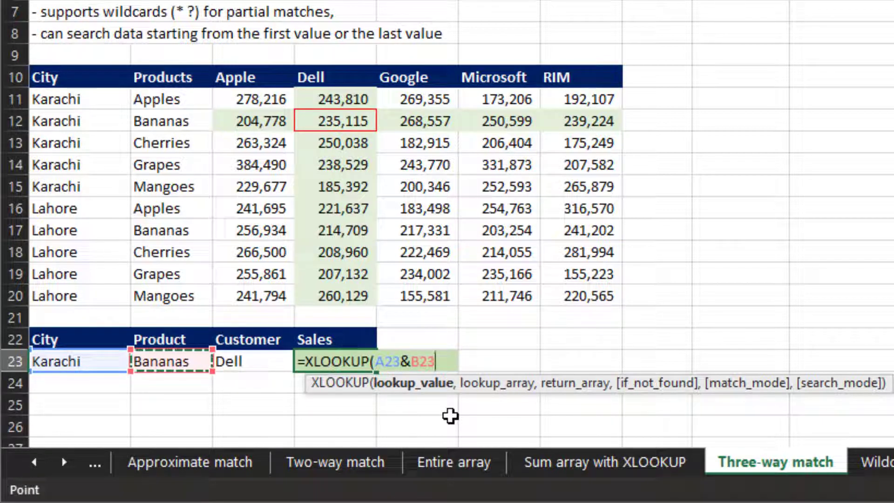
# - Start the XLOOKUP's lookup array in D23 with the City column range A11:A20
pyautogui.write(',')
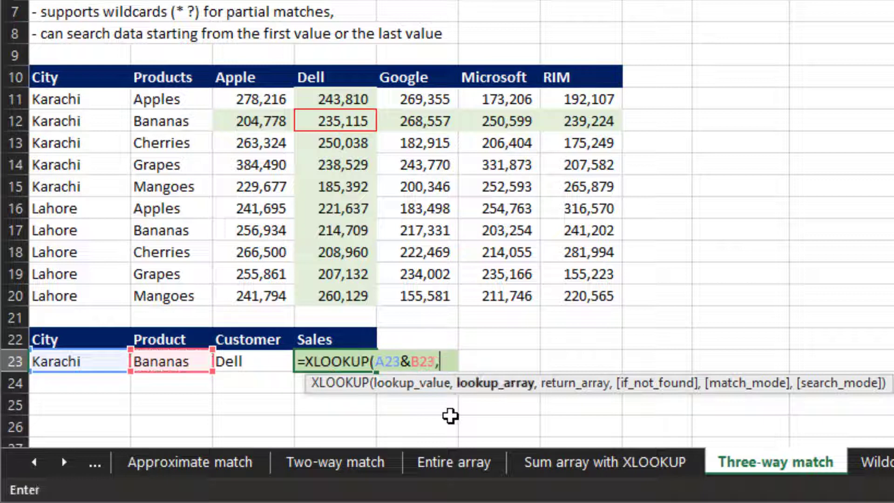
pyautogui.press('Up')
pyautogui.press('Up')
pyautogui.press('Up')
pyautogui.press('Up')
pyautogui.press('Up')
pyautogui.press('Up')
pyautogui.press('Up')
pyautogui.press('Up')
pyautogui.press('Up')
pyautogui.press('Left')
pyautogui.press('Left')
pyautogui.press('Left')
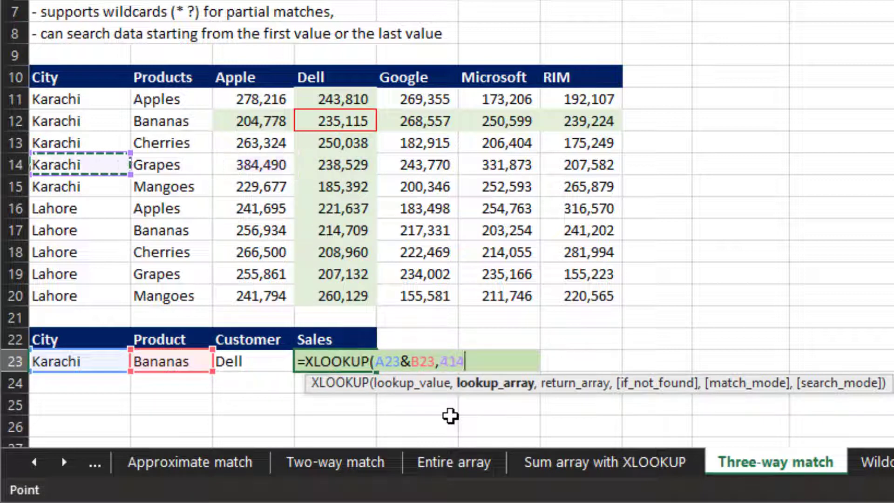
pyautogui.press('Up')
pyautogui.press('Up')
pyautogui.press('Up')
pyautogui.hotkey('ctrl', 'shift', 'Down')
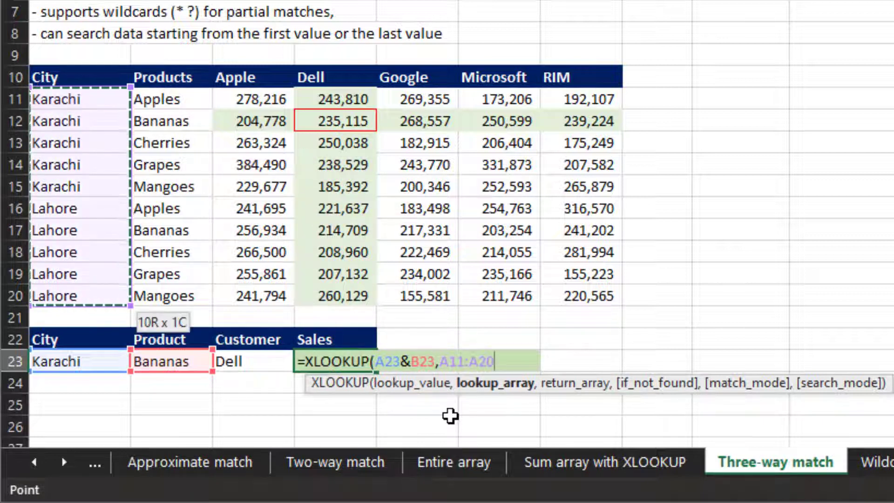
# - Complete the lookup array of the XLOOKUP formula in D23 as $A$11:$A$20&$B$11:$B$20, joining the City and Products columns
pyautogui.press('F4')
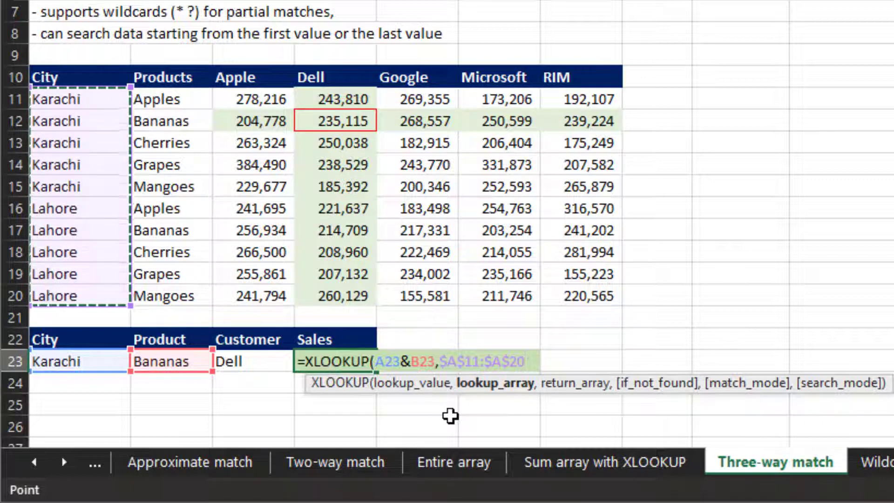
pyautogui.write('&')
pyautogui.press('Left')
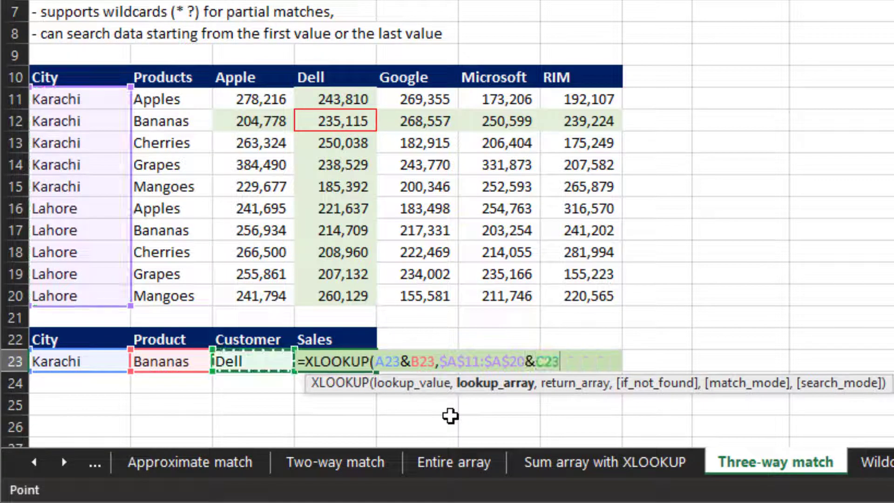
pyautogui.press('Left')
pyautogui.press('Up')
pyautogui.press('Up')
pyautogui.press('Up')
pyautogui.hotkey('shift', 'Up')
pyautogui.hotkey('shift', 'Up')
pyautogui.hotkey('shift', 'Up')
pyautogui.hotkey('shift', 'Up')
pyautogui.hotkey('shift', 'Up')
pyautogui.hotkey('shift', 'Up')
pyautogui.hotkey('shift', 'Up')
pyautogui.hotkey('shift', 'Up')
pyautogui.hotkey('shift', 'Up')
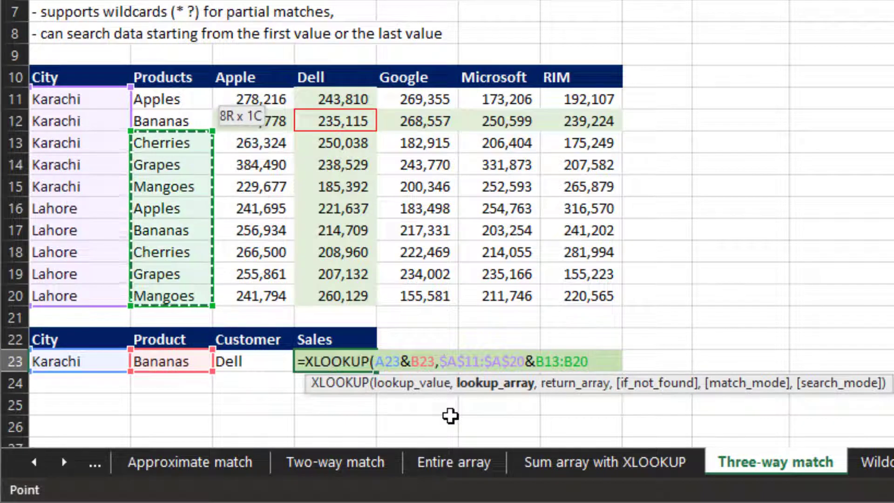
pyautogui.press('F4')
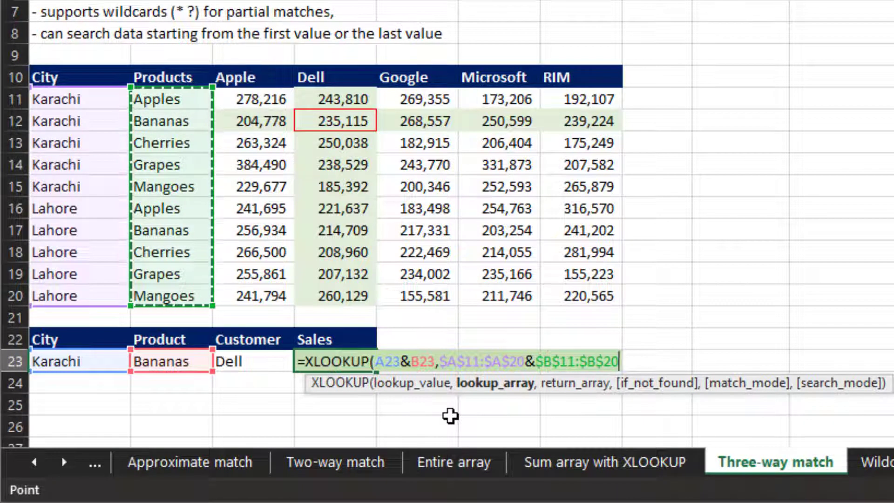
# - Begin a nested XLOOKUP as the return array, with the customer cell C23 as its lookup value
pyautogui.write(',')
pyautogui.press('Up')
pyautogui.press('Up')
pyautogui.press('Up')
pyautogui.press('Up')
pyautogui.press('BackSpace')
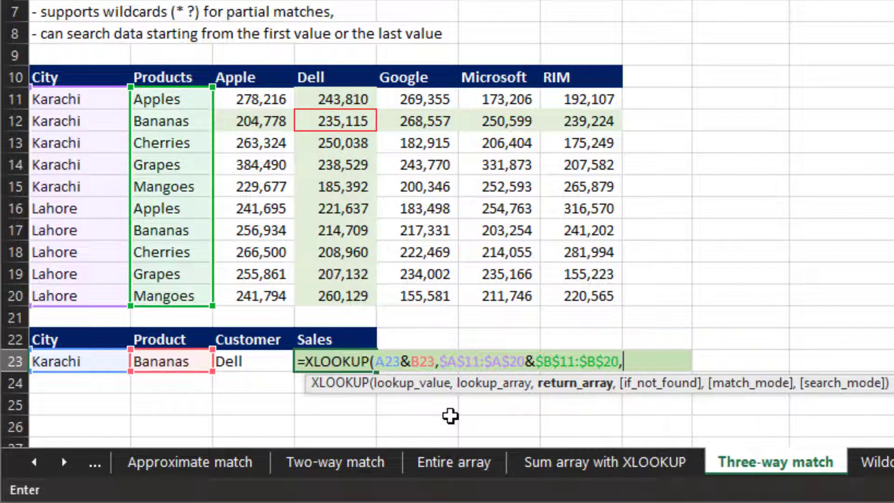
pyautogui.write('xl')
pyautogui.press('Tab')
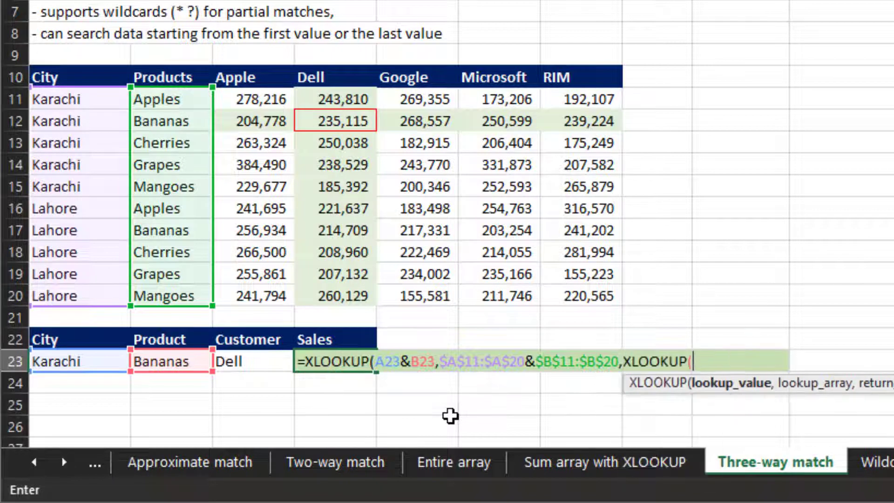
pyautogui.press('Left')
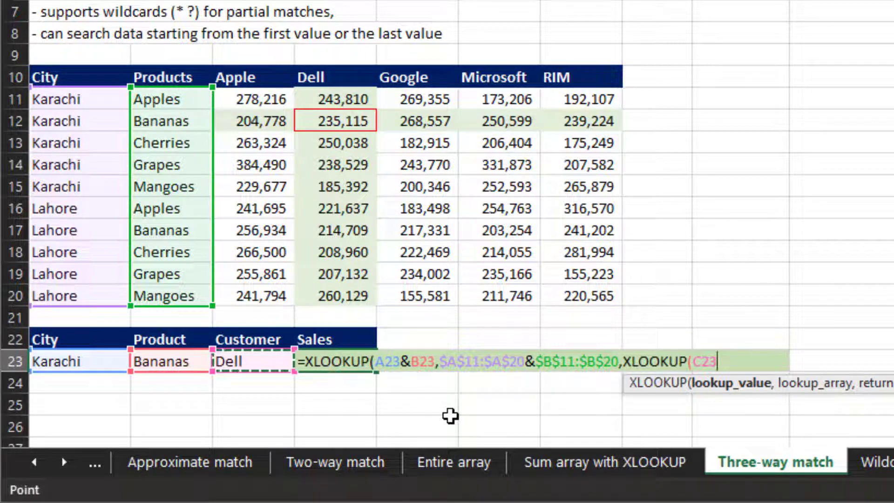
# - Set the nested XLOOKUP's lookup array to the company headers as the absolute range $C$10:$G$10
pyautogui.write(',')
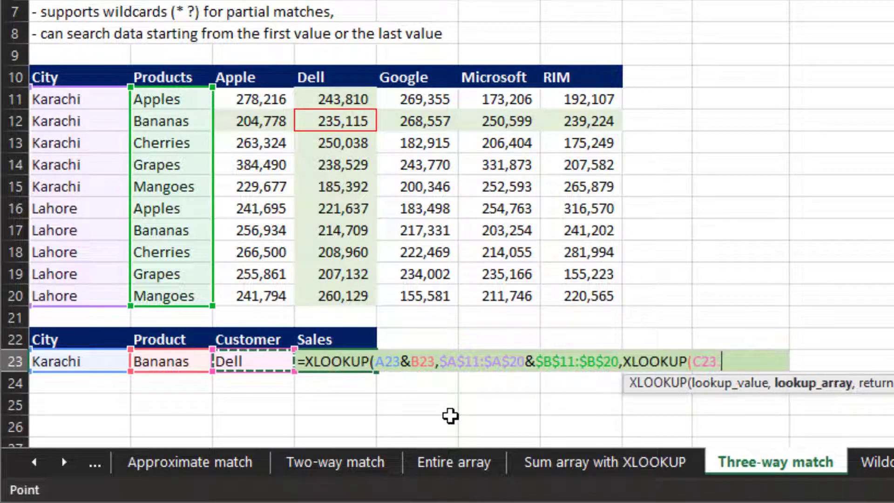
pyautogui.press('Up')
pyautogui.press('Up')
pyautogui.press('Up')
pyautogui.press('Up')
pyautogui.press('Up')
pyautogui.press('Up')
pyautogui.press('Up')
pyautogui.press('Up')
pyautogui.press('Up')
pyautogui.press('Up')
pyautogui.press('Up')
pyautogui.press('Up')
pyautogui.press('Up')
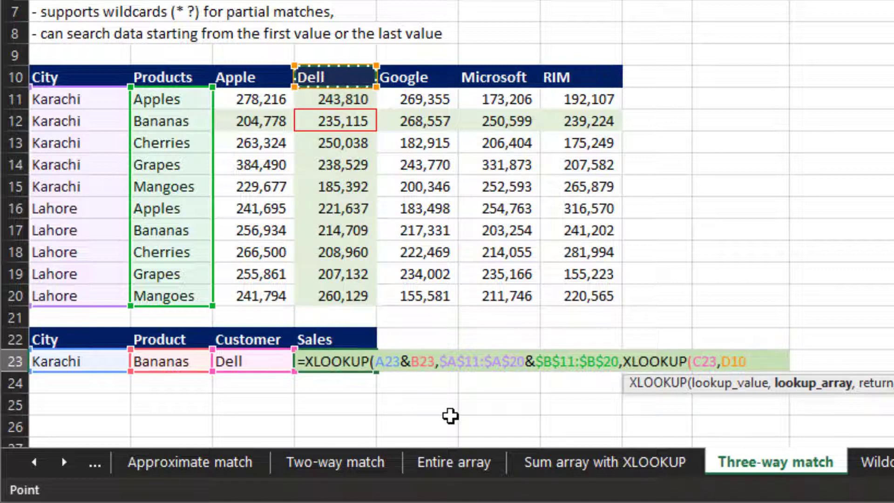
pyautogui.press('Left')
pyautogui.hotkey('ctrl', 'shift', 'Right')
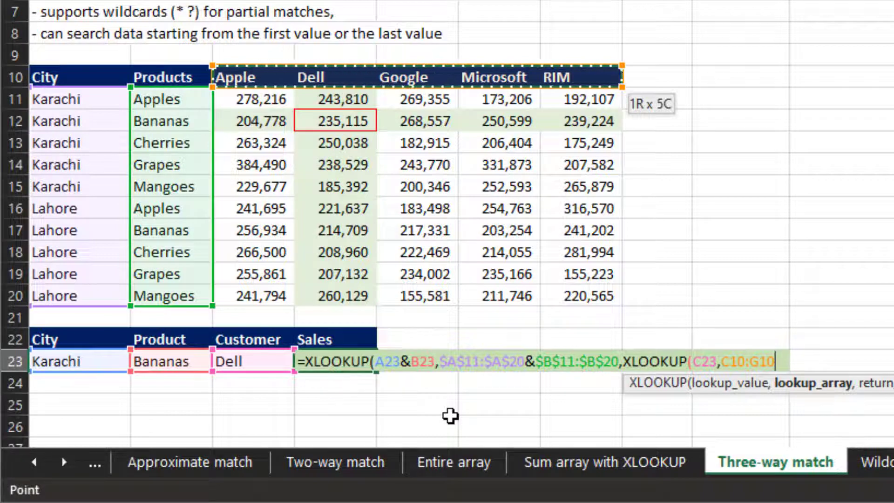
pyautogui.press('F4')
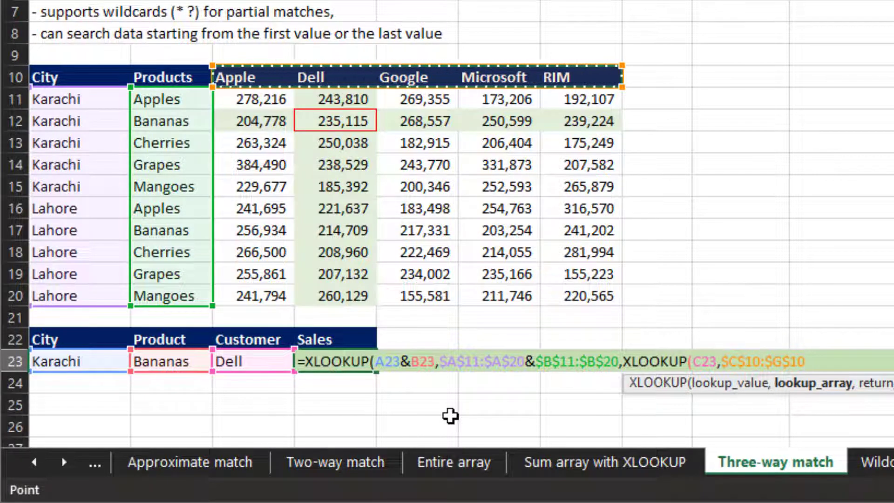
# - Set the nested XLOOKUP's return array to the absolute range $C$11:$G$20, close both functions and enter the formula
pyautogui.write(',')
pyautogui.press('Up')
pyautogui.press('Up')
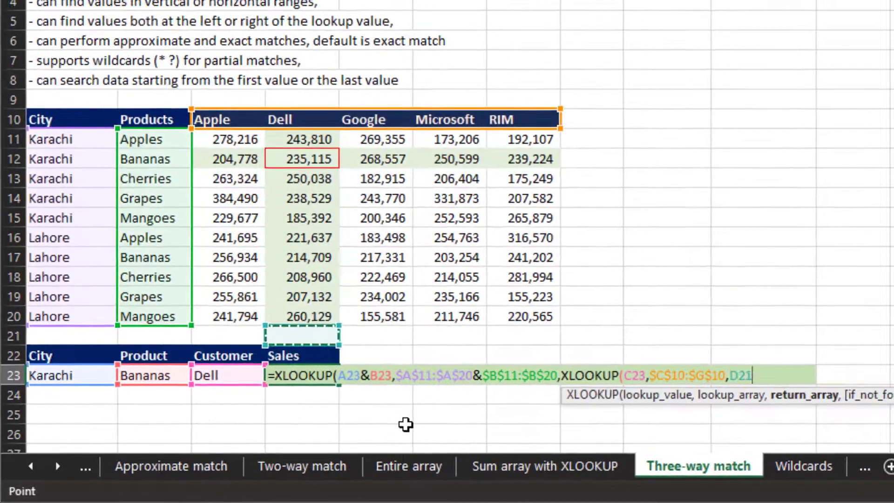
pyautogui.press('Up')
pyautogui.press('Up')
pyautogui.press('Up')
pyautogui.press('Up')
pyautogui.press('Up')
pyautogui.press('Up')
pyautogui.press('Up')
pyautogui.press('Up')
pyautogui.press('Up')
pyautogui.press('Up')
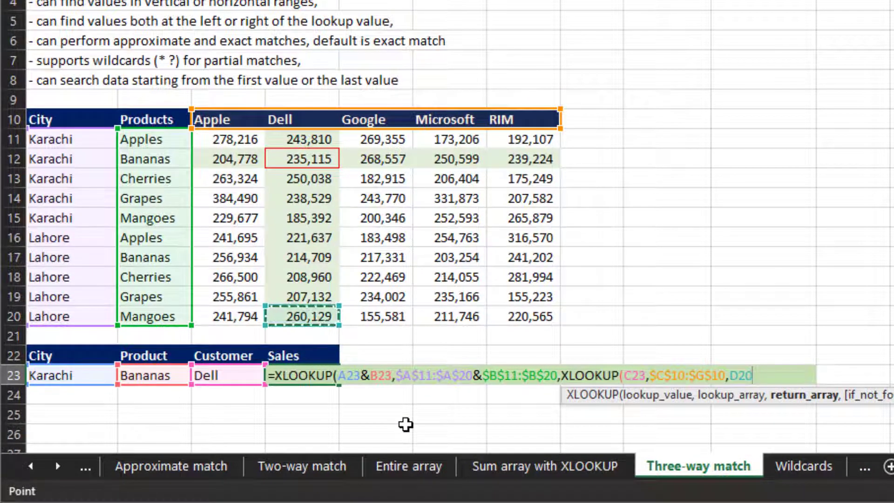
pyautogui.press('Left')
pyautogui.hotkey('ctrl', 'shift', 'Down')
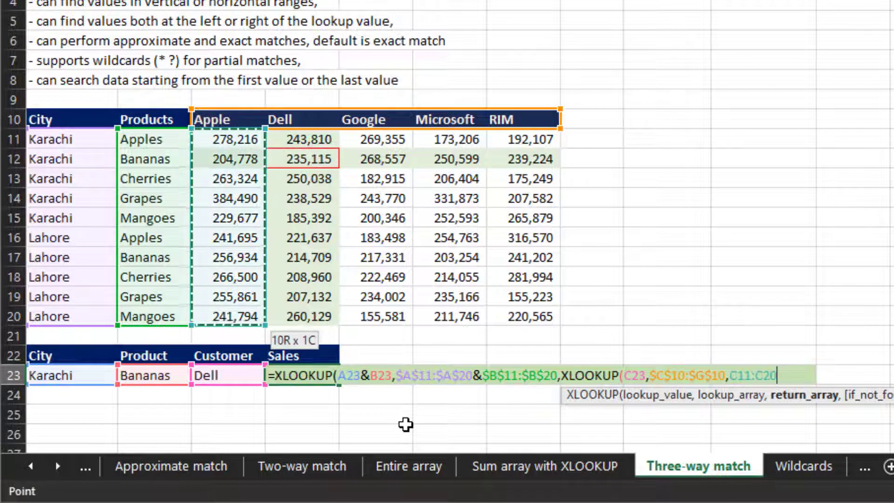
pyautogui.hotkey('ctrl', 'shift', 'Right')
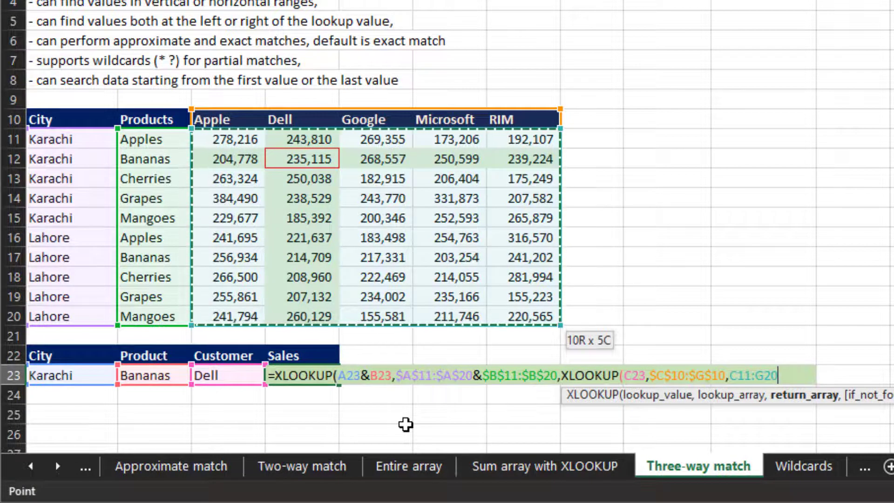
pyautogui.press('F4')
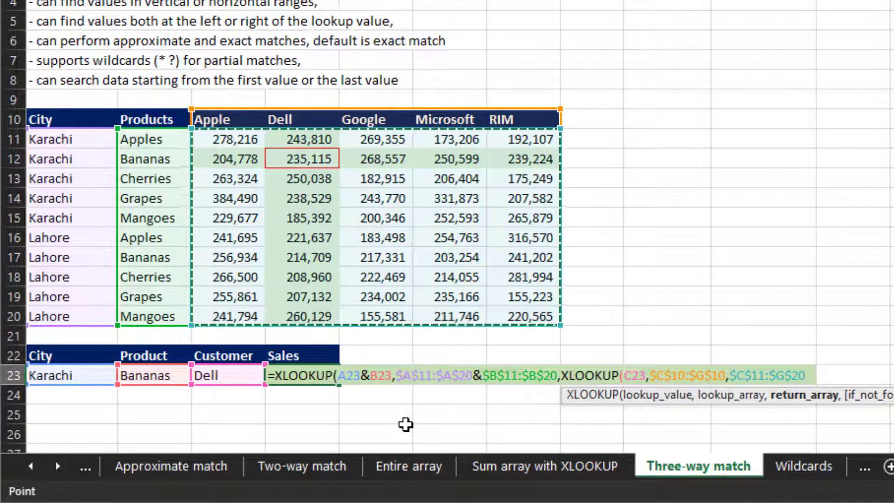
pyautogui.write(')')
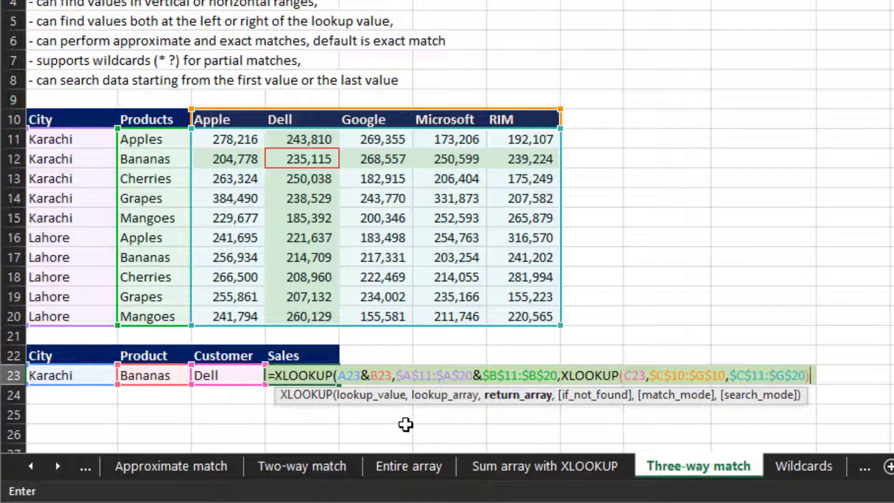
pyautogui.write(')')
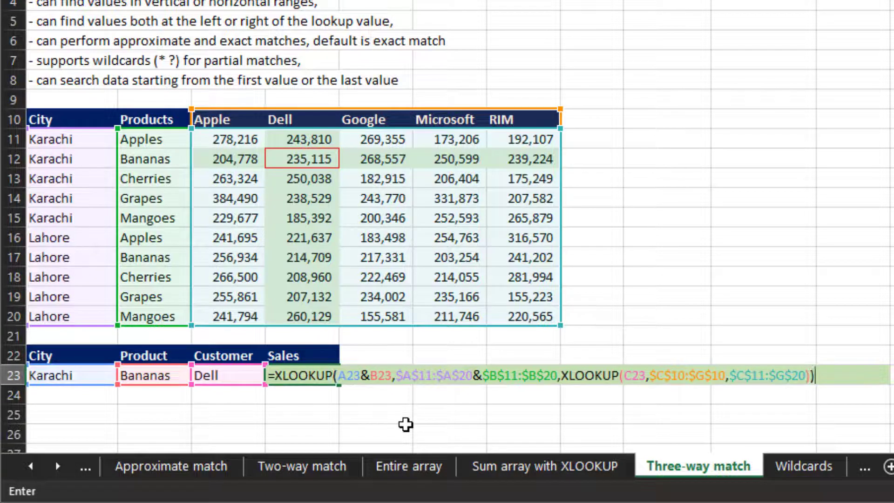
pyautogui.press('Return')
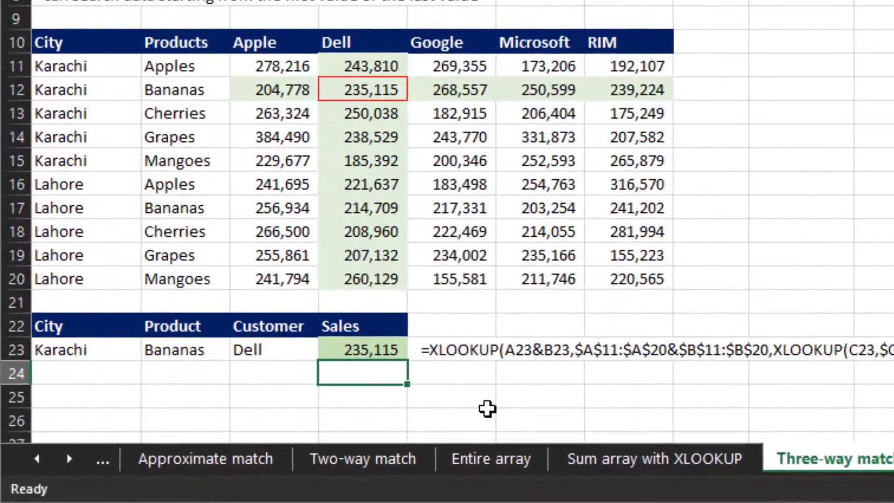
# - Set the Customer in C23 to Google and review the cell references of the Sales formula in D23
pyautogui.press('Up')
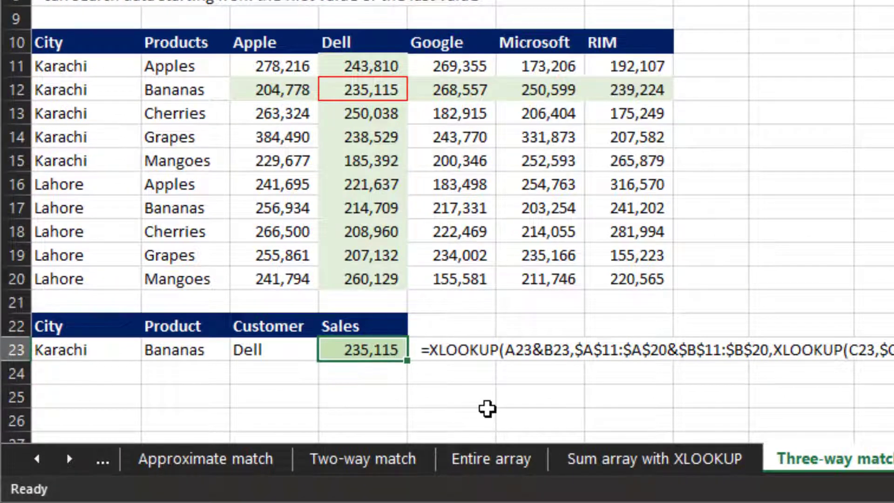
pyautogui.press('Left')
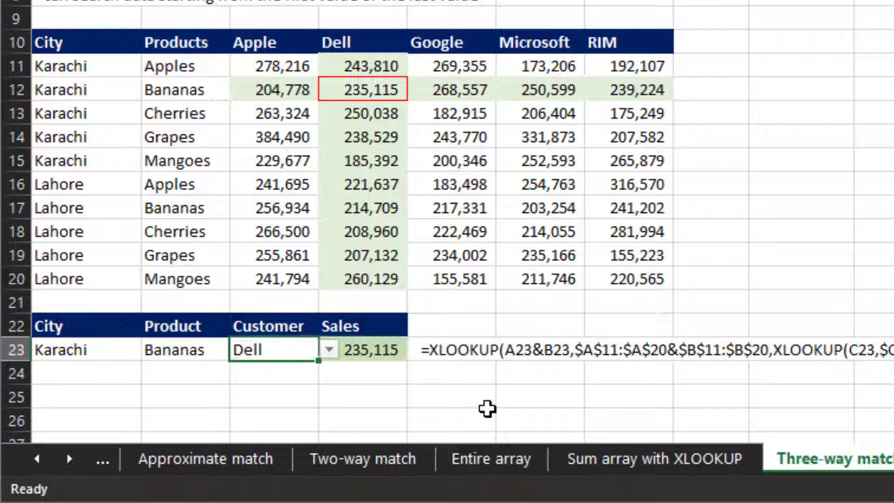
pyautogui.hotkey('alt', 'Down')
pyautogui.press('Down')
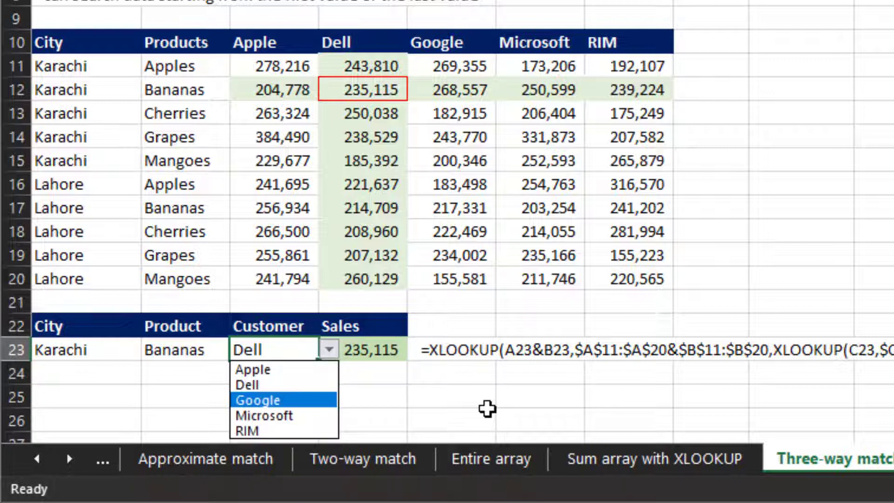
pyautogui.press('Return')
pyautogui.press('Right')
pyautogui.press('Down')
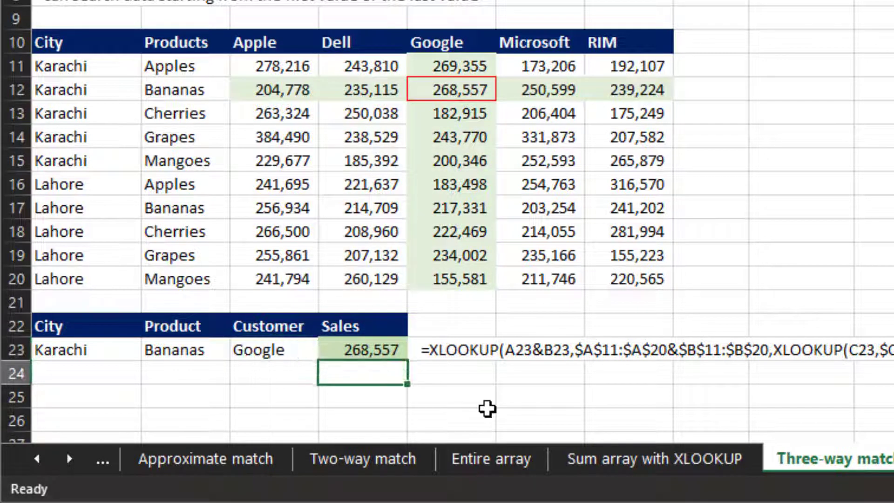
pyautogui.press('Up')
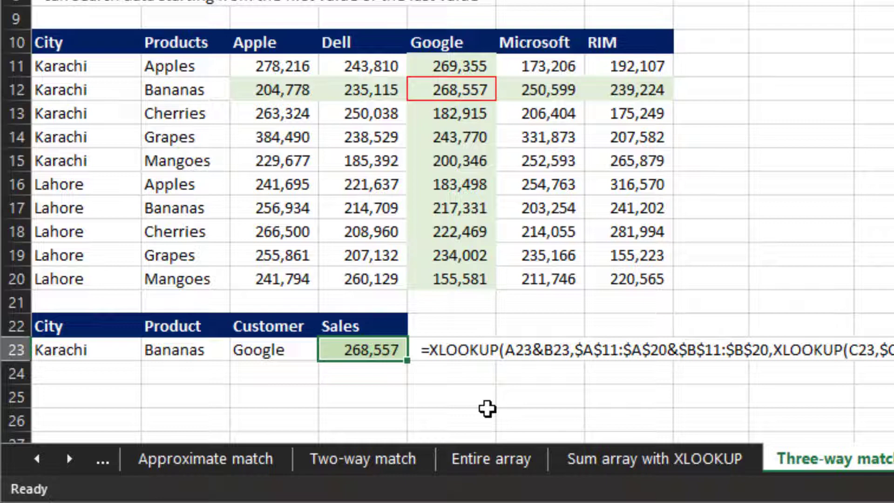
pyautogui.press('F2')
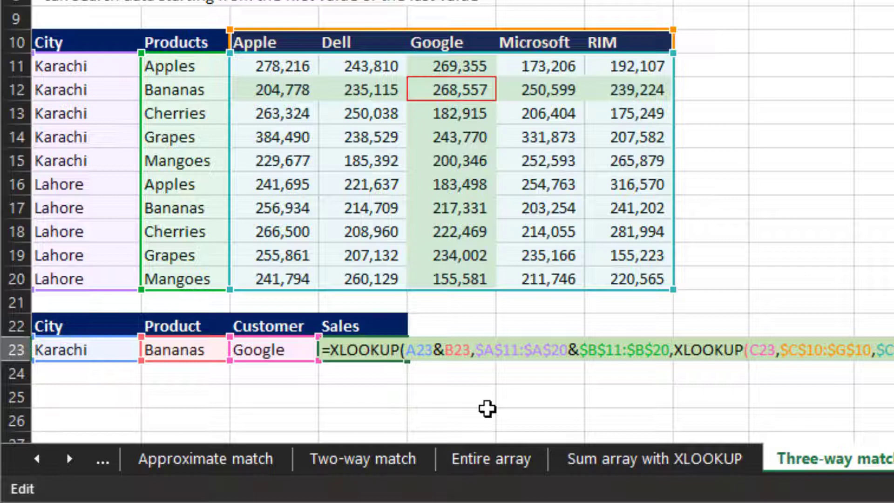
pyautogui.press('Escape')
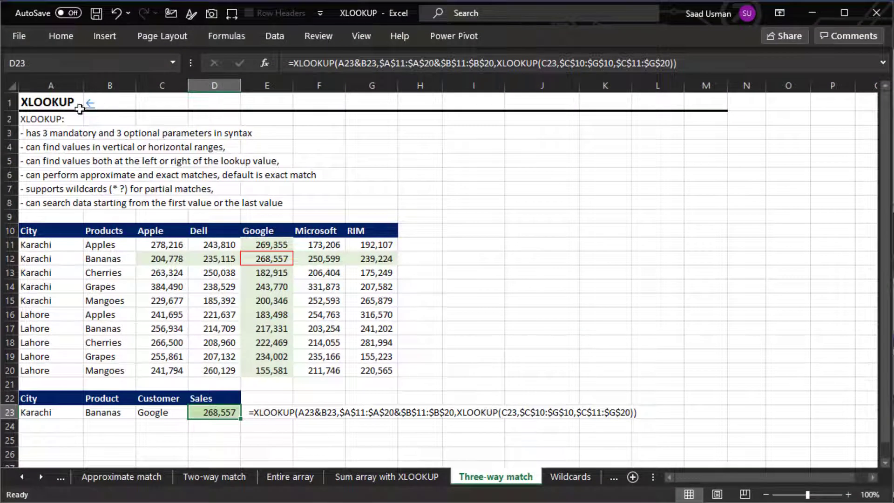
# - Go to the Wildcards in XLOOKUP example through the examples index and clear the subject results in H13:K15 of the incomplete-name table
pyautogui.click(90, 101)
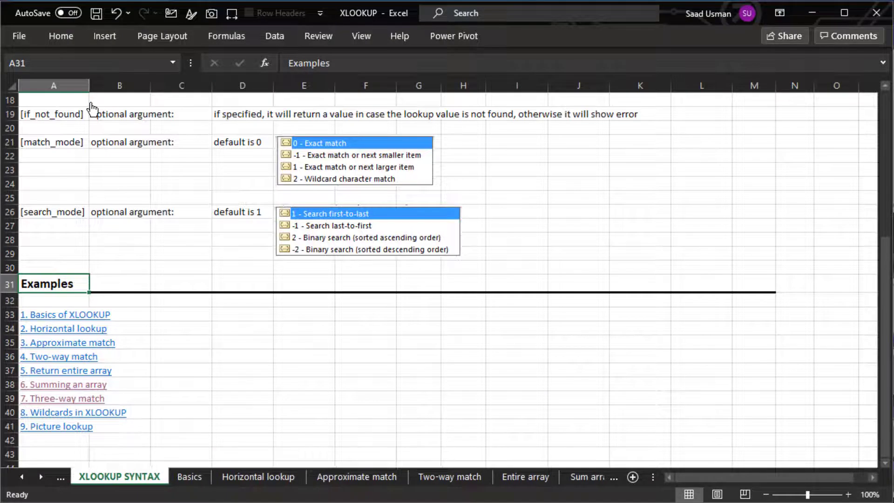
pyautogui.click(44, 414)
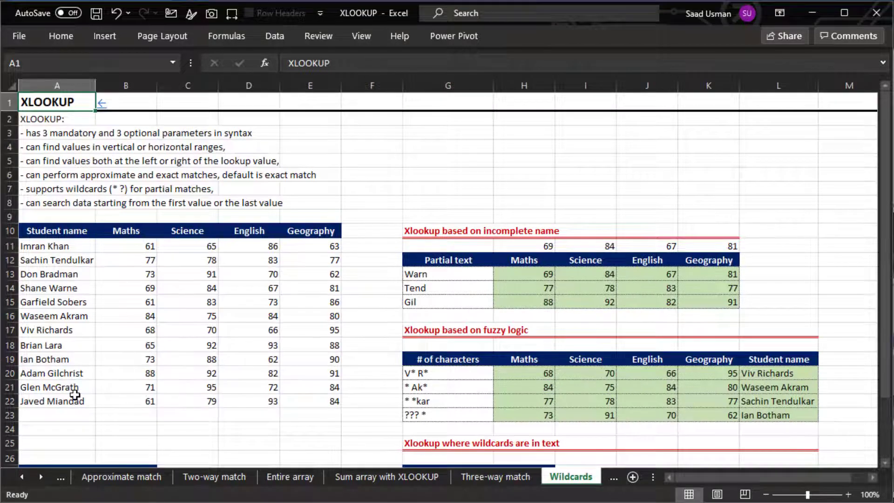
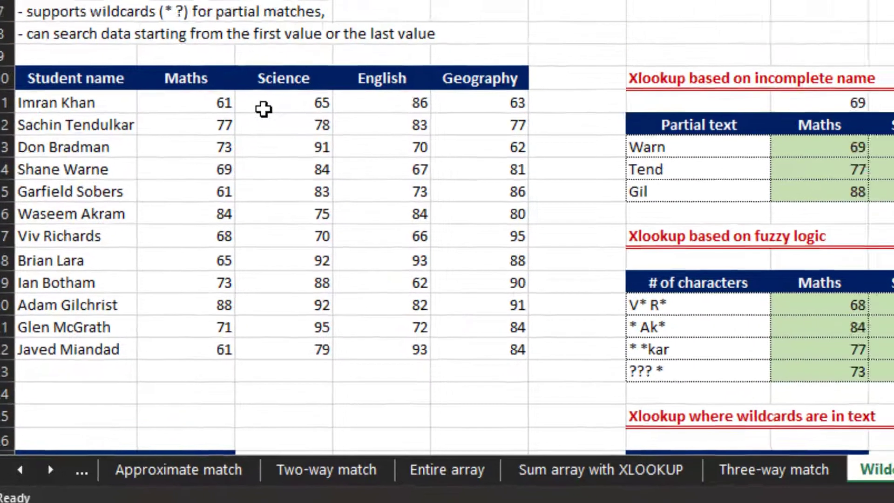
pyautogui.click(565, 266)
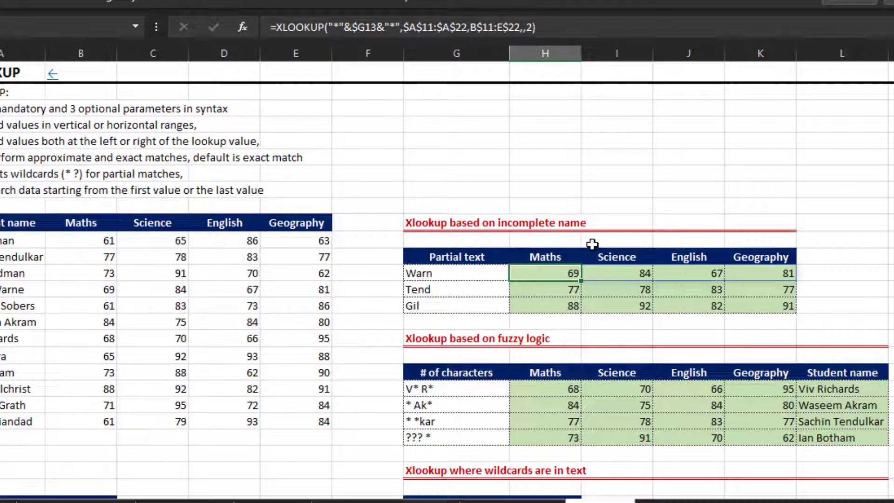
pyautogui.hotkey('shift', 'Down')
pyautogui.hotkey('shift', 'Down')
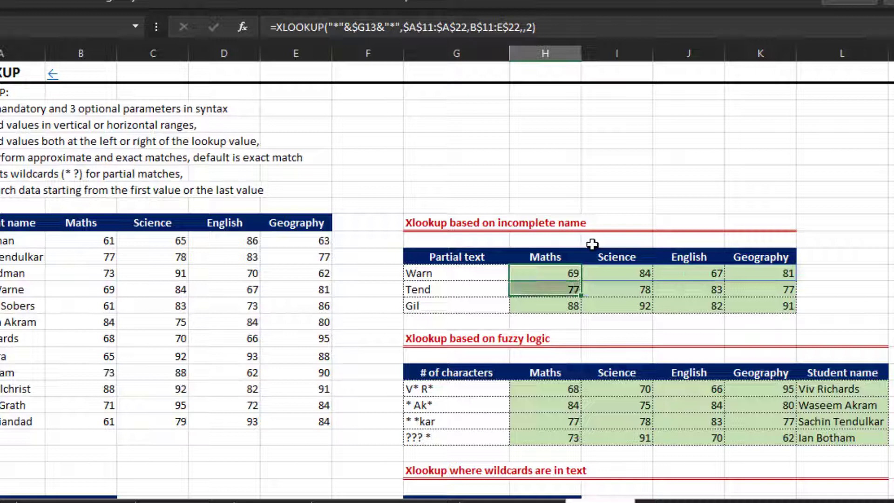
pyautogui.hotkey('shift', 'Right')
pyautogui.hotkey('shift', 'Right')
pyautogui.hotkey('shift', 'Right')
pyautogui.press('Delete')
pyautogui.press('Left')
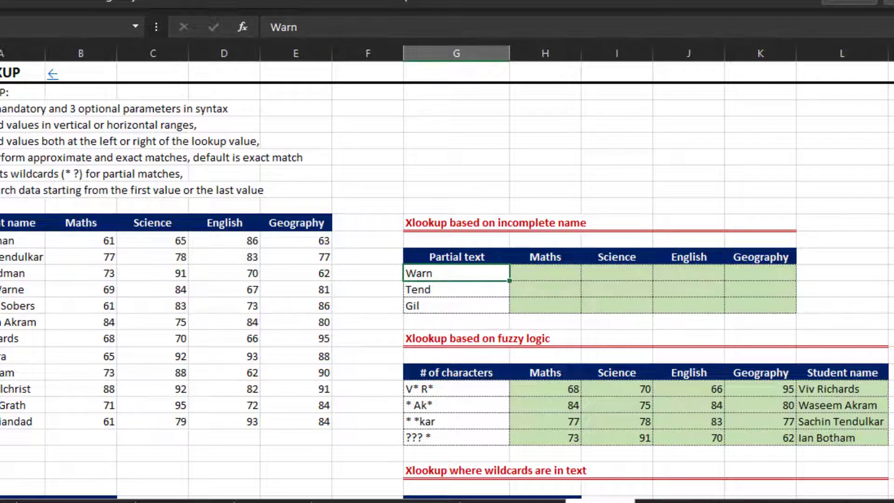
pyautogui.press('Right')
pyautogui.hotkey('shift', 'Right')
pyautogui.hotkey('shift', 'Right')
pyautogui.hotkey('shift', 'Right')
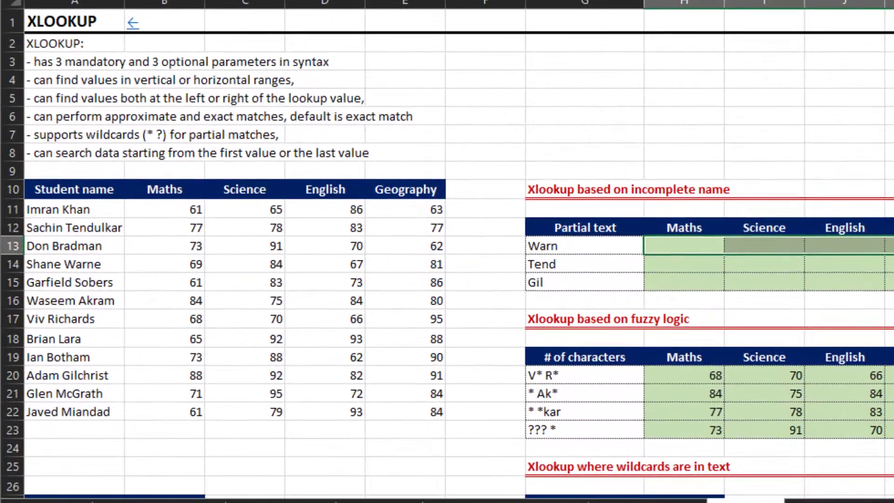
pyautogui.press('Left')
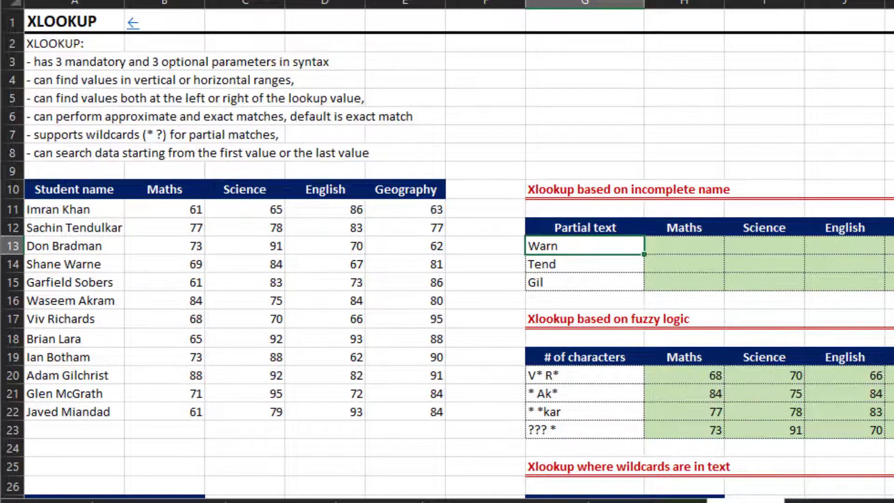
# - Start an XLOOKUP in H13 with the lookup value "*"&G13&"*" to match the partial text anywhere in a name
pyautogui.press('Right')
pyautogui.write('=')
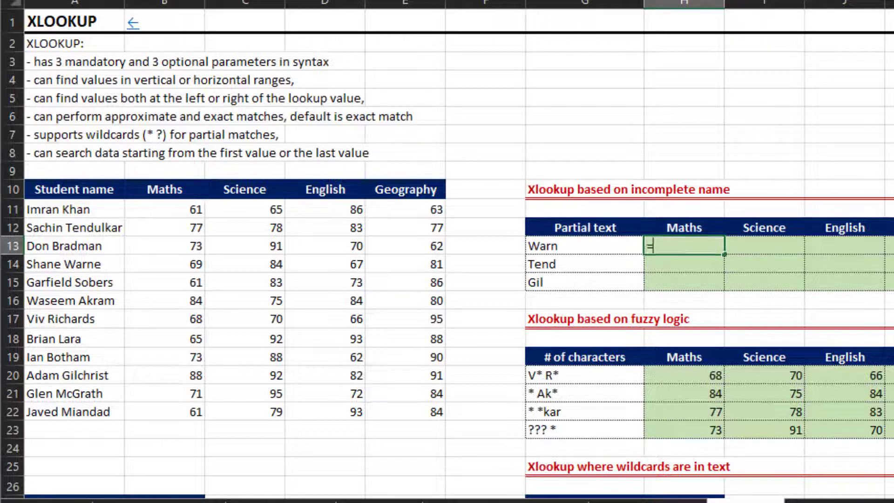
pyautogui.write('xl')
pyautogui.press('Tab')
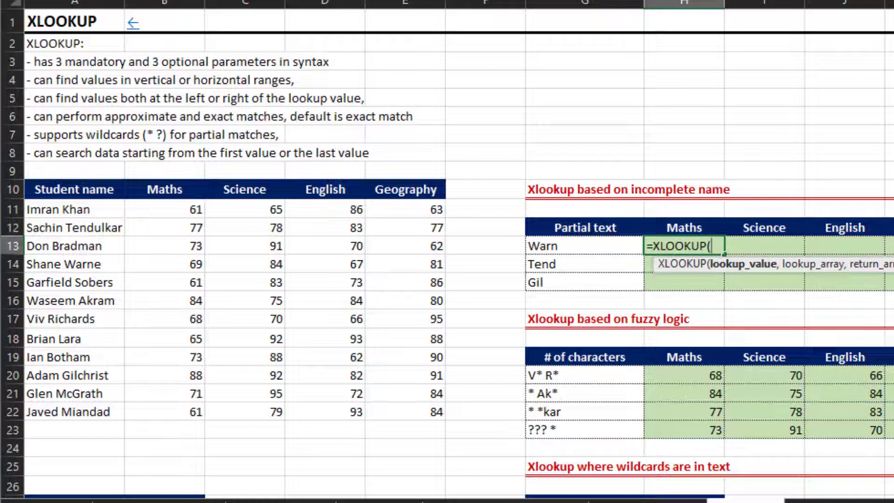
pyautogui.write('"*"&')
pyautogui.press('Left')
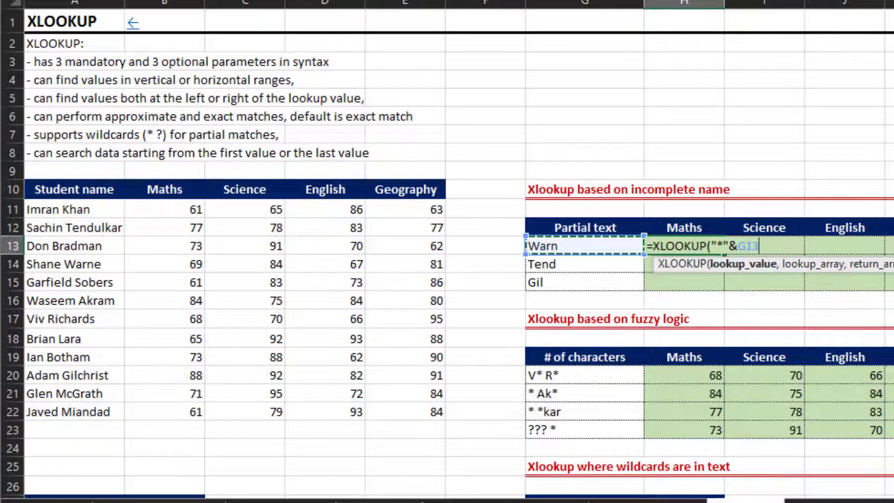
pyautogui.write('&')
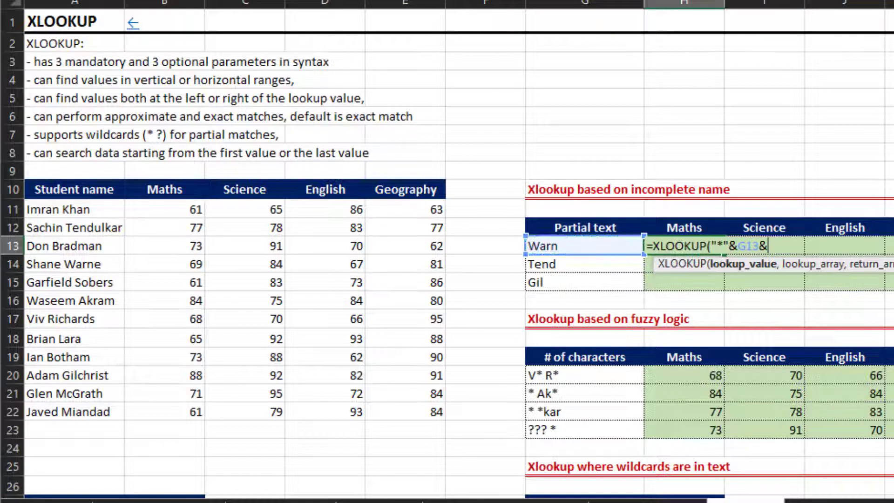
pyautogui.write('"*')
pyautogui.write('",')
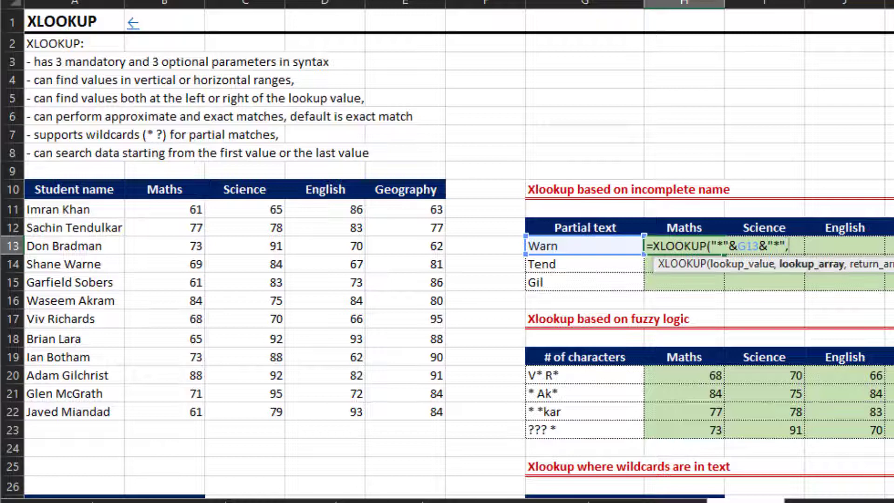
# - Set the H13 formula's lookup array to the student names as the absolute range $A$11:$A$22
pyautogui.press('Left')
pyautogui.press('Left')
pyautogui.press('Left')
pyautogui.press('Left')
pyautogui.press('Left')
pyautogui.press('Left')
pyautogui.press('Left')
pyautogui.press('Up')
pyautogui.press('Up')
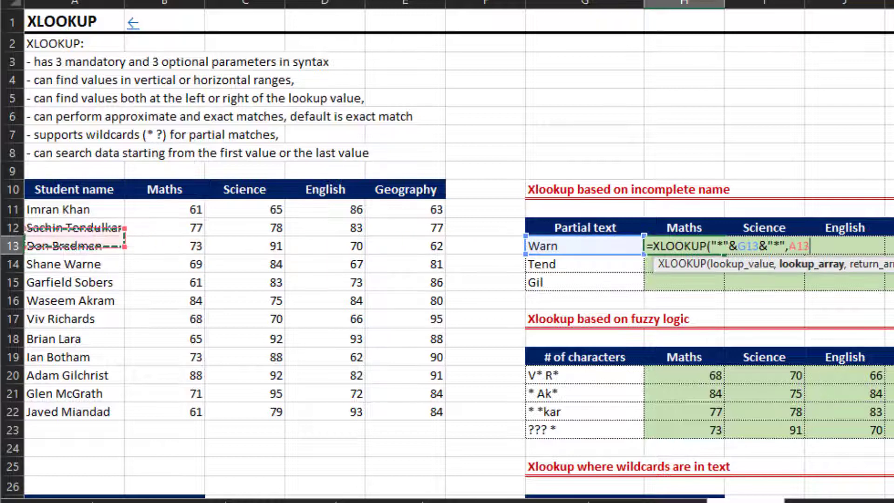
pyautogui.hotkey('ctrl', 'shift', 'Down')
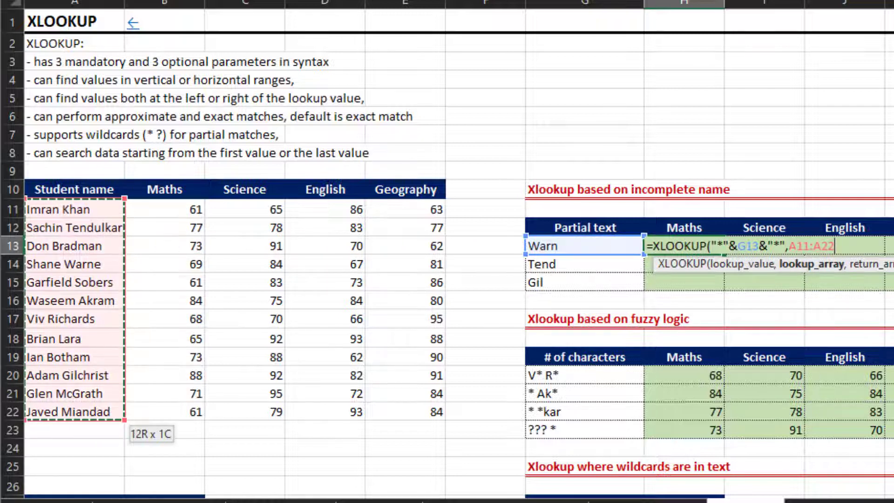
pyautogui.press('F4')
pyautogui.write(',')
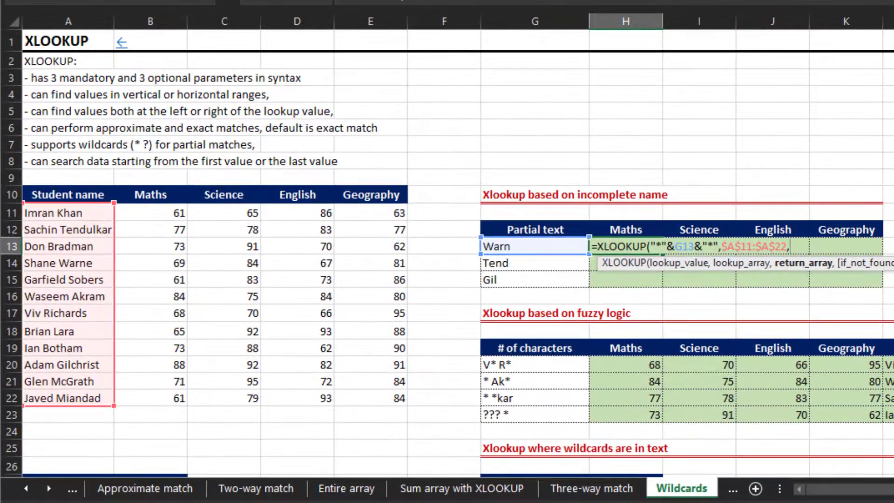
# - Set the H13 formula's return array to all four subjects' marks as the absolute range $B$11:$E$22
pyautogui.press('Left')
pyautogui.press('Left')
pyautogui.press('Left')
pyautogui.press('Left')
pyautogui.press('Left')
pyautogui.press('Up')
pyautogui.press('Up')
pyautogui.hotkey('ctrl', 'shift', 'Down')
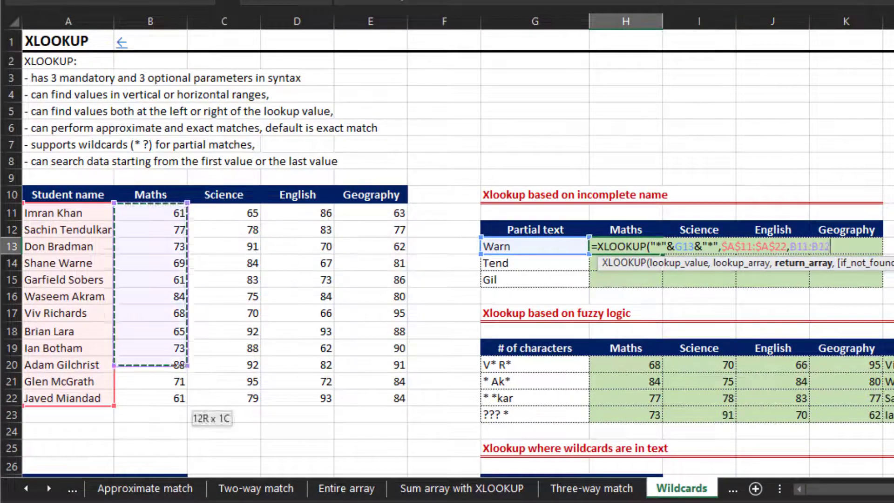
pyautogui.hotkey('ctrl', 'shift', 'Right')
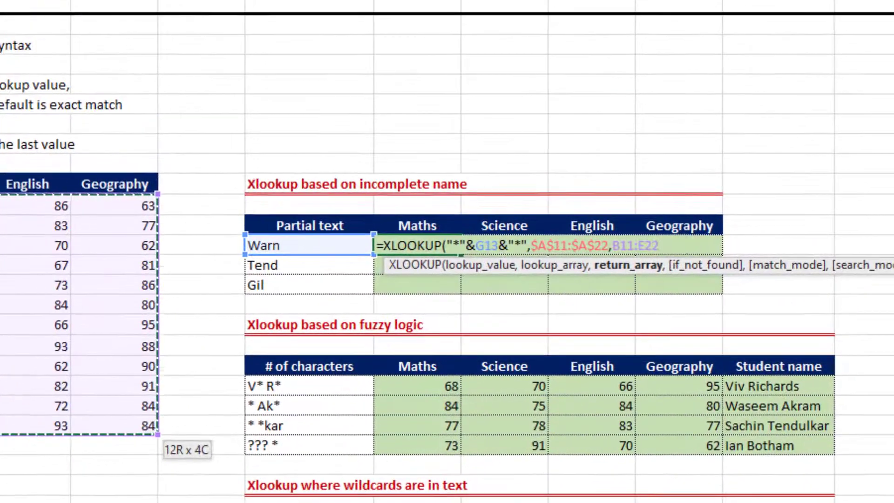
pyautogui.press('F4')
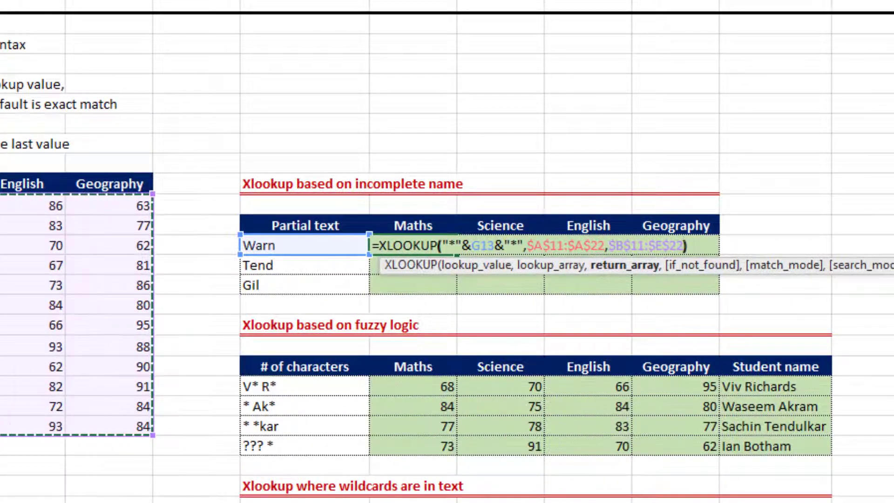
pyautogui.write(')')
pyautogui.press('BackSpace')
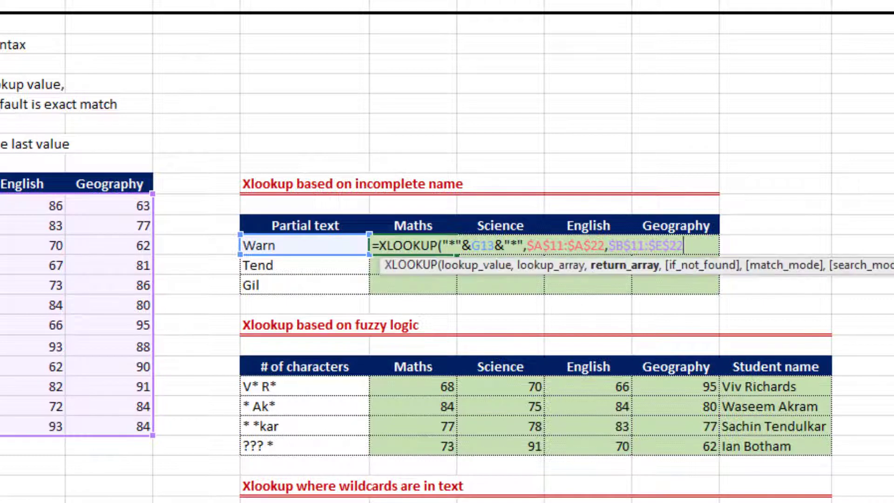
# - Leave the if_not_found argument empty, set match mode to 2 (Wildcard character match) and enter the H13 formula
pyautogui.write(',')
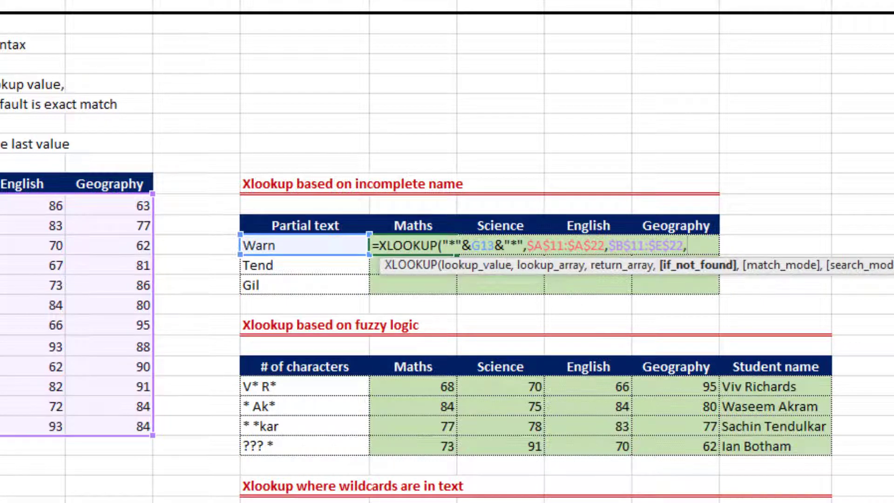
pyautogui.write(',')
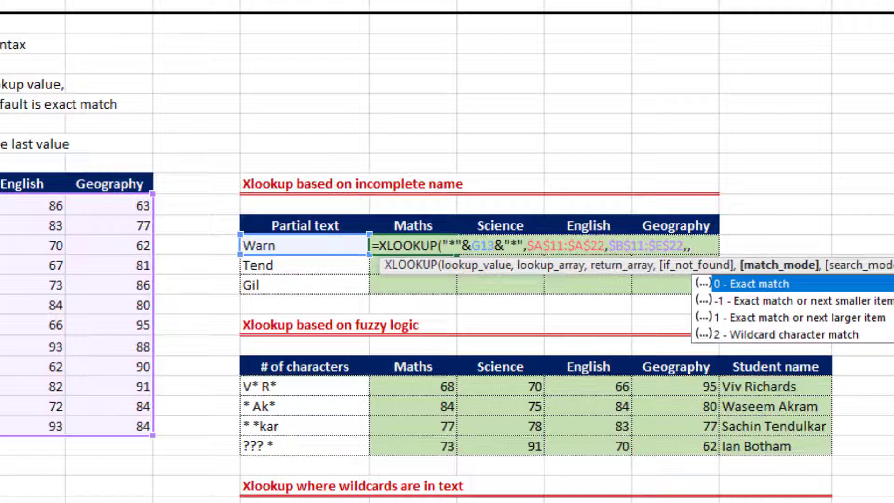
pyautogui.press('Down')
pyautogui.press('Down')
pyautogui.press('Down')
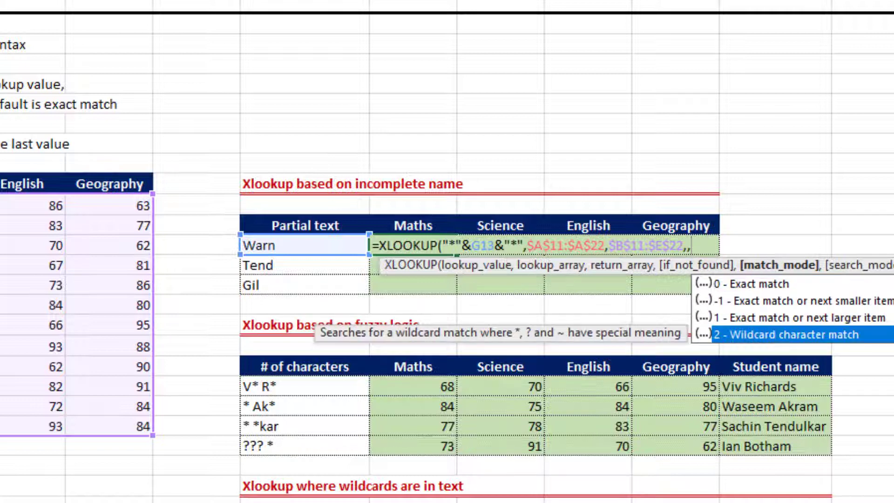
pyautogui.press('Tab')
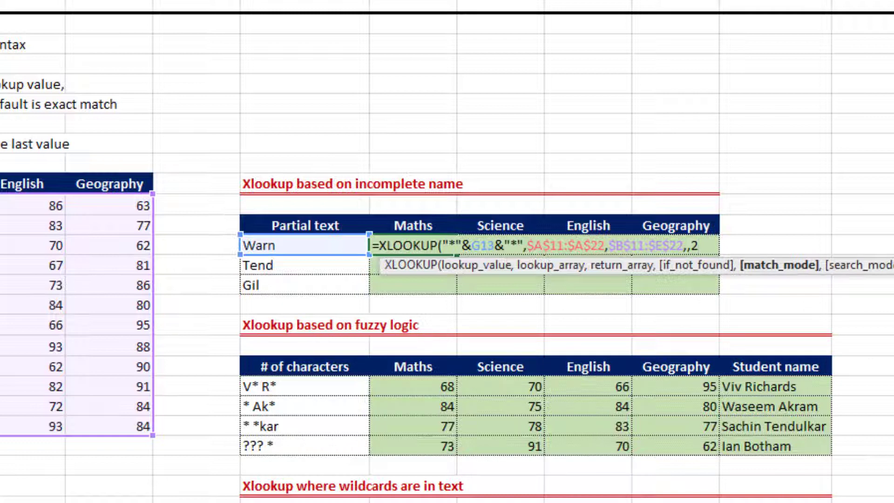
pyautogui.write(')')
pyautogui.press('Return')
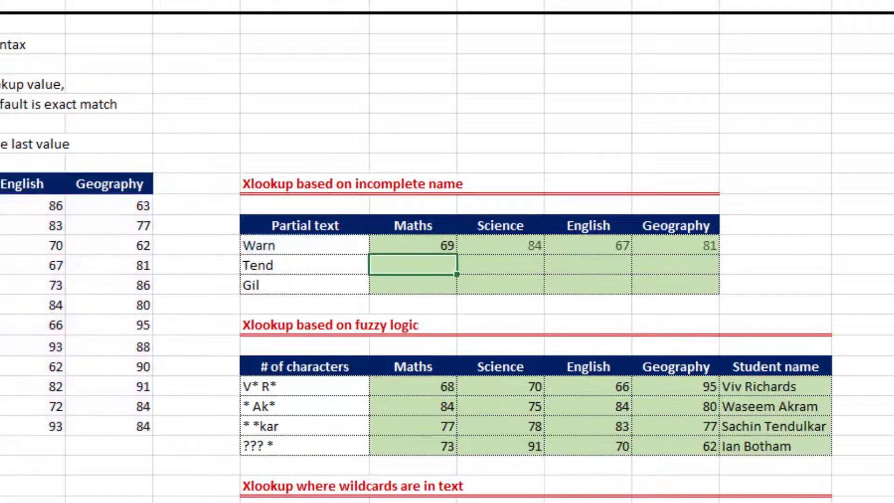
# - Compare the subject results returned for Warn with the source marks in B14:E14
pyautogui.press('Up')
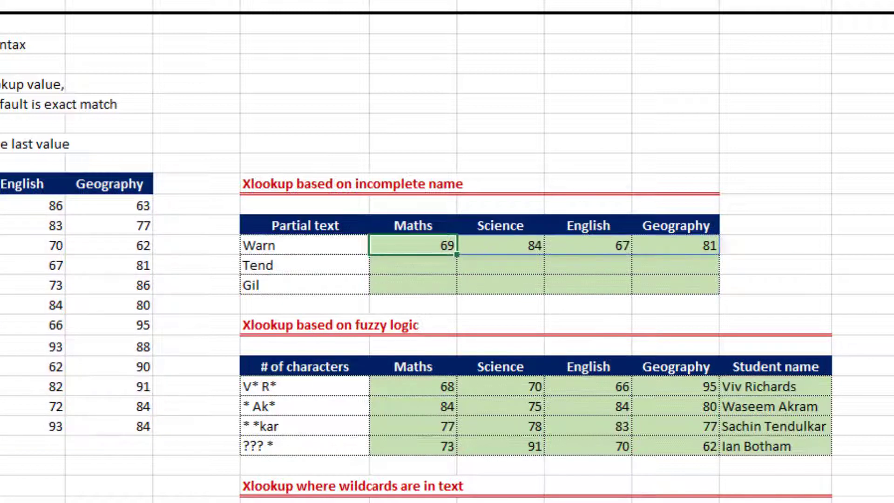
pyautogui.press('Right')
pyautogui.press('Right')
pyautogui.press('Right')
pyautogui.press('Left')
pyautogui.press('Left')
pyautogui.press('Left')
pyautogui.press('Left')
pyautogui.press('Left')
pyautogui.press('Left')
pyautogui.press('Left')
pyautogui.press('Left')
pyautogui.press('Left')
pyautogui.press('Left')
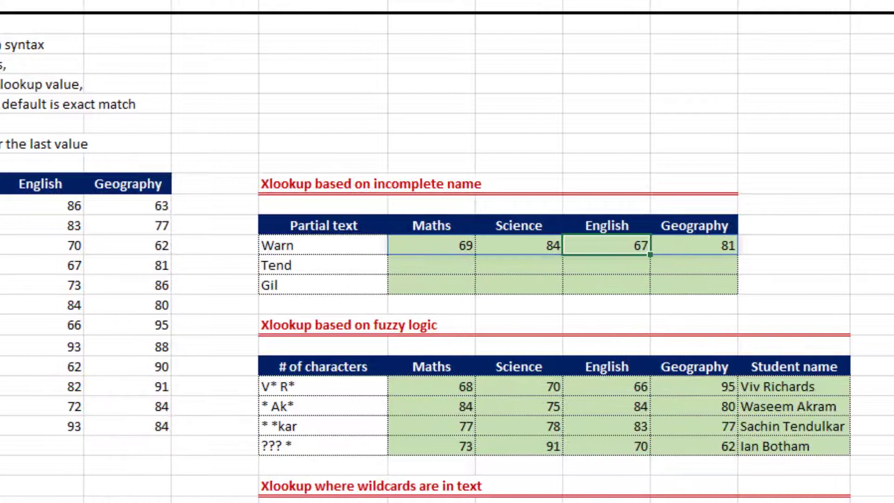
pyautogui.press('Down')
pyautogui.press('Right')
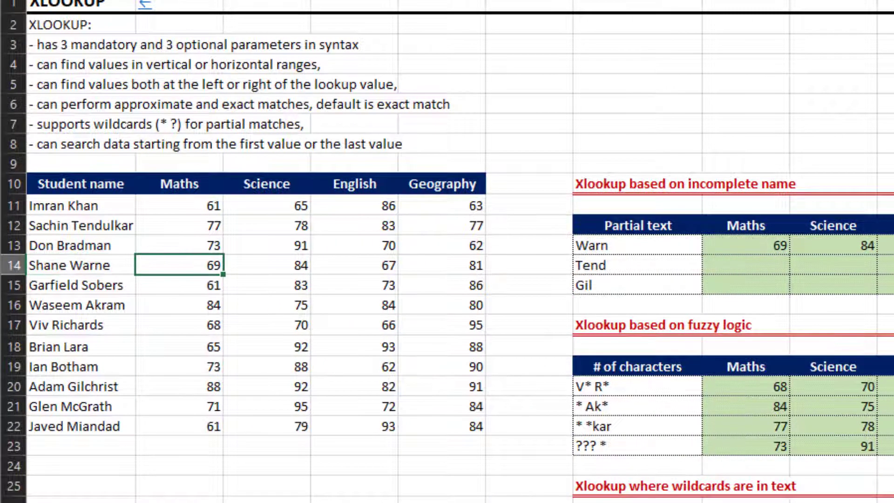
pyautogui.hotkey('shift', 'Right')
pyautogui.hotkey('shift', 'Right')
pyautogui.hotkey('shift', 'Right')
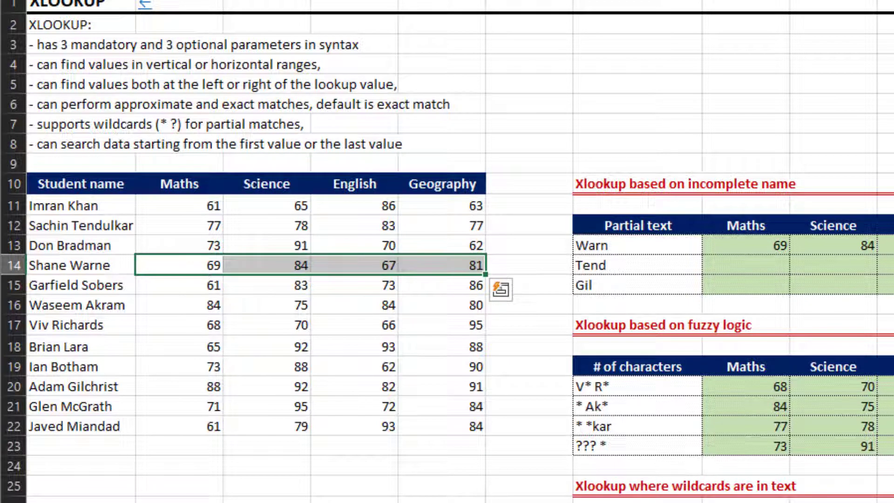
# - Fill the XLOOKUP formula from the Warn row down through H13:K15 for the remaining partial names
pyautogui.press('Right')
pyautogui.press('Right')
pyautogui.press('Right')
pyautogui.press('Up')
pyautogui.press('Right')
pyautogui.press('Right')
pyautogui.press('Right')
pyautogui.press('Right')
pyautogui.press('Right')
pyautogui.press('Right')
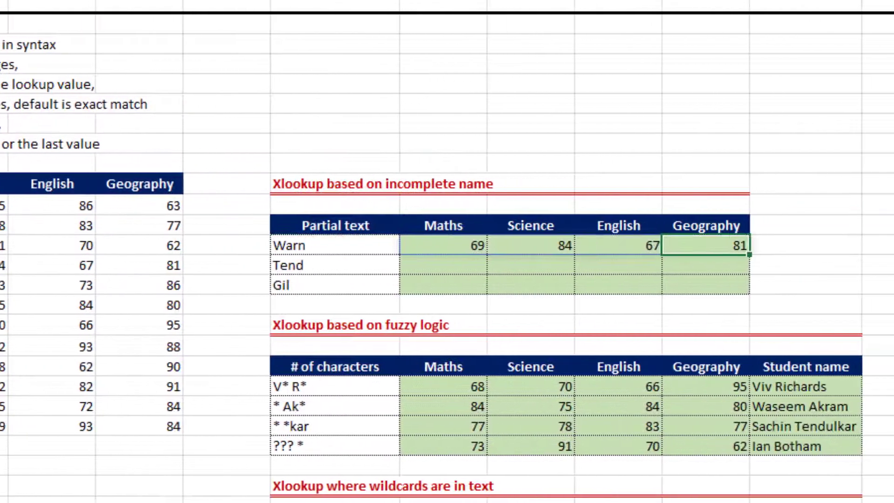
pyautogui.press('Left')
pyautogui.press('Left')
pyautogui.press('Left')
pyautogui.press('Left')
pyautogui.press('Right')
pyautogui.hotkey('shift', 'Right')
pyautogui.hotkey('shift', 'Right')
pyautogui.hotkey('shift', 'Right')
pyautogui.hotkey('shift', 'Down')
pyautogui.hotkey('shift', 'Down')
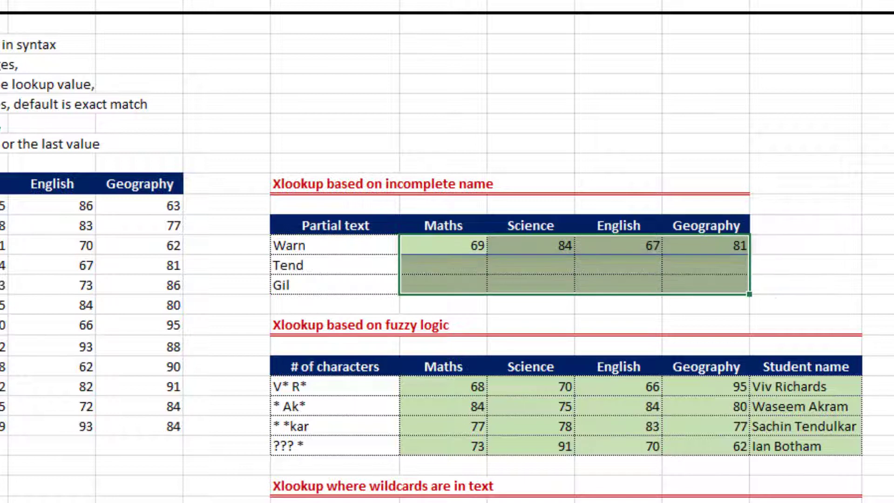
pyautogui.hotkey('ctrl', 'd')
# - Check the Gil row's formula in H15 and compare its results with the source marks in B20:E20
pyautogui.press('Down')
pyautogui.press('Down')
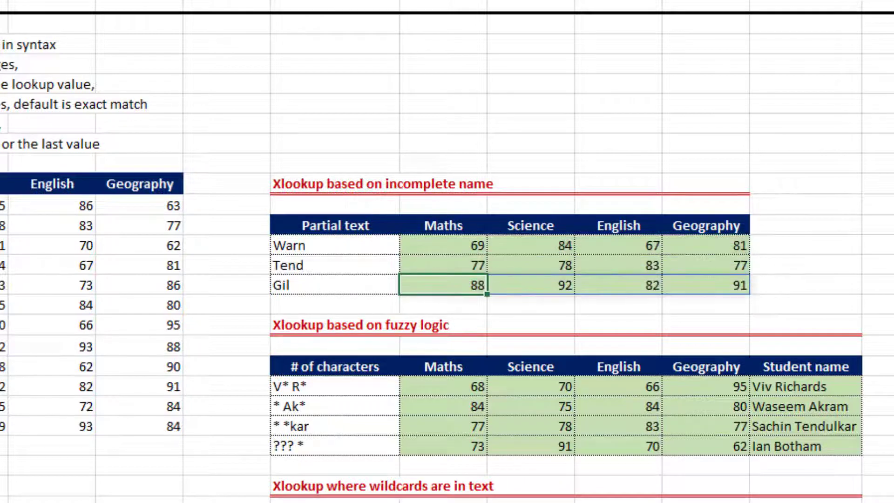
pyautogui.press('F2')
pyautogui.press('Escape')
pyautogui.press('Left')
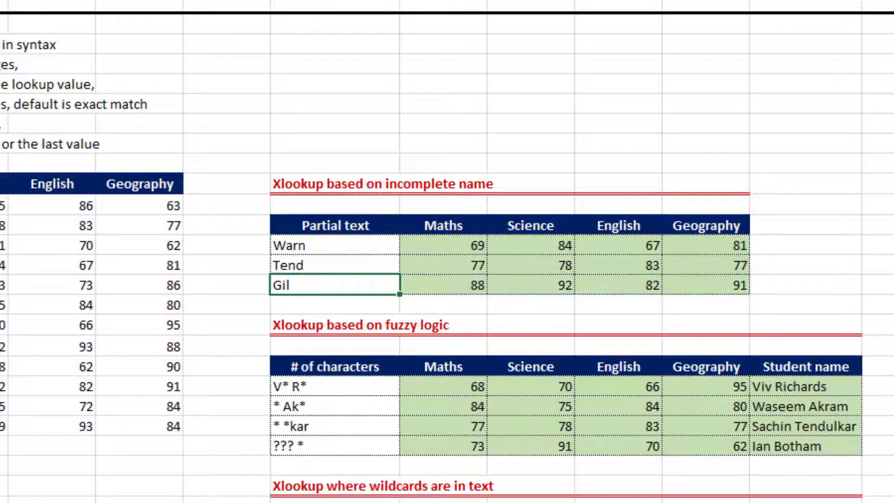
pyautogui.press('Home')
pyautogui.press('Down')
pyautogui.press('Down')
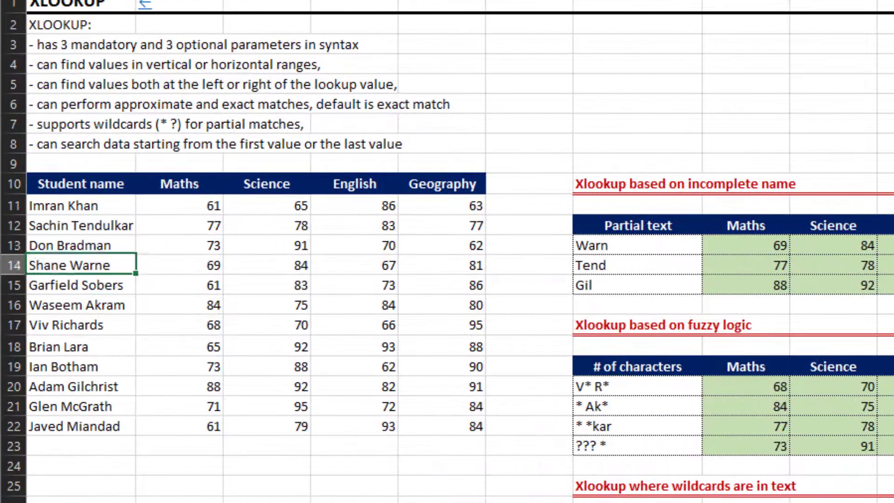
pyautogui.press('Down')
pyautogui.press('Down')
pyautogui.press('Down')
pyautogui.press('Down')
pyautogui.press('Down')
pyautogui.press('Right')
pyautogui.hotkey('ctrl', 'shift', 'Right')
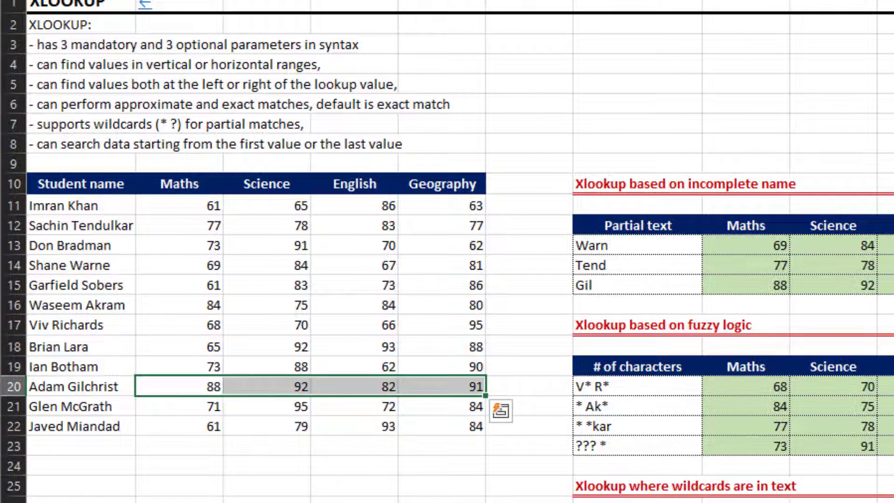
# - Clear the Maths formulas in H20:H23 of the fuzzy logic table
pyautogui.press('Right')
pyautogui.press('Right')
pyautogui.press('Right')
pyautogui.press('Right')
pyautogui.press('Right')
pyautogui.press('Right')
pyautogui.press('Right')
pyautogui.press('Right')
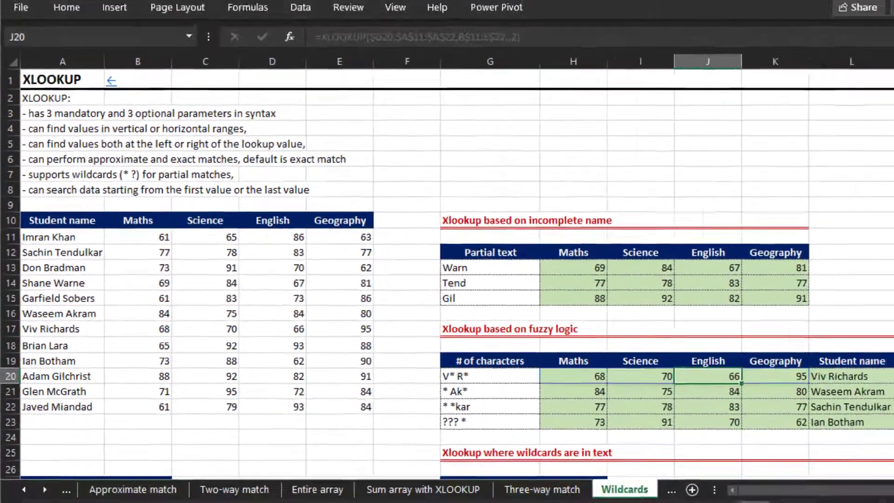
pyautogui.press('Left')
pyautogui.press('Left')
pyautogui.press('Up')
pyautogui.press('Up')
pyautogui.press('Up')
pyautogui.press('Up')
pyautogui.press('Down')
pyautogui.press('Down')
pyautogui.press('Down')
pyautogui.press('Down')
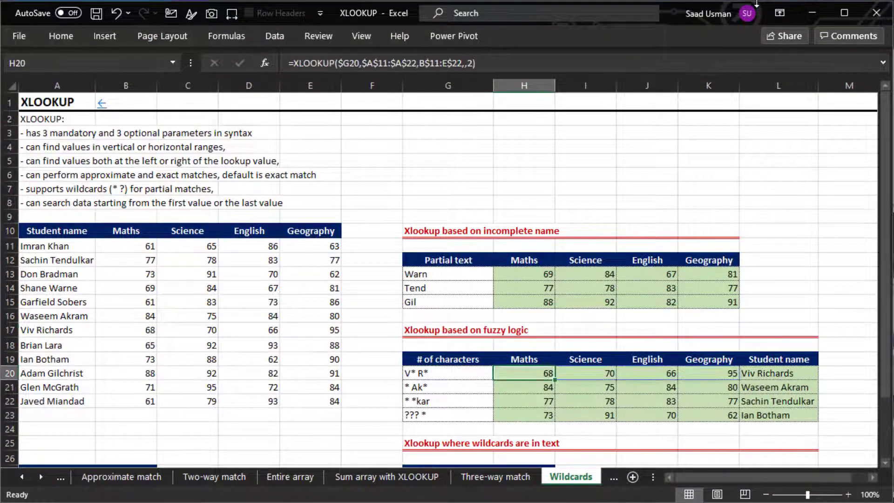
pyautogui.hotkey('shift', 'Down')
pyautogui.hotkey('shift', 'Down')
pyautogui.hotkey('shift', 'Down')
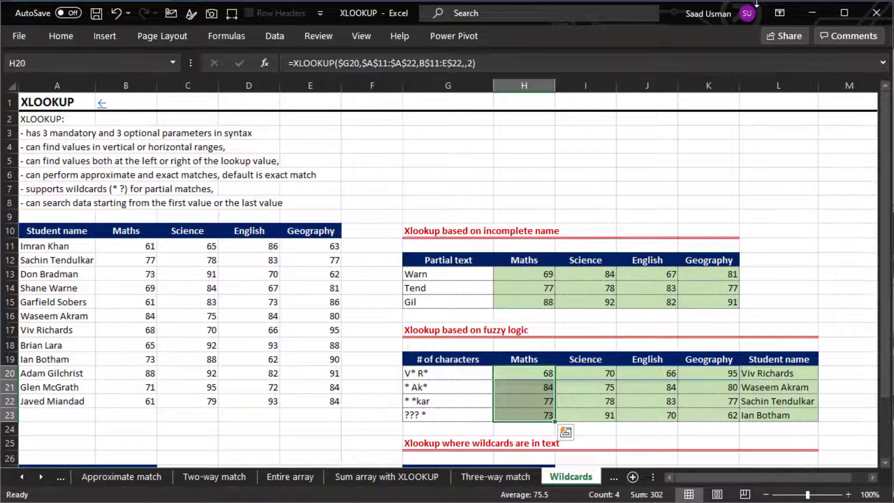
pyautogui.press('Delete')
pyautogui.press('Left')
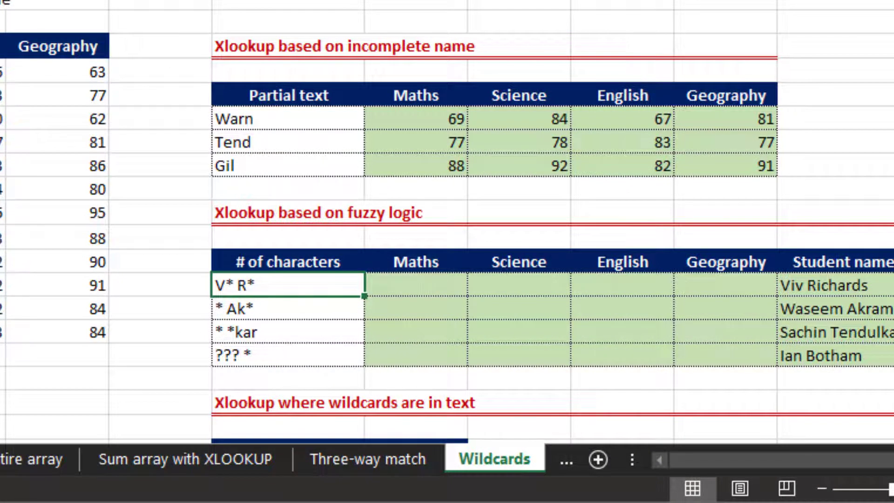
# - Start an XLOOKUP in H20 with the column-locked reference $G20 as its lookup value
pyautogui.press('Right')
pyautogui.write('=XLOOKUP(')
pyautogui.press('Left')
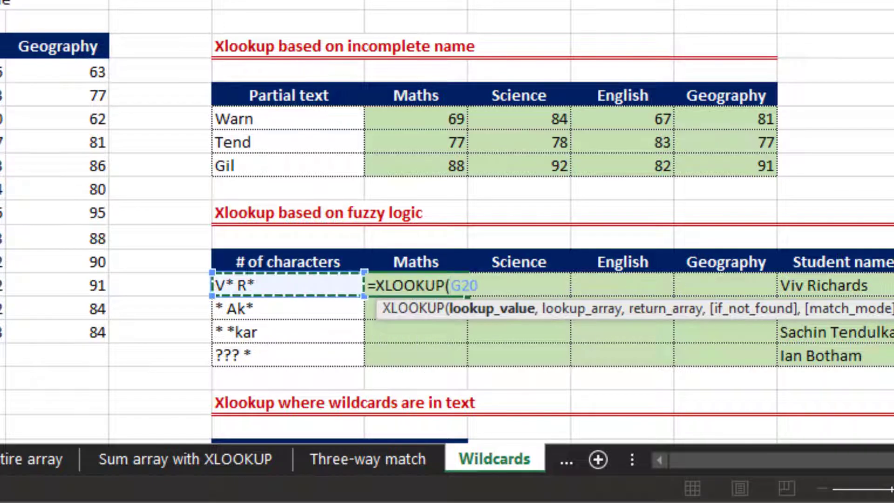
pyautogui.press('F4')
pyautogui.press('F4')
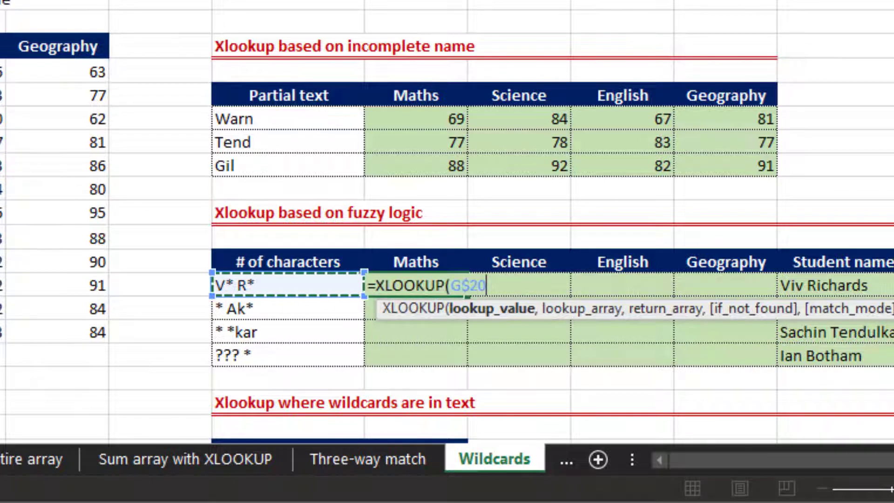
pyautogui.press('F4')
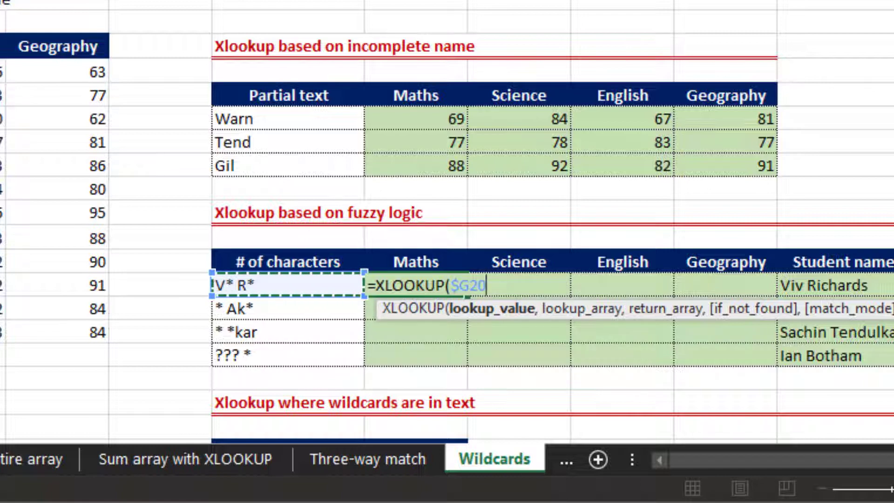
# - Set the lookup array of the H20 XLOOKUP to the student names in $A$11:$A$22 as an absolute reference
pyautogui.write(',')
pyautogui.press('Left')
pyautogui.press('Left')
pyautogui.press('Left')
pyautogui.press('Left')
pyautogui.press('Left')
pyautogui.press('Left')
pyautogui.press('Left')
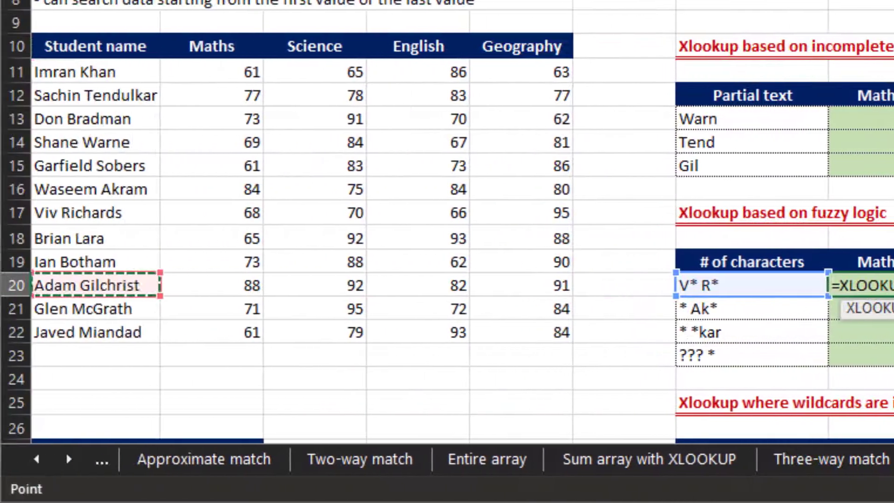
pyautogui.hotkey('ctrl', 'Up')
pyautogui.press('Down')
pyautogui.hotkey('ctrl', 'shift', 'Down')
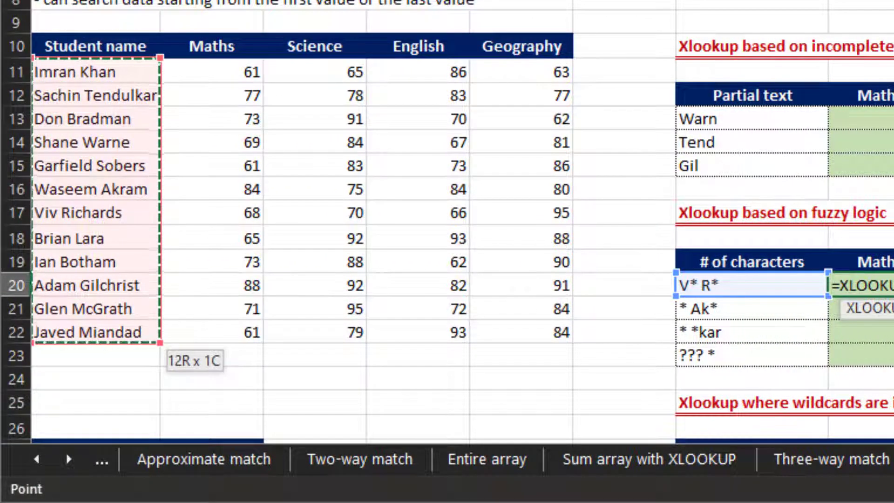
# - Set the return array of the H20 XLOOKUP to all four subjects' marks in $B$11:$E$22
pyautogui.write(',')
pyautogui.press('Left')
pyautogui.press('Left')
pyautogui.press('Left')
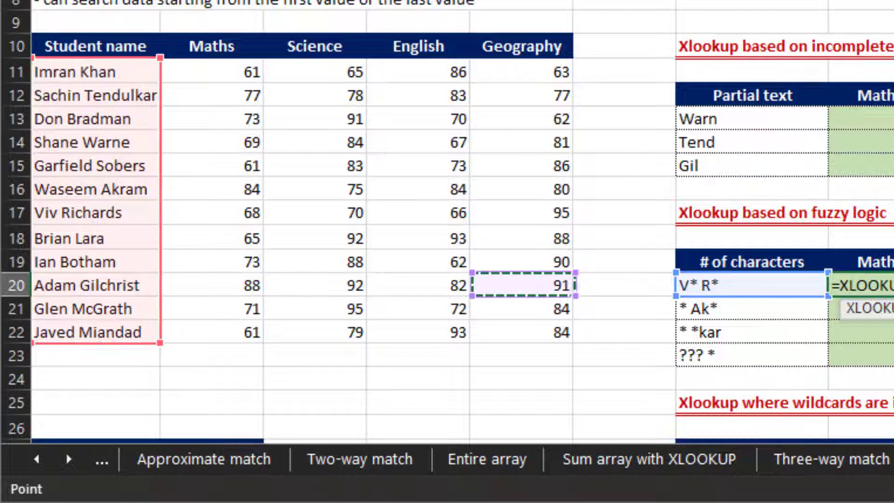
pyautogui.press('Left')
pyautogui.press('Left')
pyautogui.press('Left')
pyautogui.press('Left')
pyautogui.press('Right')
pyautogui.press('Up')
pyautogui.press('Up')
pyautogui.press('Up')
pyautogui.hotkey('ctrl', 'Up')
pyautogui.press('Down')
pyautogui.hotkey('ctrl', 'shift', 'Down')
pyautogui.hotkey('ctrl', 'shift', 'Right')
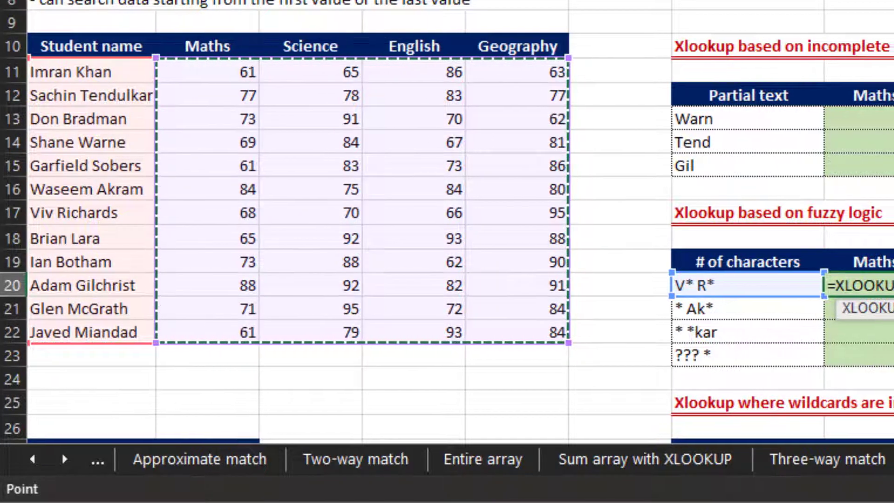
# - Skip the if-not-found argument, set match mode 2 (wildcard character match), and complete the H20 formula
pyautogui.write(',,')
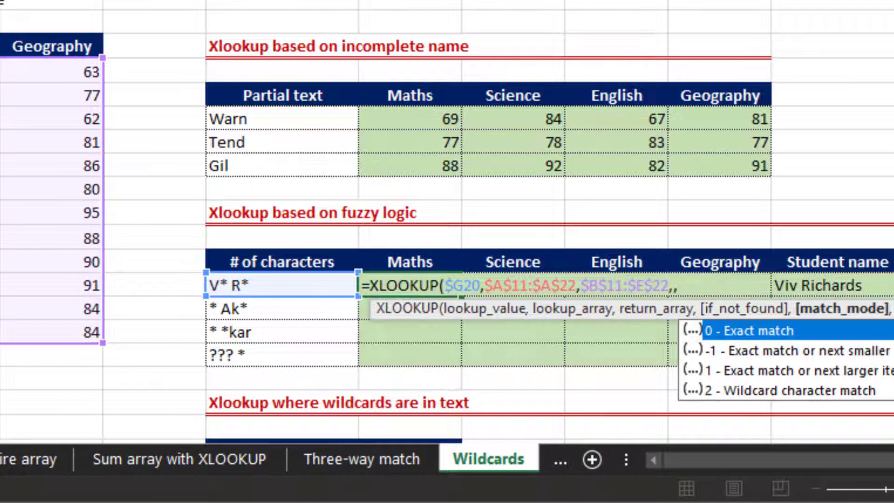
pyautogui.press('Down')
pyautogui.press('Down')
pyautogui.press('Down')
pyautogui.press('Tab')
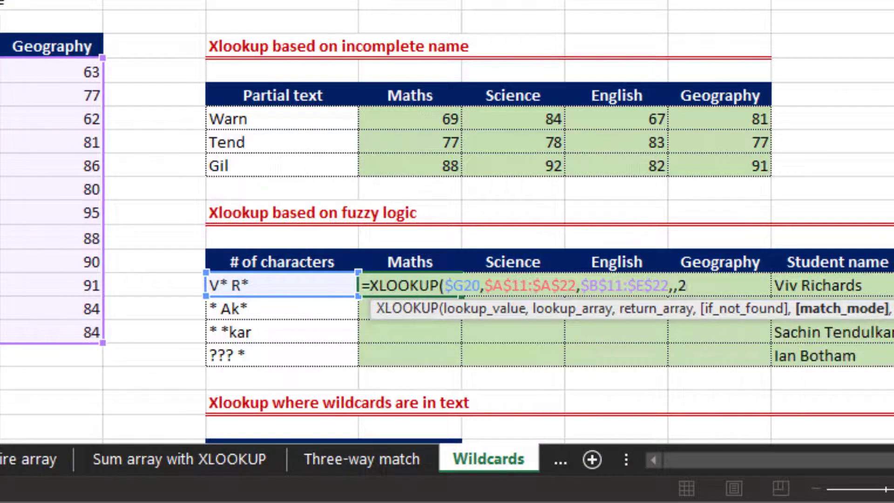
pyautogui.write(')')
pyautogui.press('Return')
pyautogui.press('Up')
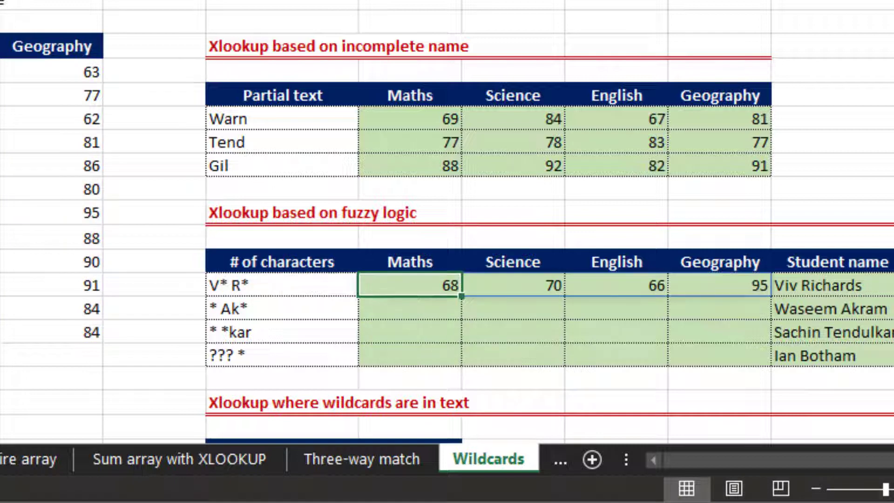
# - Fill the H20 formula down through H23 for the remaining character patterns
pyautogui.hotkey('shift', 'Down')
pyautogui.hotkey('shift', 'Down')
pyautogui.hotkey('shift', 'Down')
pyautogui.hotkey('ctrl', 'd')
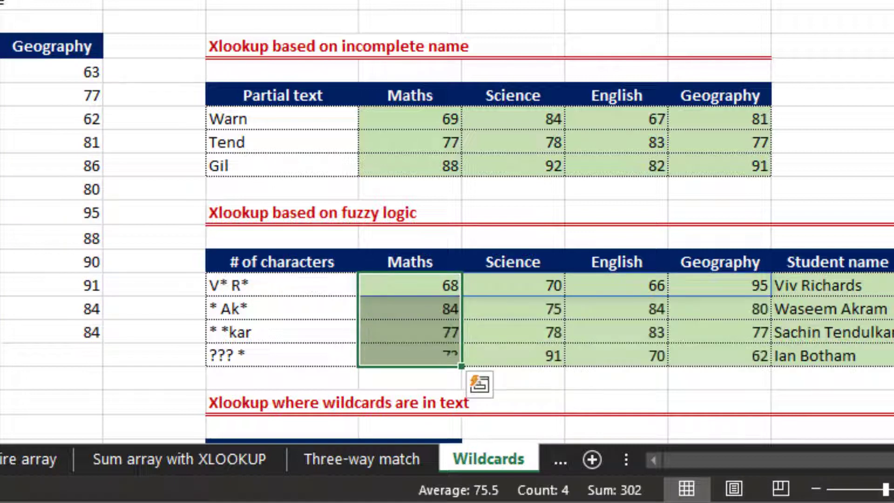
# - Clear the Student name cells L20:L23 and start an XLOOKUP in L20 with column-locked $G20 as its lookup value
pyautogui.press('Down')
pyautogui.press('Down')
pyautogui.press('Down')
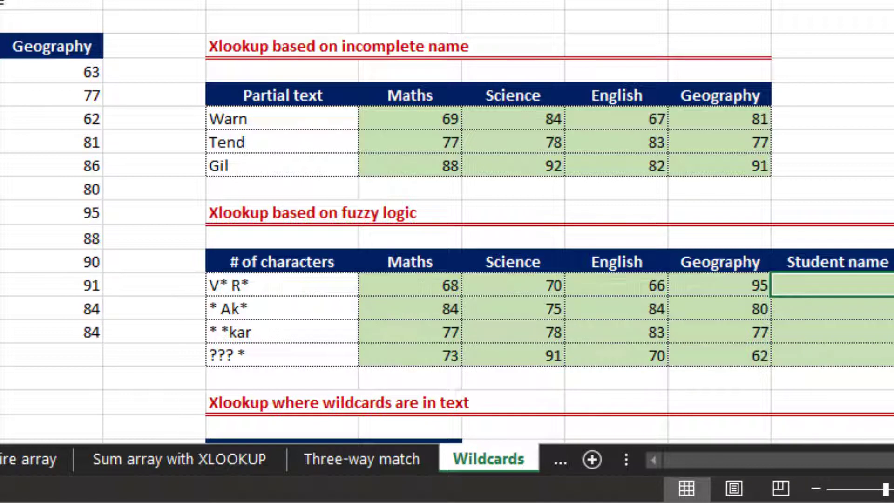
pyautogui.write('=xl')
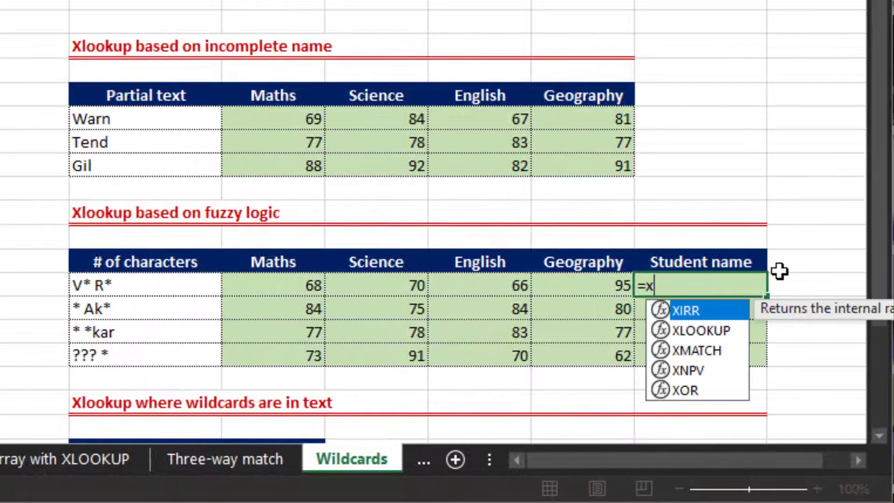
pyautogui.press('Tab')
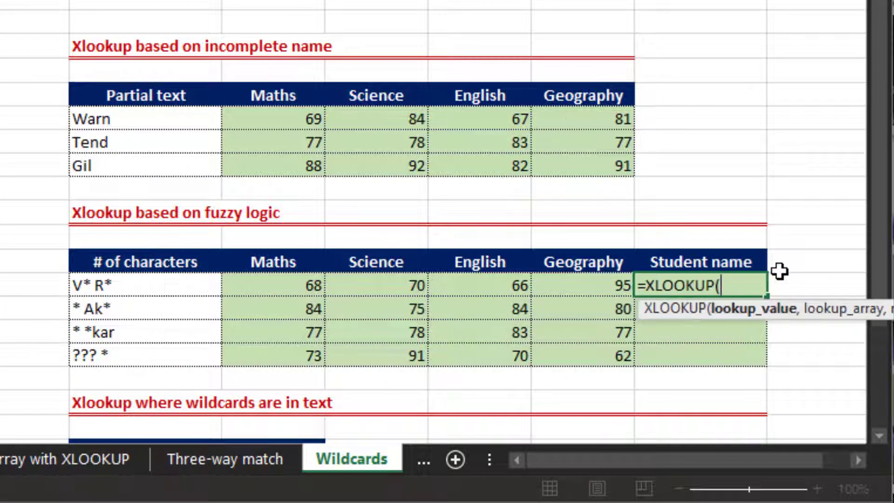
pyautogui.press('Left')
pyautogui.press('Left')
pyautogui.press('Left')
pyautogui.press('Left')
pyautogui.press('Left')
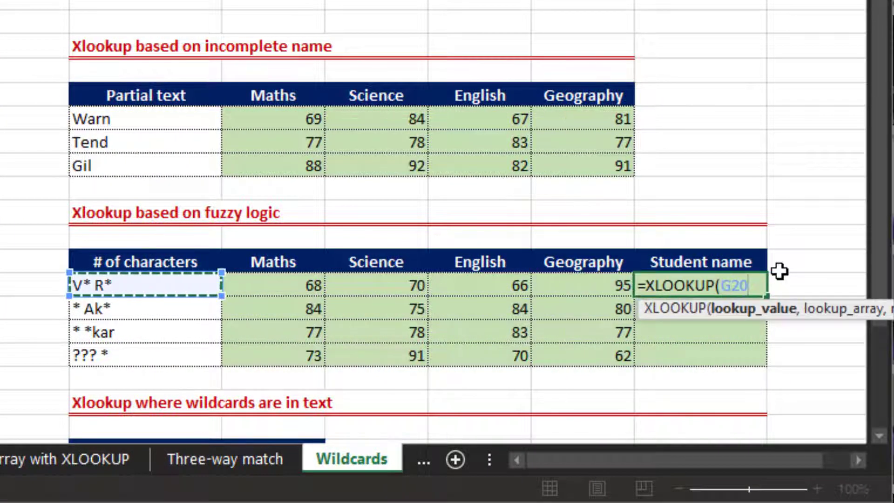
pyautogui.press('F4')
pyautogui.press('F4')
pyautogui.press('F4')
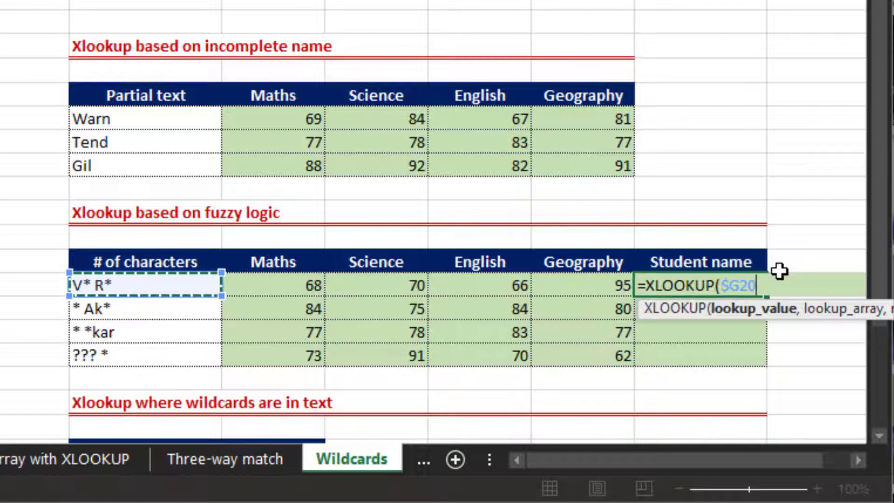
# - Set the L20 formula's lookup array to the absolute student name range $A$11:$A$22
pyautogui.write(',')
pyautogui.press('Left')
pyautogui.press('Left')
pyautogui.press('Left')
pyautogui.press('Left')
pyautogui.press('Left')
pyautogui.press('Left')
pyautogui.press('Left')
pyautogui.press('Left')
pyautogui.press('Left')
pyautogui.press('Left')
pyautogui.press('Left')
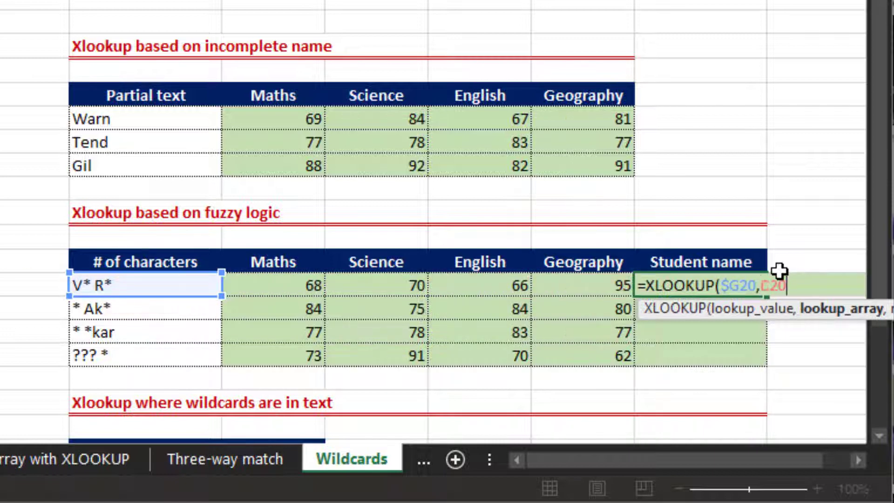
pyautogui.hotkey('ctrl', 'Up')
pyautogui.press('Down')
pyautogui.hotkey('ctrl', 'shift', 'Down')
pyautogui.press('F4')
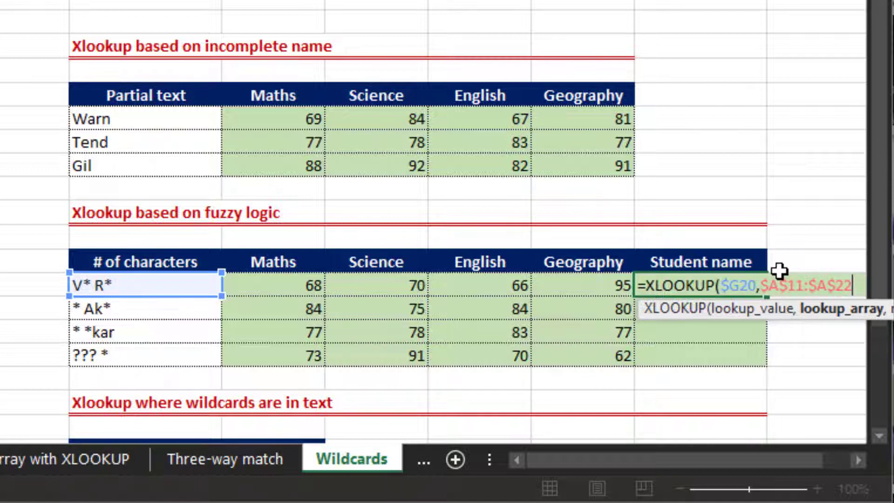
# - Use the same student name range $A$11:$A$22 as the return array of the L20 formula
pyautogui.write(',')
pyautogui.press('Left')
pyautogui.press('Left')
pyautogui.press('Left')
pyautogui.press('Left')
pyautogui.press('Left')
pyautogui.press('Left')
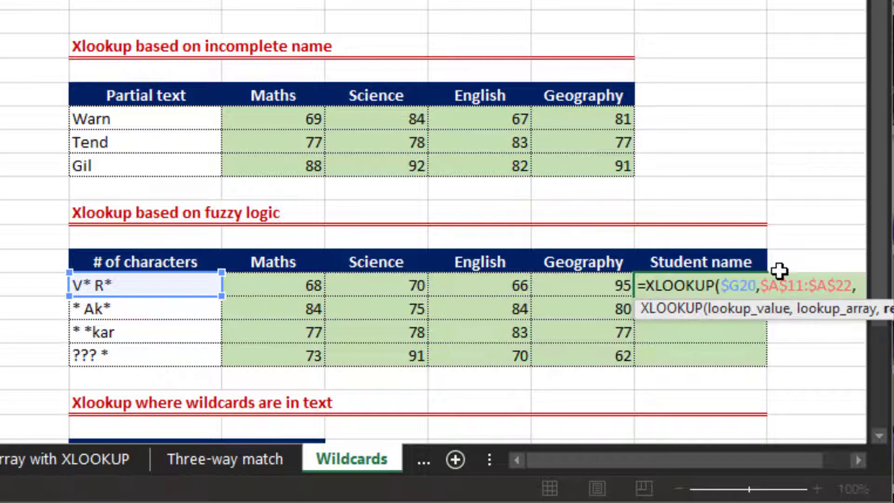
pyautogui.hotkey('ctrl', 'v')
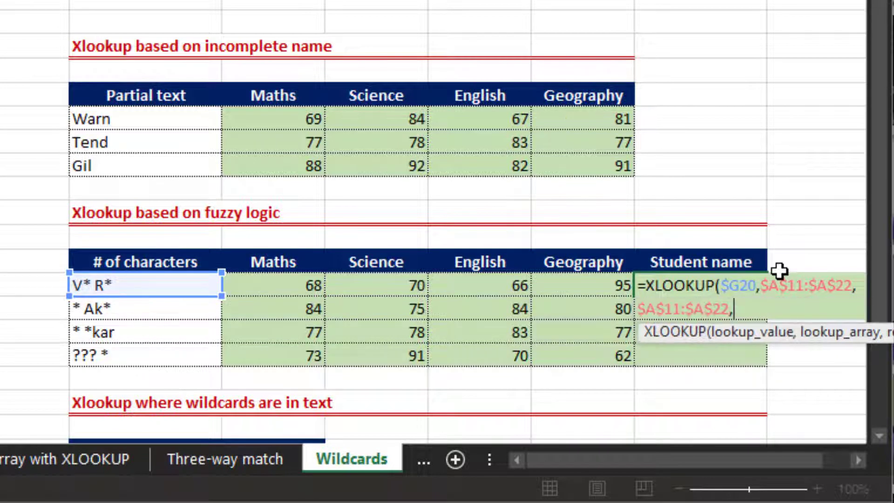
# - Leave if-not-found empty in the L20 formula, set match mode 2 for wildcards, and enter it
pyautogui.write(',')
pyautogui.press('Down')
pyautogui.press('Down')
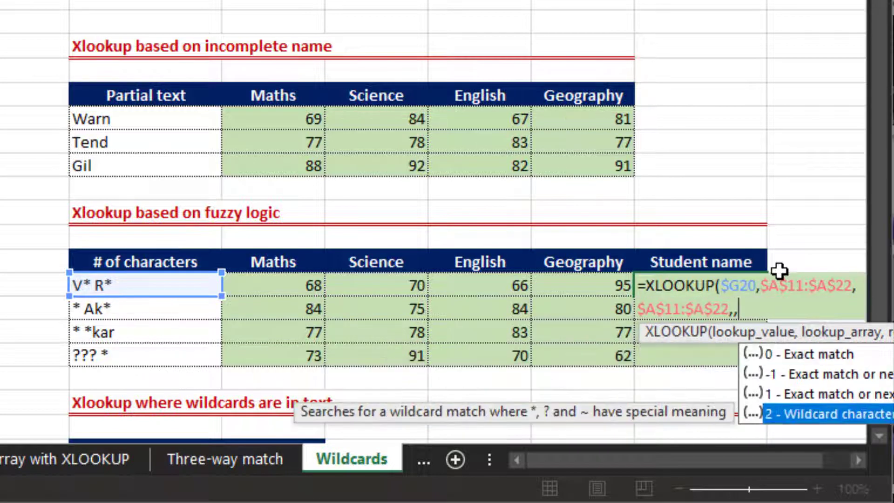
pyautogui.press('Tab')
pyautogui.write(')')
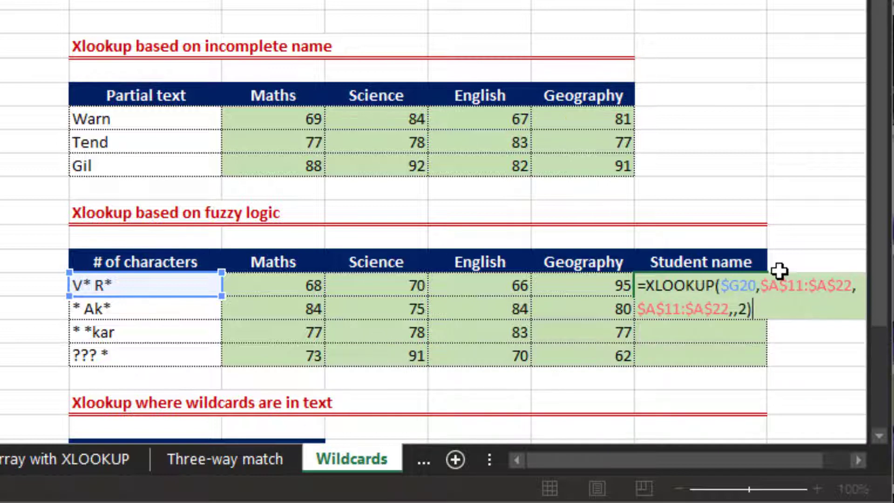
pyautogui.hotkey('ctrl', 'Return')
# - Fill the Student name formula from L20 down through L23 and go over the returned names
pyautogui.hotkey('shift', 'Down')
pyautogui.hotkey('shift', 'Down')
pyautogui.hotkey('shift', 'Down')
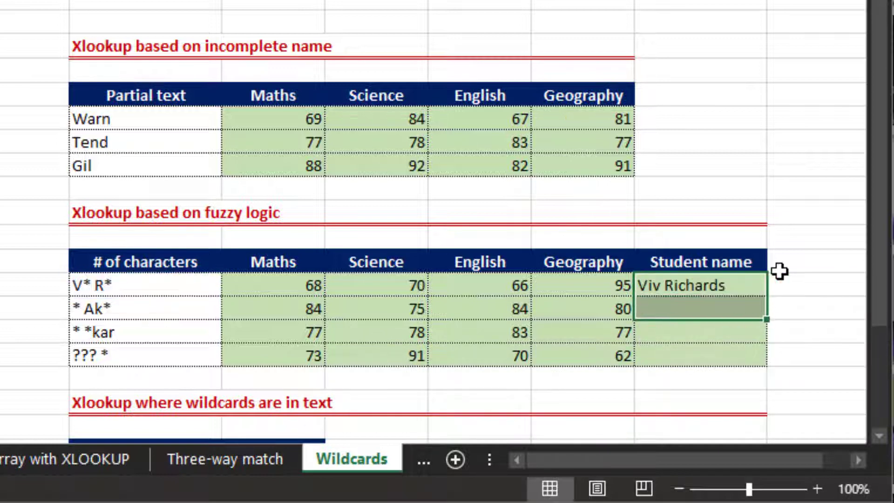
pyautogui.hotkey('ctrl', 'd')
pyautogui.press('Down')
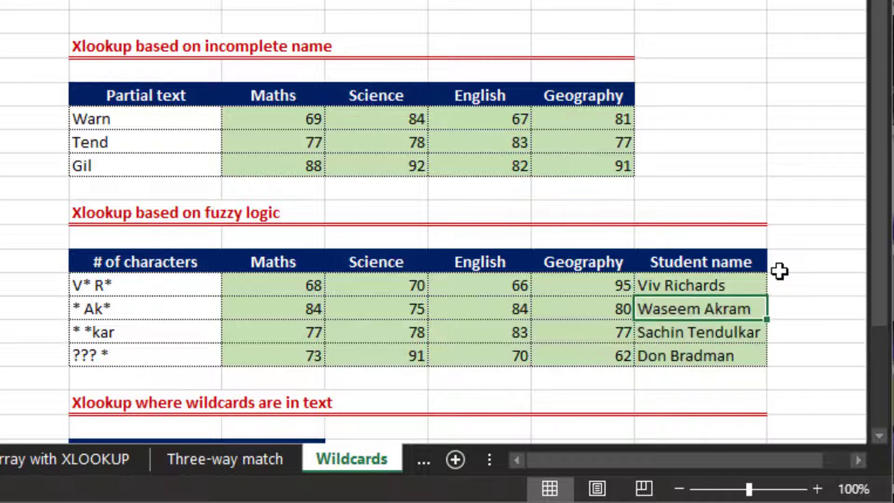
pyautogui.press('Up')
pyautogui.press('Down')
pyautogui.press('Down')
pyautogui.press('Down')
pyautogui.press('Down')
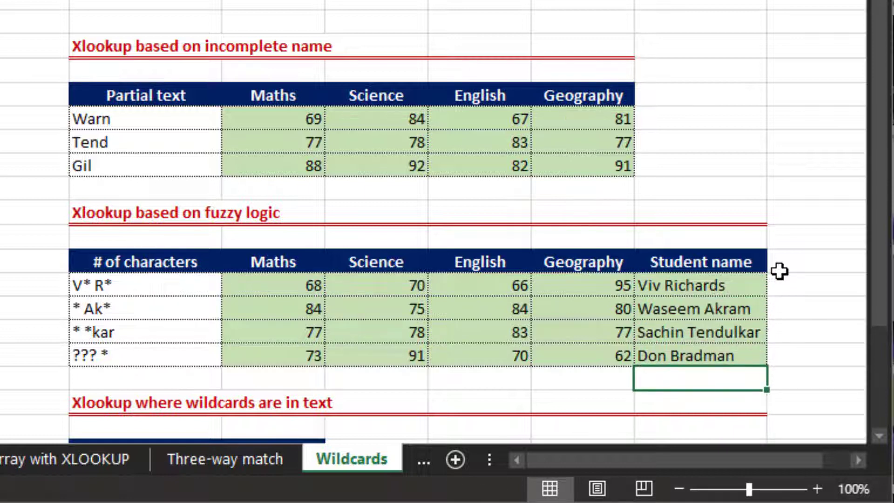
# - Examine the characters of the "??? *" pattern in G23 without changing it
pyautogui.press('Up')
pyautogui.press('Left')
pyautogui.press('Left')
pyautogui.press('Left')
pyautogui.press('Left')
pyautogui.press('Left')
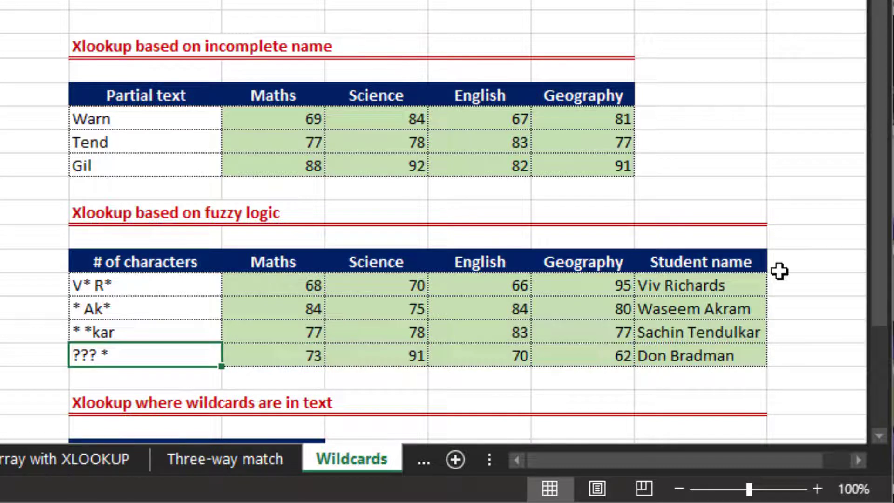
pyautogui.press('F2')
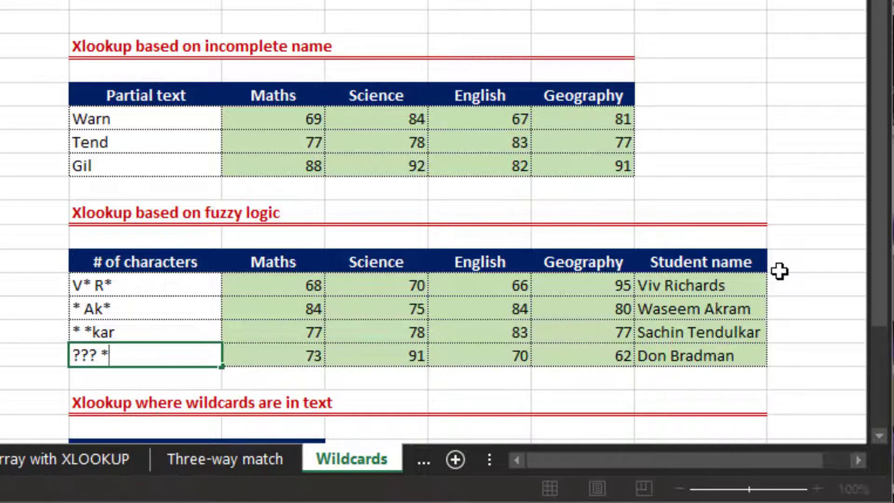
pyautogui.press('Left')
pyautogui.press('Left')
pyautogui.press('Left')
pyautogui.press('Left')
pyautogui.press('Left')
pyautogui.press('Right')
pyautogui.press('Right')
pyautogui.press('Right')
pyautogui.press('Right')
pyautogui.press('Right')
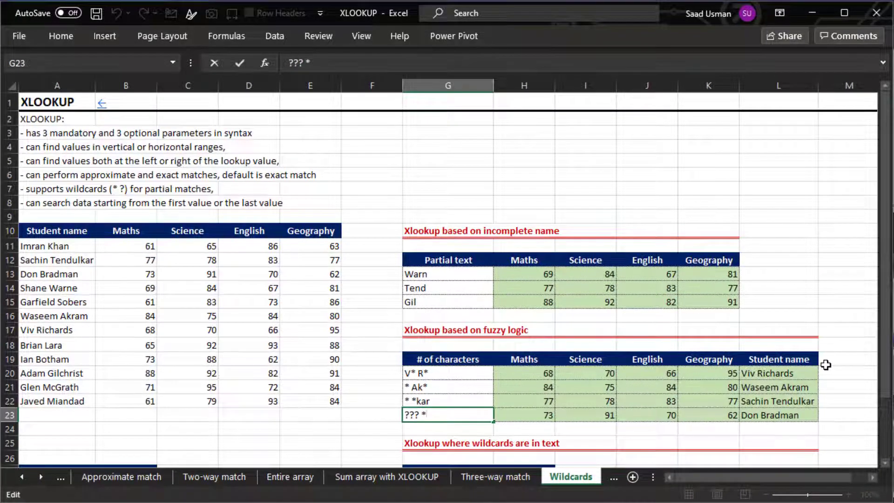
pyautogui.press('Left')
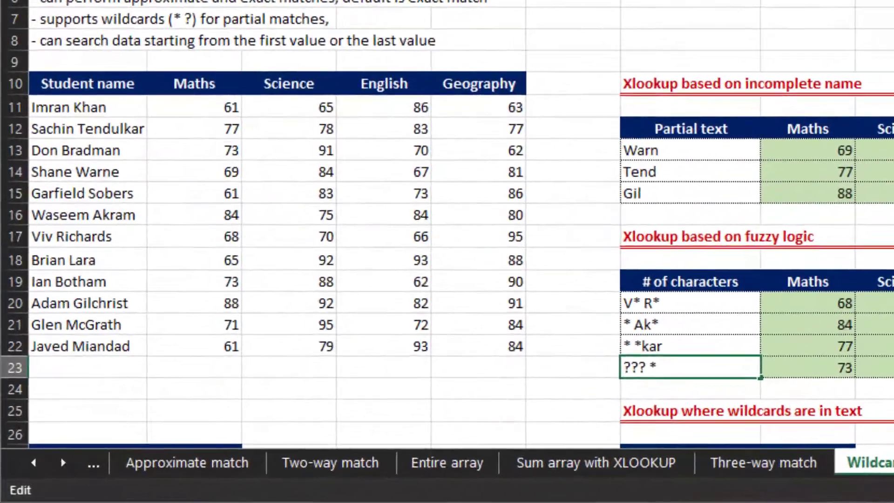
pyautogui.press('Escape')
# - Go through the source student names in column A to find those with a three-letter first name
pyautogui.press('Left')
pyautogui.hotkey('ctrl', 'Left')
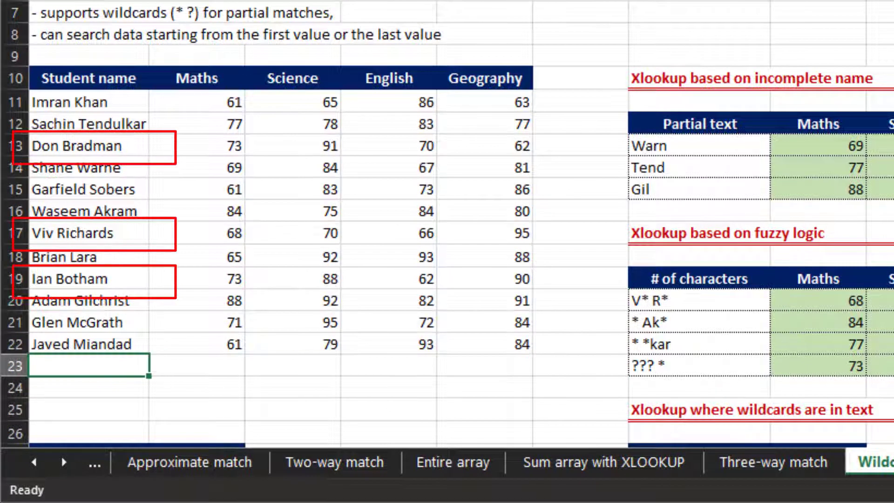
pyautogui.press('Up')
pyautogui.press('Up')
pyautogui.press('Up')
pyautogui.press('Up')
pyautogui.press('Up')
pyautogui.press('Up')
pyautogui.press('Up')
pyautogui.press('Up')
pyautogui.press('Up')
pyautogui.press('Up')
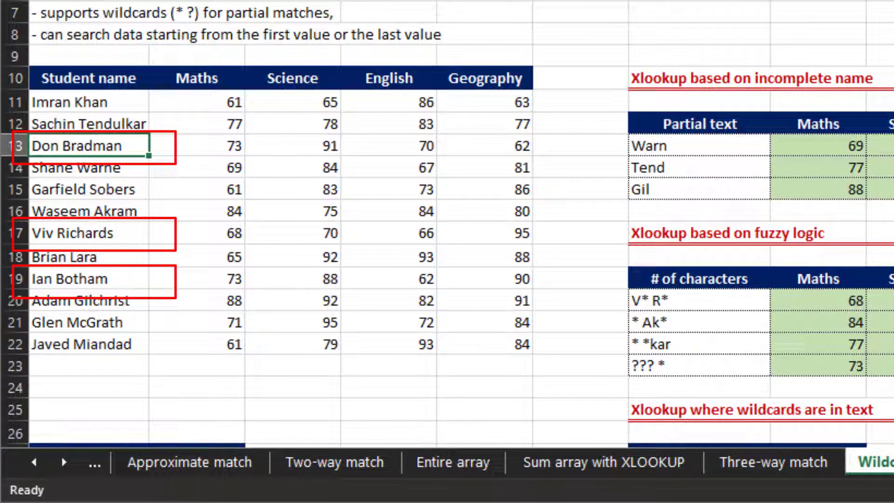
pyautogui.press('F2')
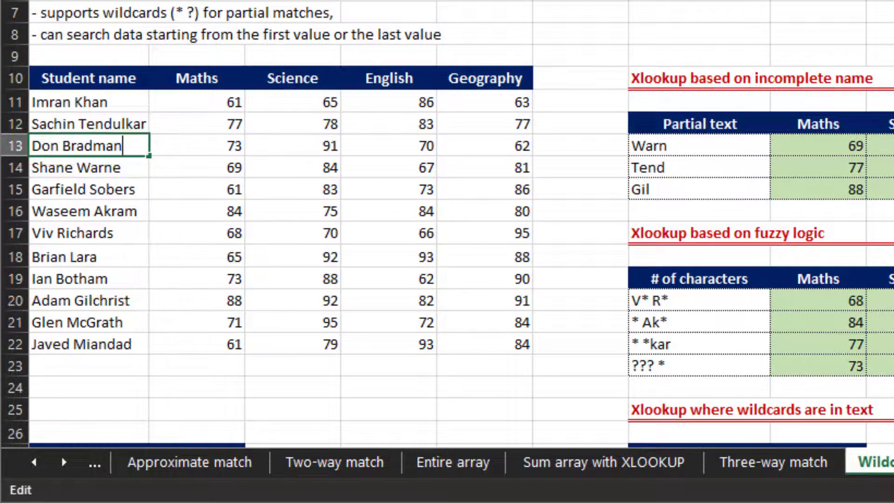
pyautogui.press('Escape')
pyautogui.press('Up')
pyautogui.press('Up')
pyautogui.press('Down')
pyautogui.press('Down')
pyautogui.press('Down')
pyautogui.press('Down')
pyautogui.press('Down')
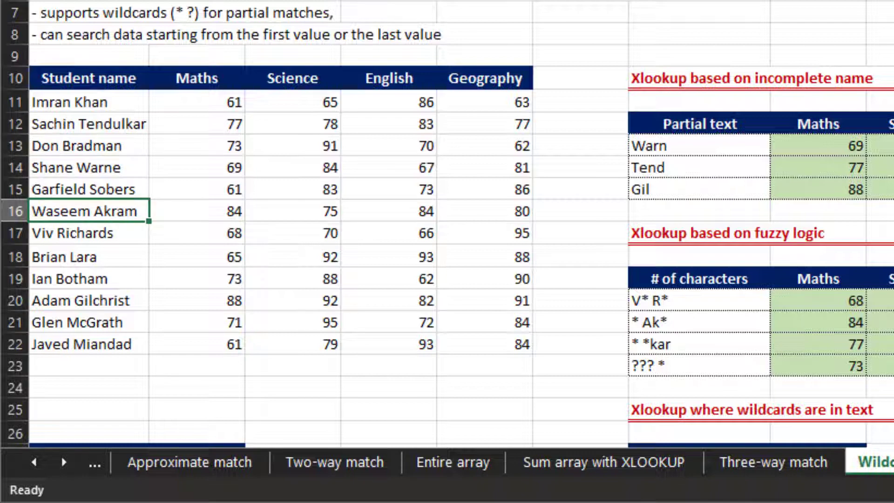
pyautogui.press('Down')
pyautogui.press('Down')
pyautogui.press('Down')
# - Add search mode -1 (search last-to-first) to the XLOOKUP in H23 for the "??? *" pattern
pyautogui.press('Right')
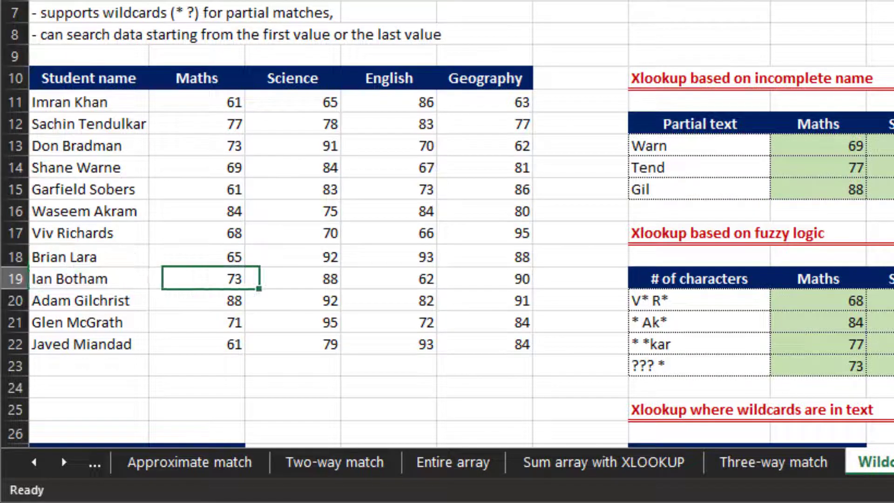
pyautogui.press('Right')
pyautogui.press('Right')
pyautogui.press('Right')
pyautogui.press('Right')
pyautogui.press('Right')
pyautogui.press('Down')
pyautogui.press('Down')
pyautogui.press('Down')
pyautogui.press('Down')
pyautogui.press('Right')
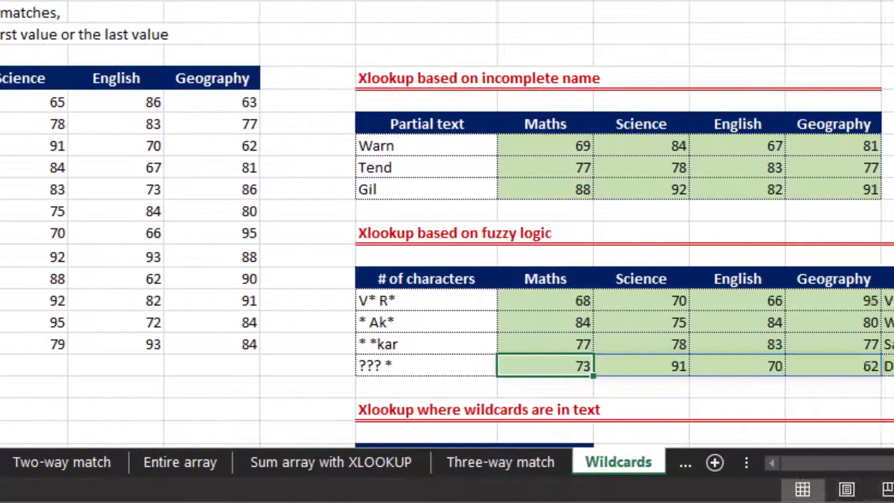
pyautogui.press('F2')
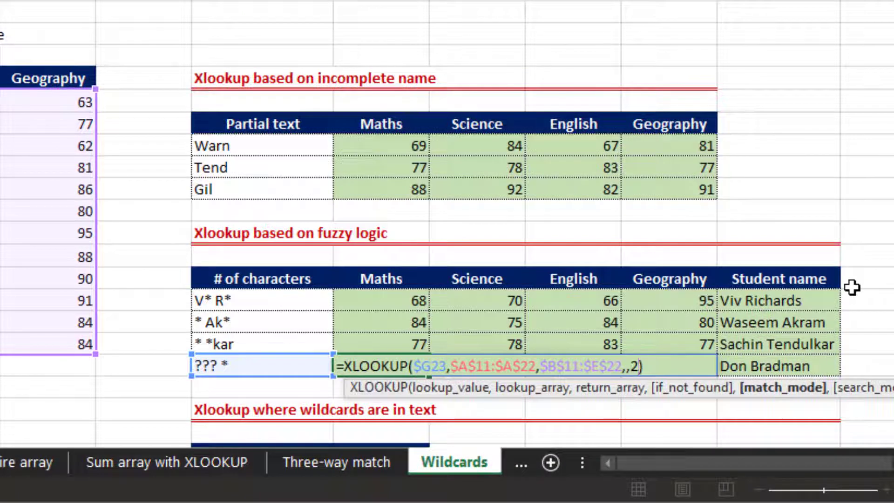
pyautogui.write(',')
pyautogui.press('Down')
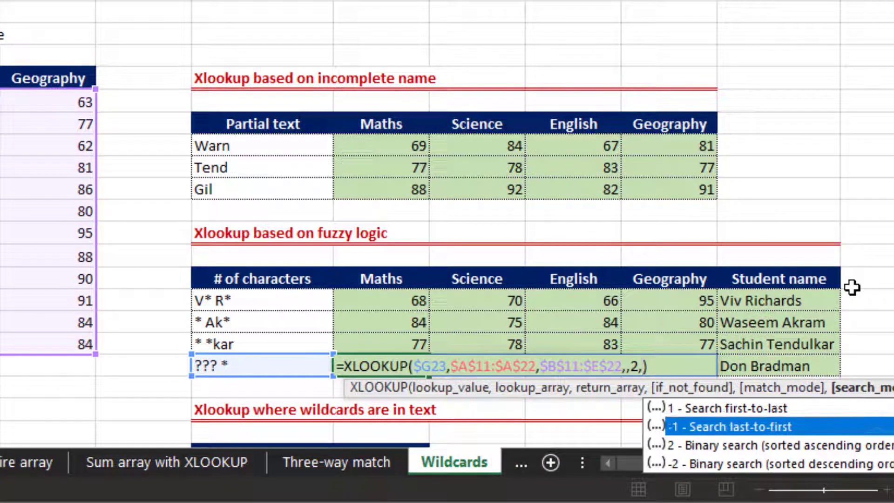
pyautogui.press('Tab')
pyautogui.press('Return')
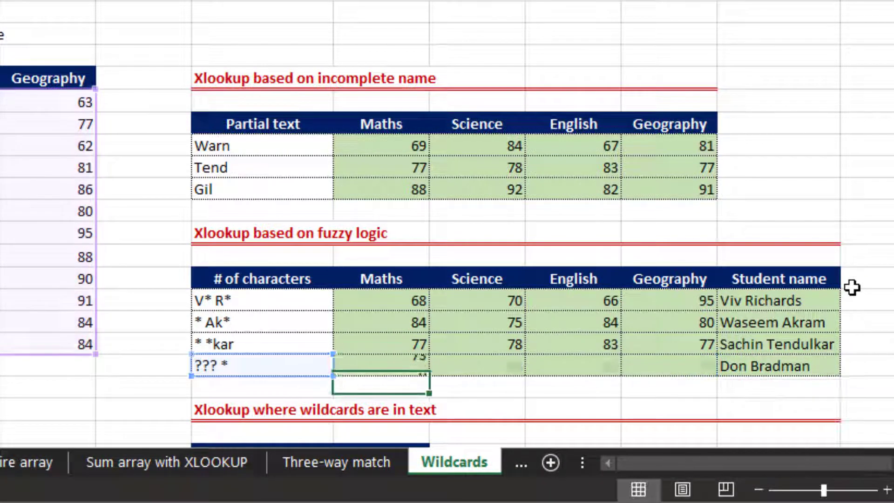
# - Add search mode -1 (search last-to-first) to the Student name XLOOKUP in L23 for the "??? *" pattern
pyautogui.press('Up')
pyautogui.hotkey('ctrl', 'Right')
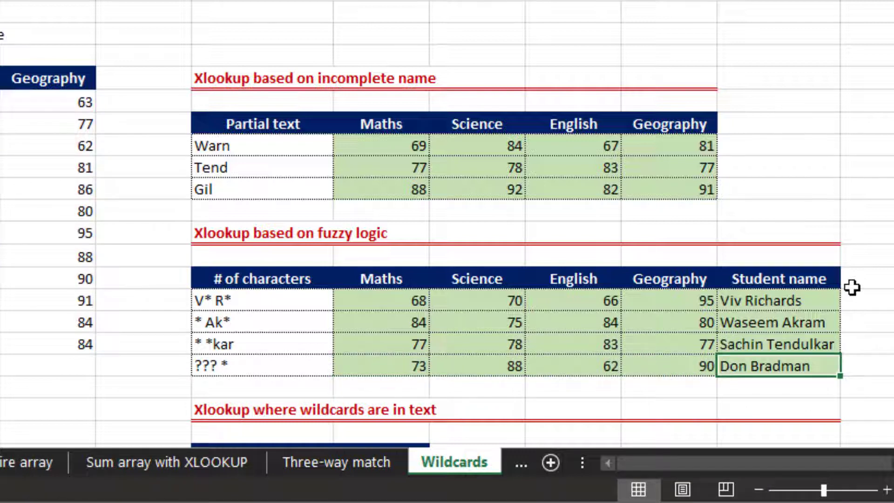
pyautogui.press('F2')
pyautogui.press('Left')
pyautogui.write(',')
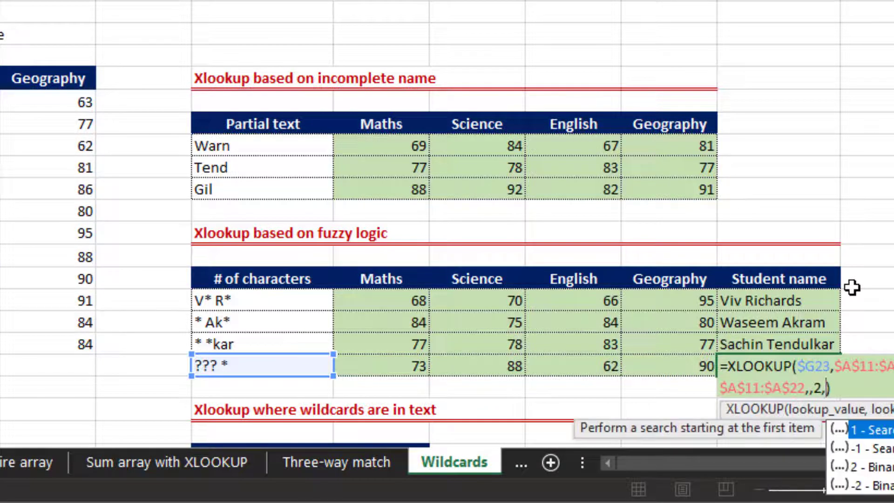
pyautogui.press('Down')
pyautogui.press('Tab')
pyautogui.press('Return')
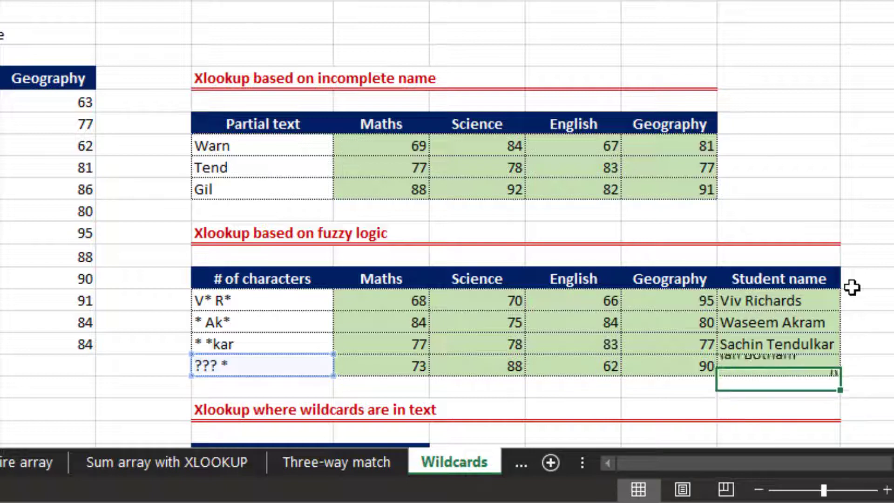
# - Compare the "??? *" result with the marks of the matching student in source row 19
pyautogui.press('Up')
pyautogui.hotkey('ctrl', 'Left')
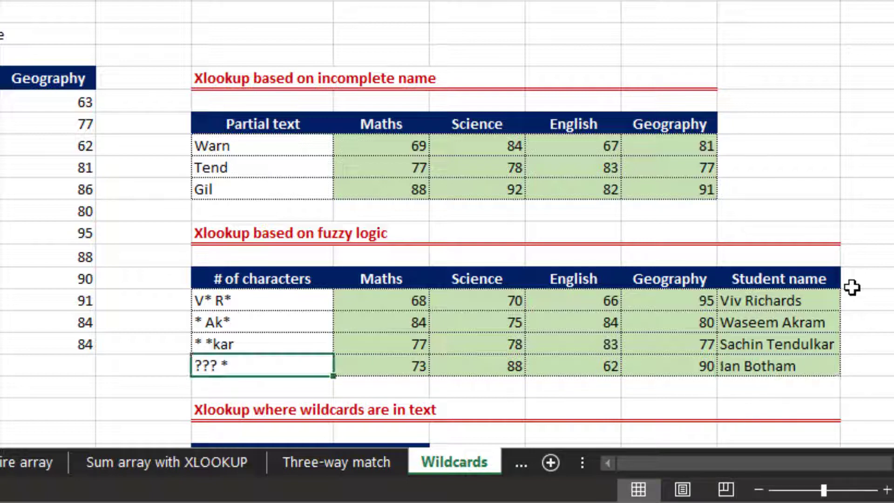
pyautogui.hotkey('ctrl', 'Left')
pyautogui.press('Up')
pyautogui.press('Up')
pyautogui.press('Up')
pyautogui.press('Up')
pyautogui.hotkey('shift', 'Right')
pyautogui.hotkey('shift', 'Right')
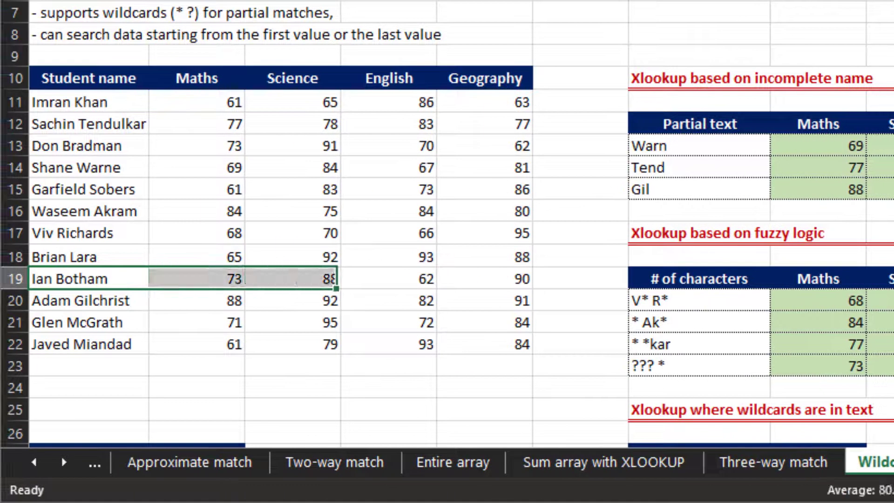
# - Clear the existing Remark by results in H28:H31 of the section on wildcards in text
pyautogui.hotkey('ctrl', 'Right')
pyautogui.hotkey('ctrl', 'Right')
pyautogui.hotkey('ctrl', 'Right')
pyautogui.press('Down')
pyautogui.press('Down')
pyautogui.press('Down')
pyautogui.press('Down')
pyautogui.press('Down')
pyautogui.press('Down')
pyautogui.press('Down')
pyautogui.press('Down')
pyautogui.press('Down')
pyautogui.press('Down')
pyautogui.press('Down')
pyautogui.press('Down')
pyautogui.press('Down')
pyautogui.press('Down')
pyautogui.press('Down')
pyautogui.press('Down')
pyautogui.press('Down')
pyautogui.press('Down')
pyautogui.press('Down')
pyautogui.press('Up')
pyautogui.press('Up')
pyautogui.press('Up')
pyautogui.press('Up')
pyautogui.press('Up')
pyautogui.press('Up')
pyautogui.press('Up')
pyautogui.press('Up')
pyautogui.press('Up')
pyautogui.press('Up')
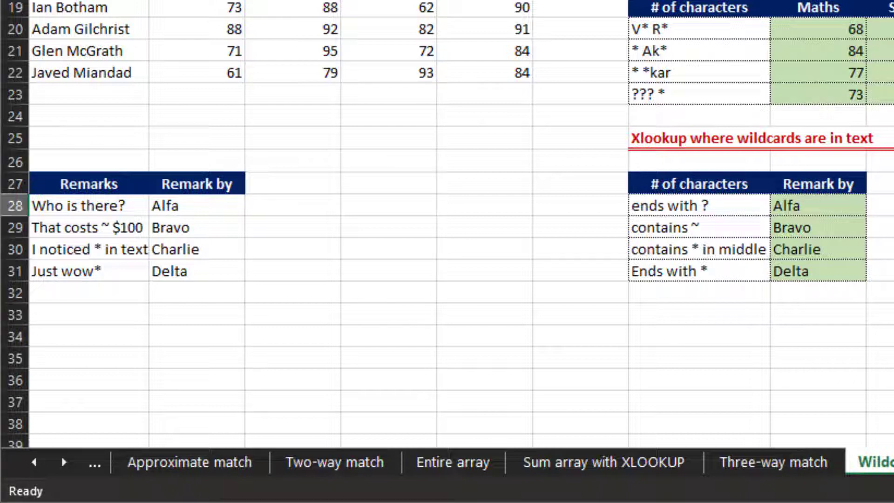
pyautogui.press('Left')
pyautogui.press('Left')
pyautogui.hotkey('ctrl', 'shift', 'Down')
pyautogui.press('Delete')
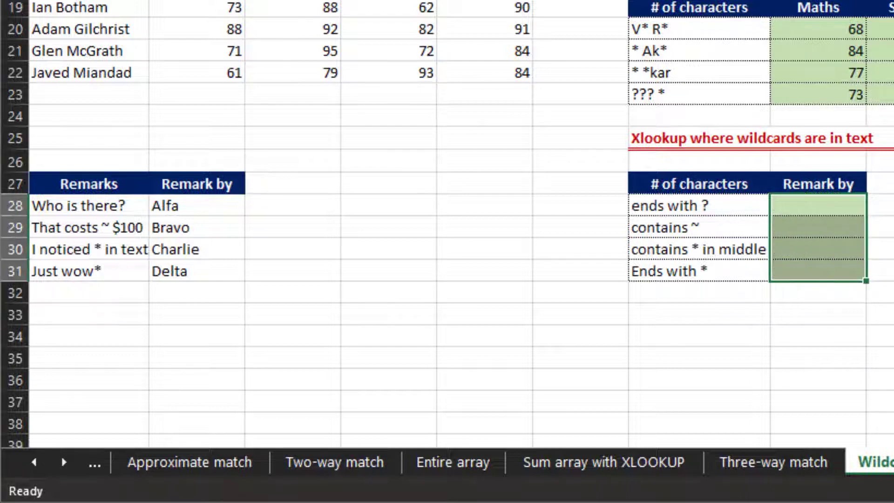
# - Review the source table in rows 27 to 31, reading the Remarks column and who made each remark
pyautogui.hotkey('ctrl', 'Left')
pyautogui.hotkey('ctrl', 'Left')
pyautogui.hotkey('ctrl', 'Left')
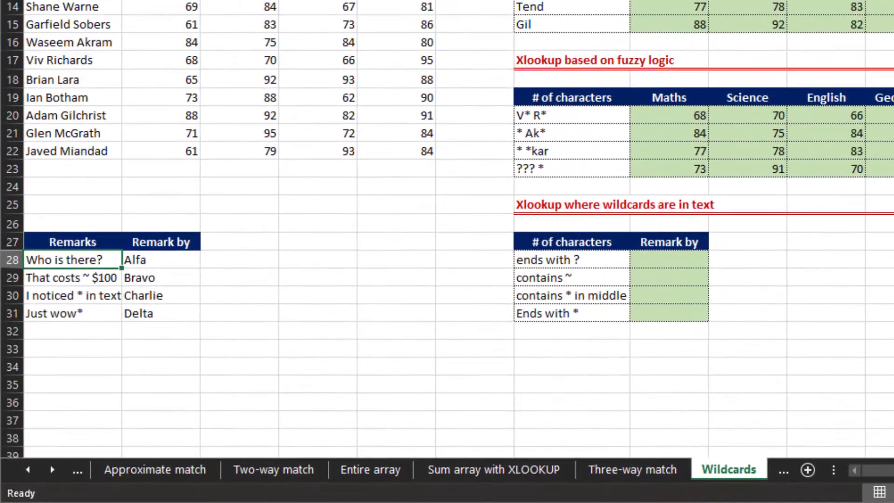
pyautogui.press('Up')
pyautogui.hotkey('ctrl', 'shift', 'Down')
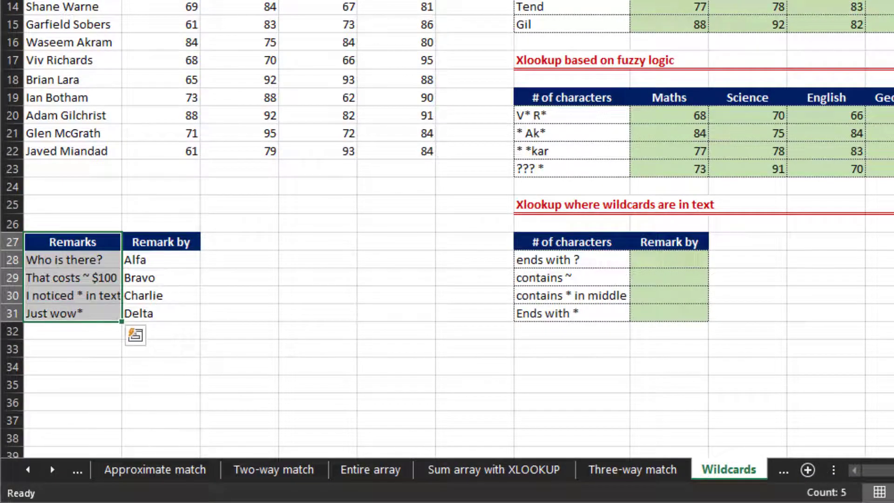
pyautogui.press('Right')
pyautogui.press('Down')
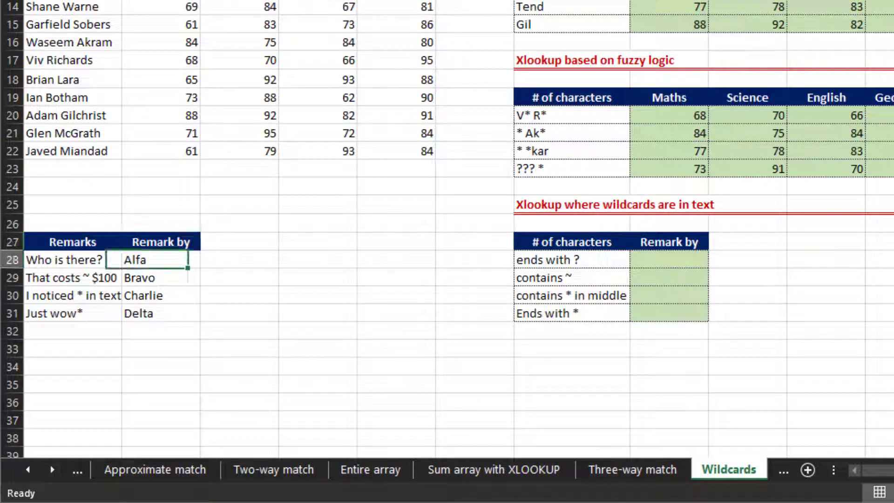
pyautogui.press('Left')
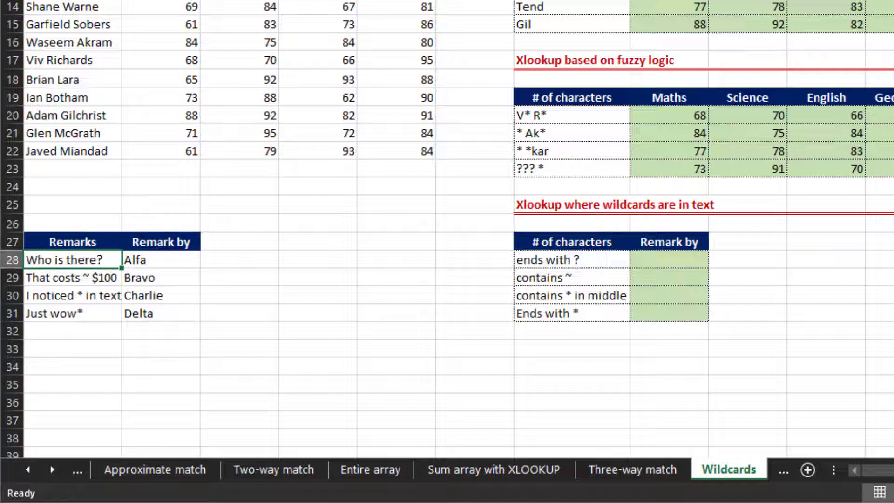
pyautogui.press('Right')
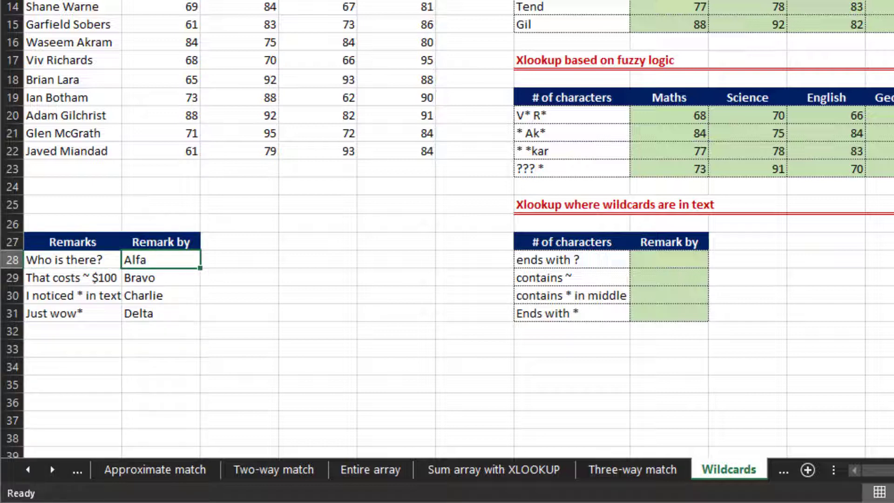
# - Start an XLOOKUP in H28 with the lookup value "*~?" to match remarks ending in a literal question mark
pyautogui.press('Right')
pyautogui.press('Right')
pyautogui.press('Right')
pyautogui.press('Right')
pyautogui.press('Right')
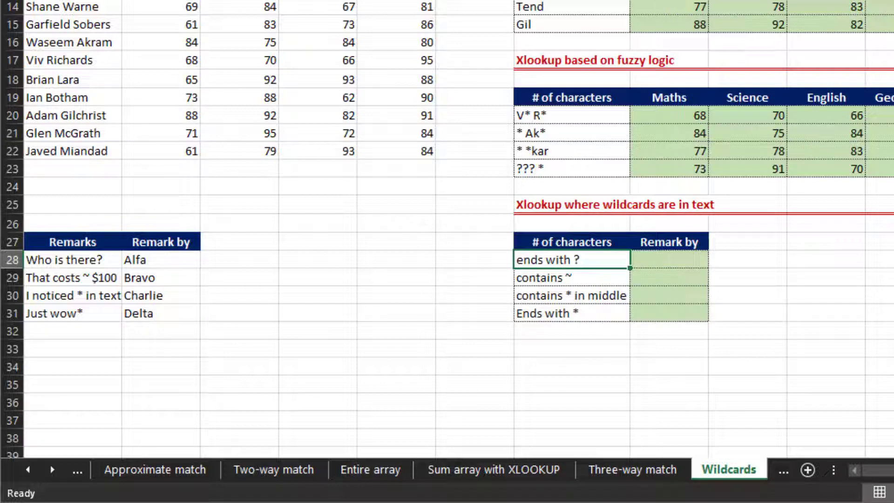
pyautogui.press('Right')
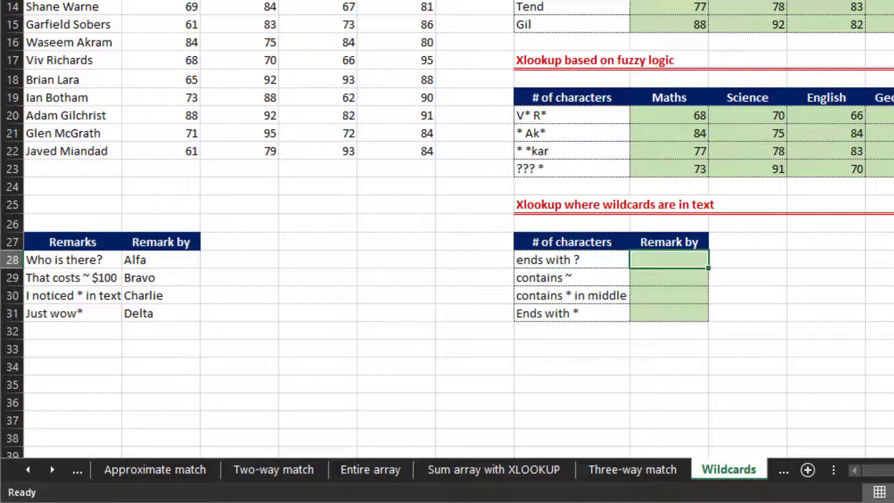
pyautogui.write('=XLOOKUP(')
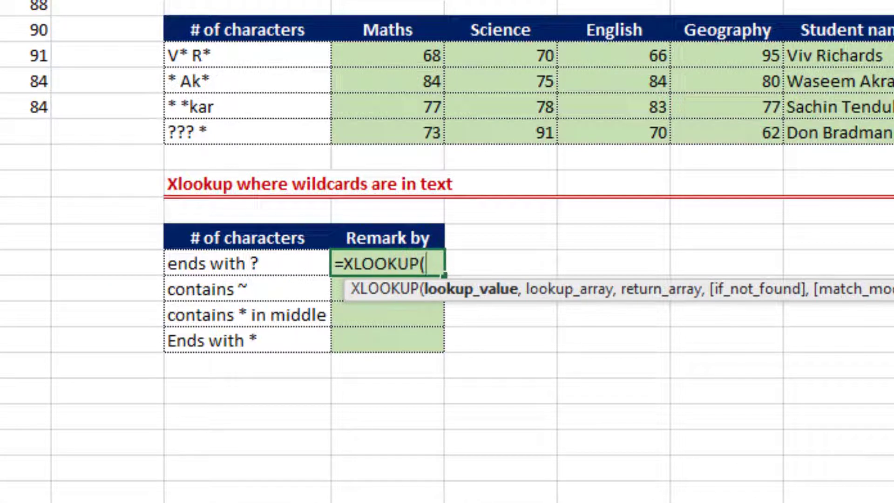
pyautogui.write('"*')
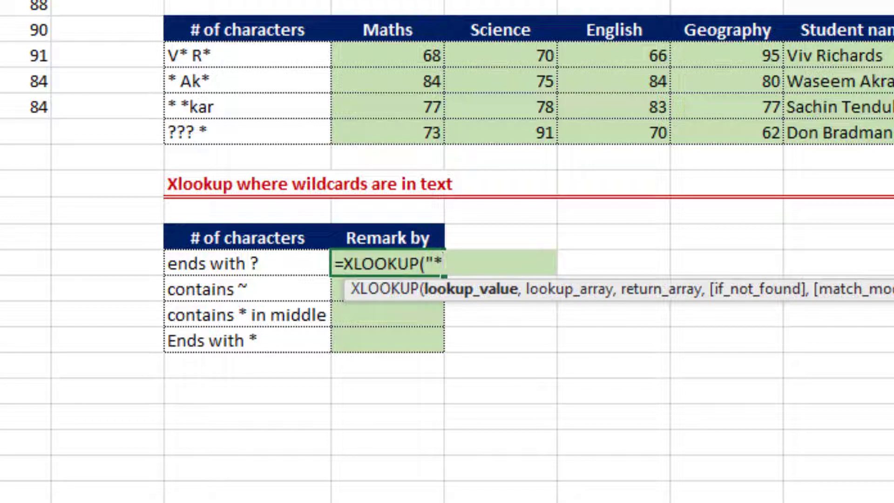
pyautogui.write('?')
pyautogui.write('"')
pyautogui.write('~')
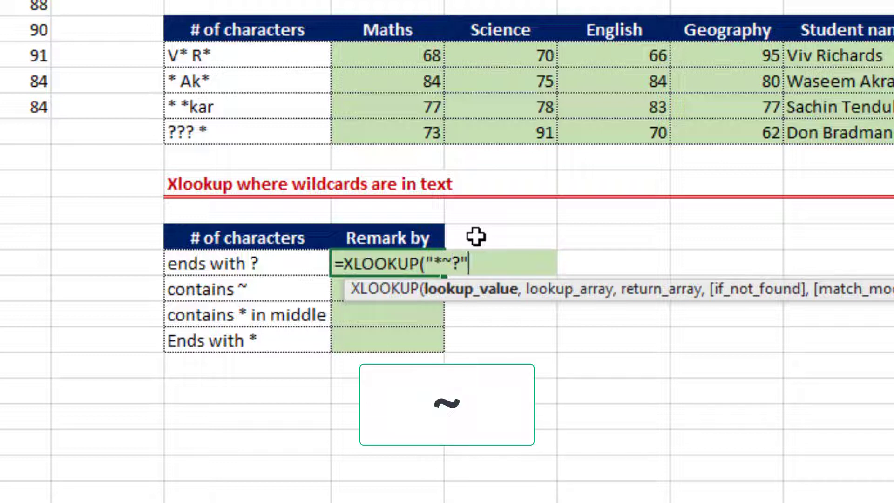
pyautogui.press('Left')
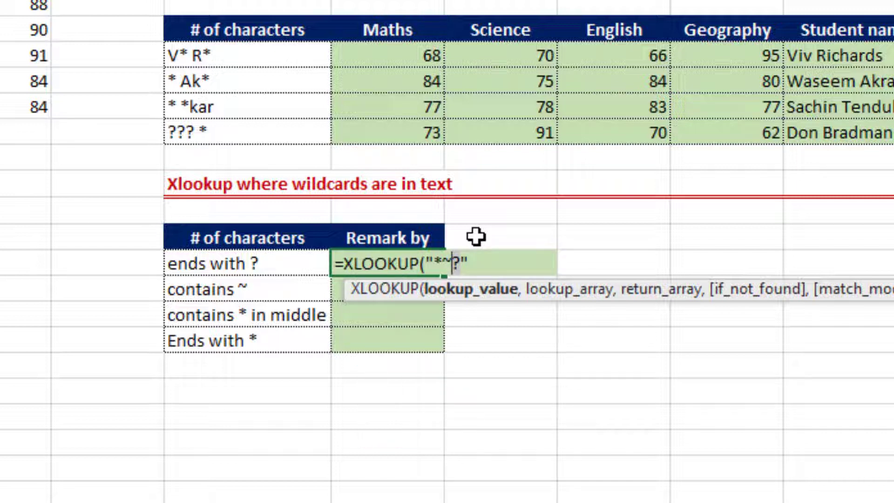
pyautogui.press('Left')
pyautogui.press('Right')
pyautogui.press('Right')
pyautogui.write(',')
pyautogui.press('Left')
pyautogui.press('Left')
pyautogui.press('Right')
pyautogui.press('Right')
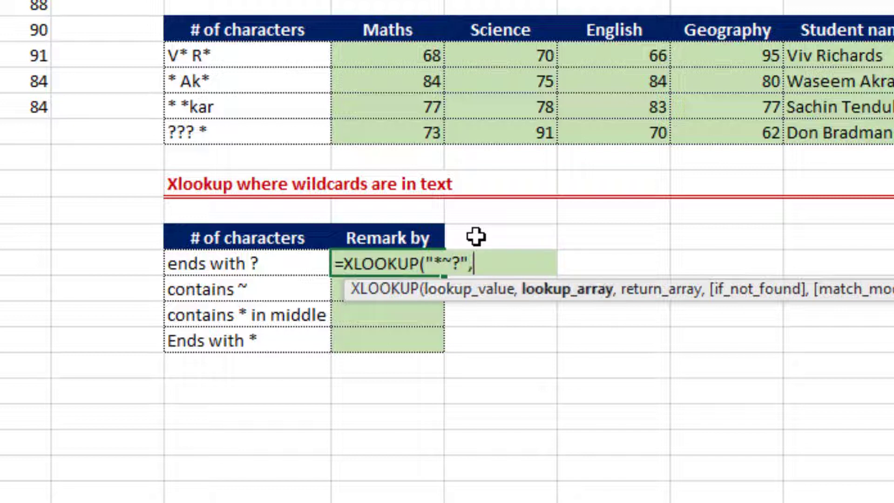
# - Set the H28 formula's lookup array to $A$28:$A$31 and its return array to $B$28:$B$31
pyautogui.press('F2')
pyautogui.hotkey('ctrl', 'Left')
pyautogui.hotkey('ctrl', 'Left')
pyautogui.hotkey('ctrl', 'Left')
pyautogui.hotkey('ctrl', 'shift', 'Down')
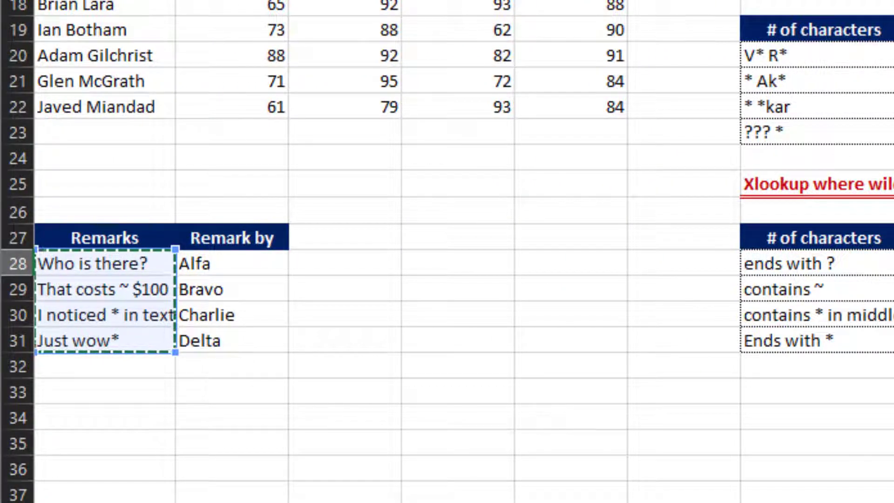
pyautogui.write(',')
pyautogui.press('Left')
pyautogui.press('Left')
pyautogui.press('Left')
pyautogui.press('Left')
pyautogui.press('Left')
pyautogui.press('Left')
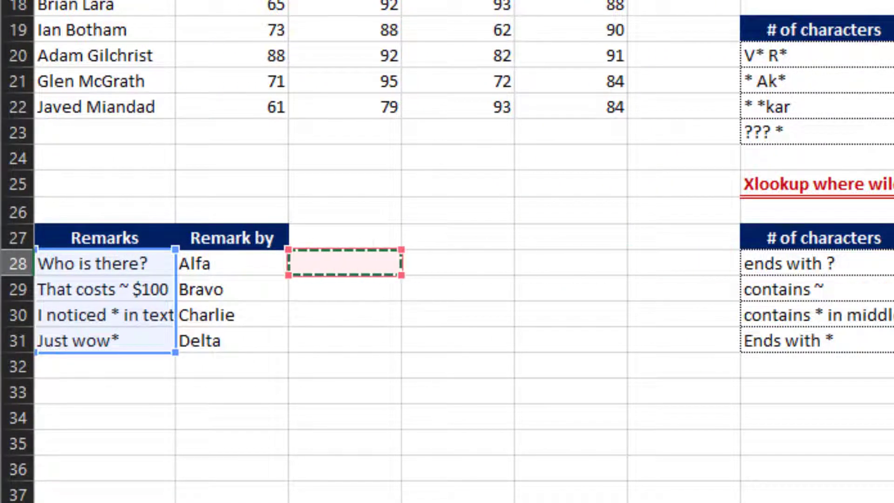
pyautogui.hotkey('ctrl', 'shift', 'Down')
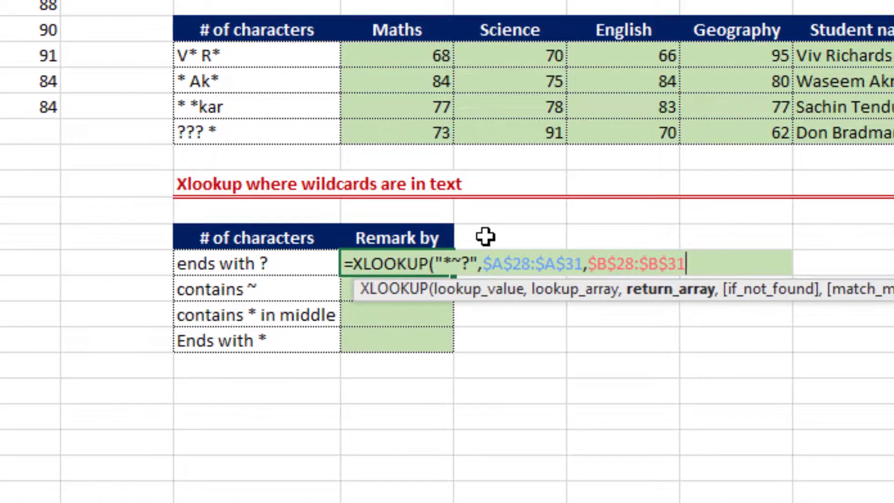
# - Leave the if-not-found argument empty, set match mode 2 (wildcard) and complete the XLOOKUP in H28
pyautogui.write(',')
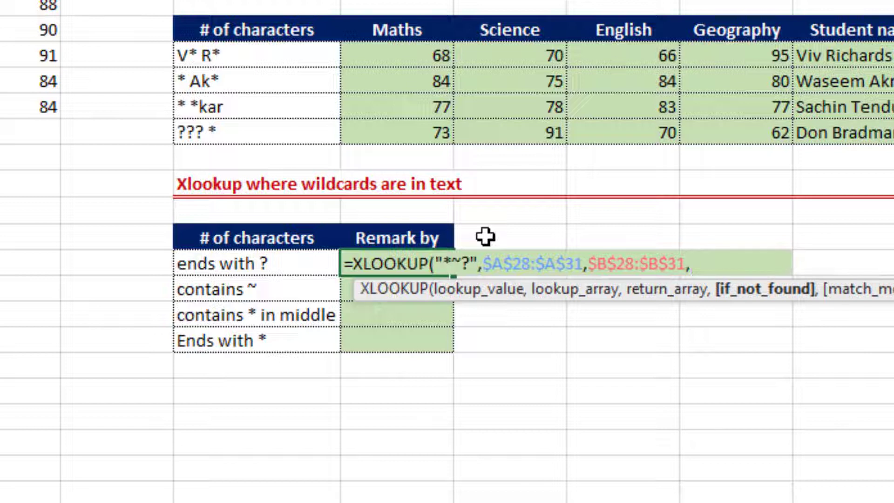
pyautogui.write(',')
pyautogui.press('Down')
pyautogui.write('2)')
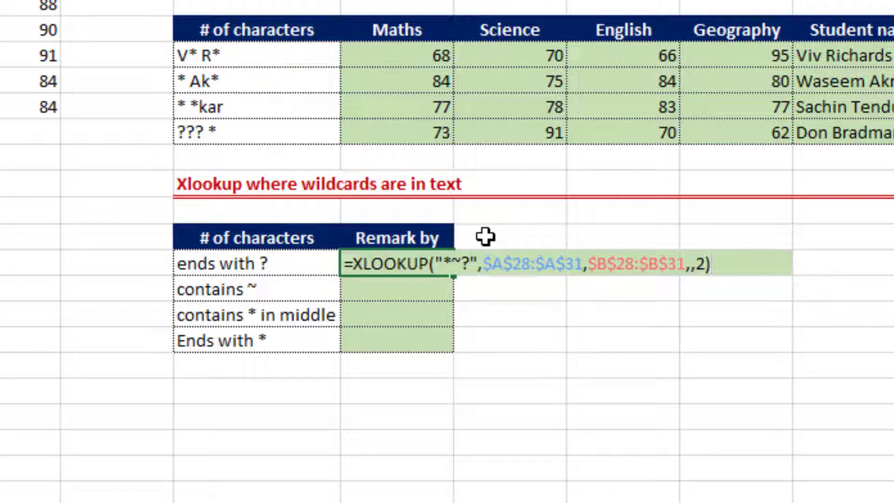
pyautogui.press('Return')
pyautogui.press('Up')
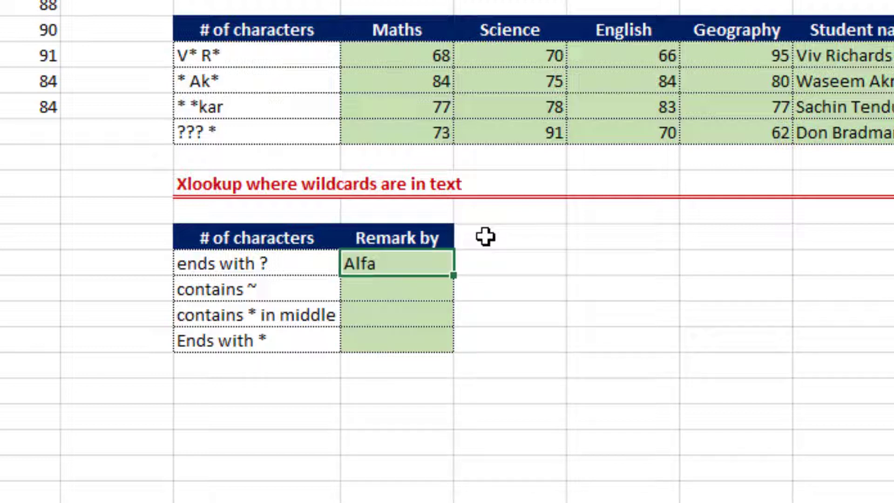
pyautogui.press('Down')
pyautogui.press('Left')
pyautogui.press('Left')
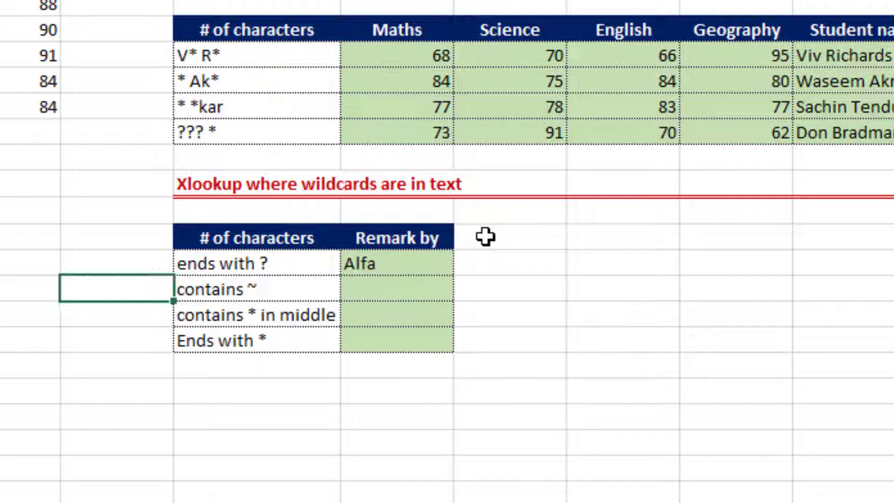
pyautogui.press('Left')
pyautogui.press('Left')
pyautogui.press('Right')
pyautogui.press('Right')
pyautogui.press('Right')
pyautogui.press('Right')
pyautogui.press('Up')
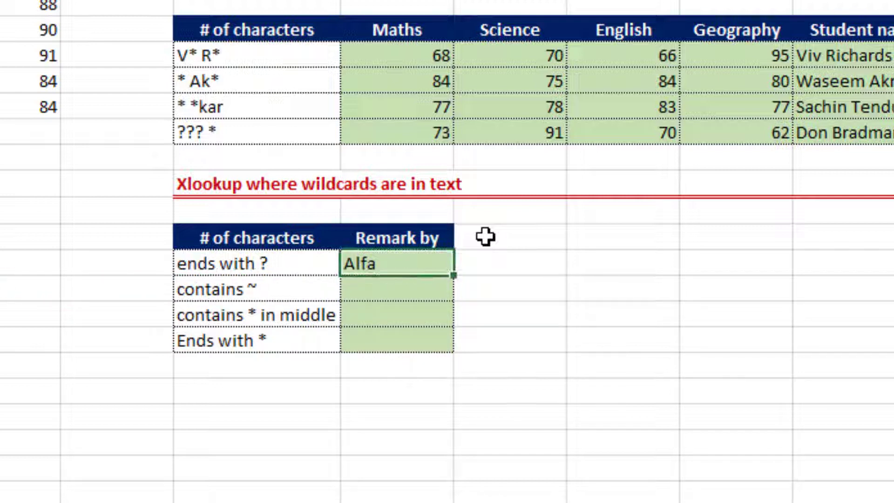
# - Copy the XLOOKUP formula from H28 into H29 for the "contains ~" case
pyautogui.hotkey('ctrl', 'c')
pyautogui.press('Down')
pyautogui.press('Return')
# - Change the lookup value in H29 to "*~~*" so it matches remarks containing a literal tilde
pyautogui.press('F2')
pyautogui.press('Left')
pyautogui.press('Left')
pyautogui.press('Left')
pyautogui.press('Left')
pyautogui.press('Left')
pyautogui.press('Left')
pyautogui.press('Left')
pyautogui.press('Left')
pyautogui.press('Left')
pyautogui.press('Left')
pyautogui.press('Left')
pyautogui.press('Left')
pyautogui.press('Left')
pyautogui.press('Left')
pyautogui.press('Left')
pyautogui.press('Left')
pyautogui.press('Left')
pyautogui.press('Left')
pyautogui.press('Left')
pyautogui.press('Left')
pyautogui.press('Left')
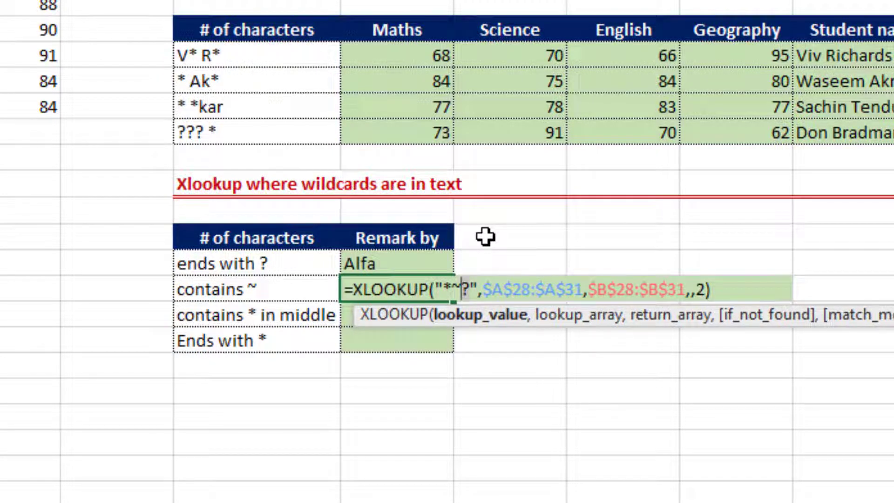
pyautogui.write('~')
pyautogui.press('Left')
pyautogui.hotkey('shift', 'Left')
pyautogui.press('Right')
pyautogui.hotkey('shift', 'Right')
pyautogui.press('Right')
pyautogui.write('*')
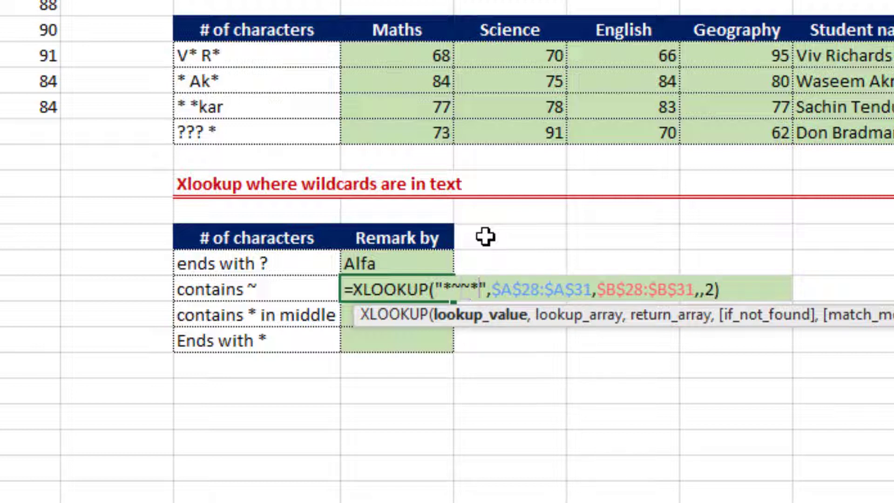
pyautogui.press('Return')
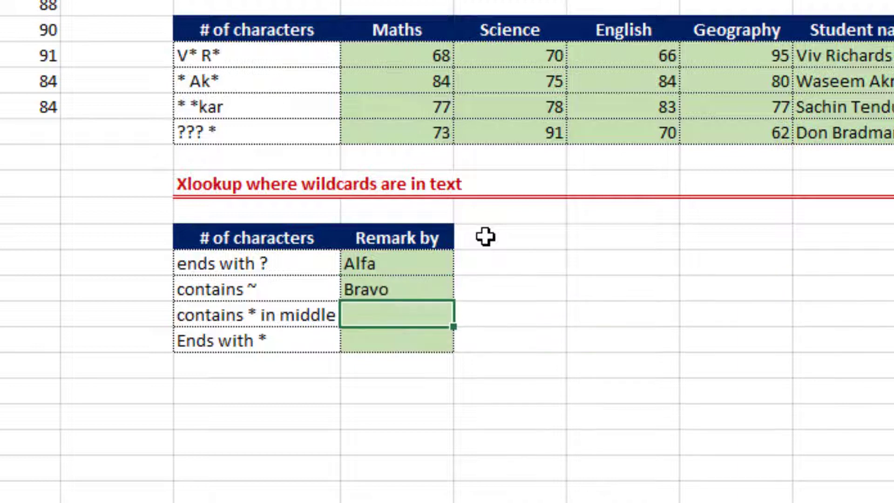
# - Copy the XLOOKUP formula from H29 into H30 for the "contains * in middle" case
pyautogui.press('Up')
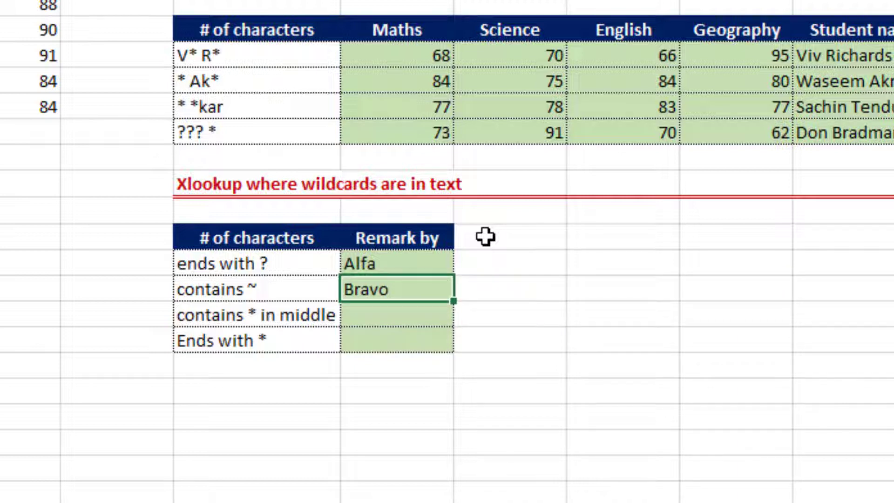
pyautogui.hotkey('ctrl', 'c')
pyautogui.press('Down')
pyautogui.press('Return')
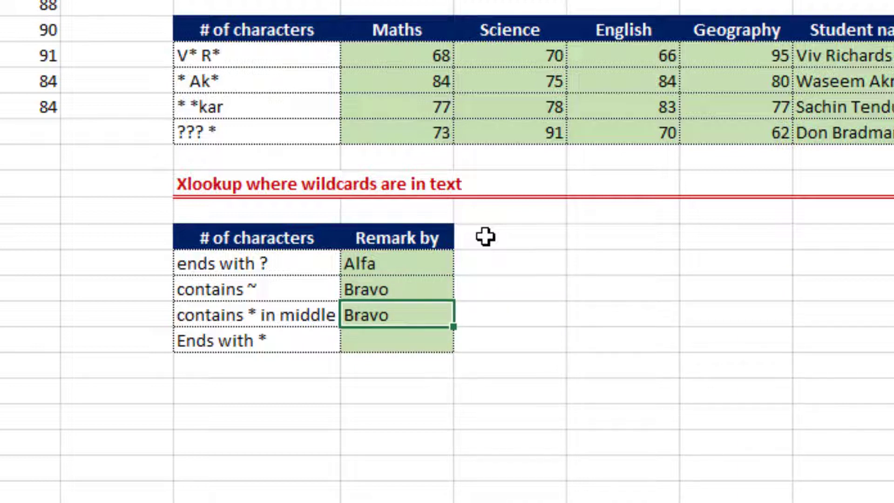
# - Change the lookup value in H30 to "*~**" so it matches remarks containing a literal asterisk in the middle
pyautogui.press('F2')
pyautogui.press('Left')
pyautogui.press('Left')
pyautogui.press('Left')
pyautogui.press('Left')
pyautogui.press('Left')
pyautogui.press('Left')
pyautogui.press('Left')
pyautogui.press('Left')
pyautogui.press('Left')
pyautogui.press('Left')
pyautogui.press('Left')
pyautogui.press('Left')
pyautogui.press('Left')
pyautogui.press('Left')
pyautogui.press('Left')
pyautogui.press('Left')
pyautogui.press('Left')
pyautogui.press('Left')
pyautogui.press('Left')
pyautogui.press('Left')
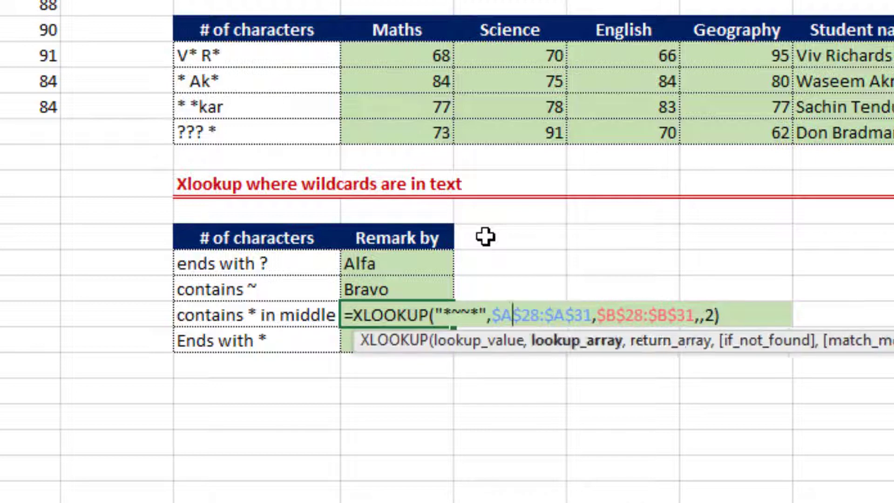
pyautogui.press('Left')
pyautogui.press('Left')
pyautogui.press('Left')
pyautogui.press('Left')
pyautogui.press('Left')
pyautogui.press('Left')
pyautogui.press('Left')
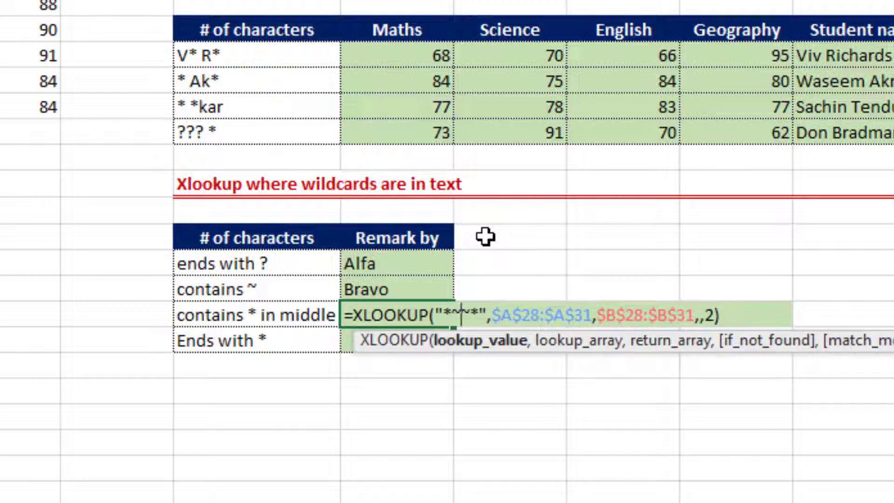
pyautogui.press('Delete')
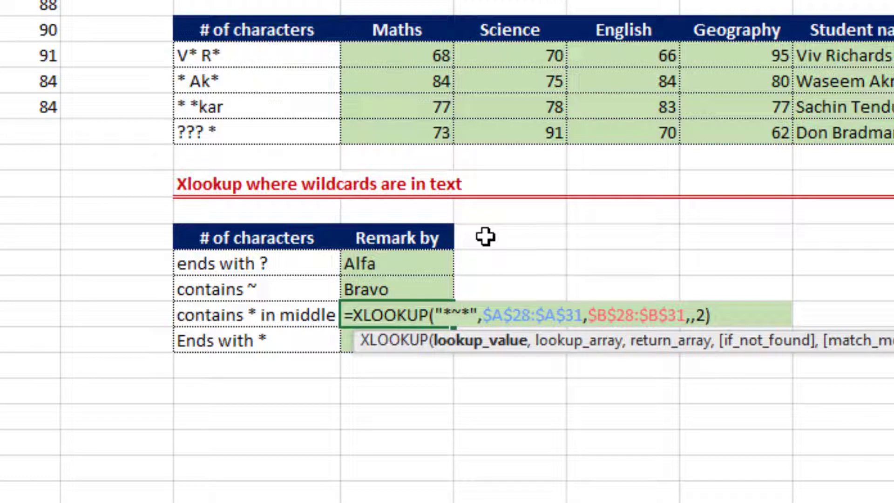
pyautogui.write('*')
pyautogui.press('End')
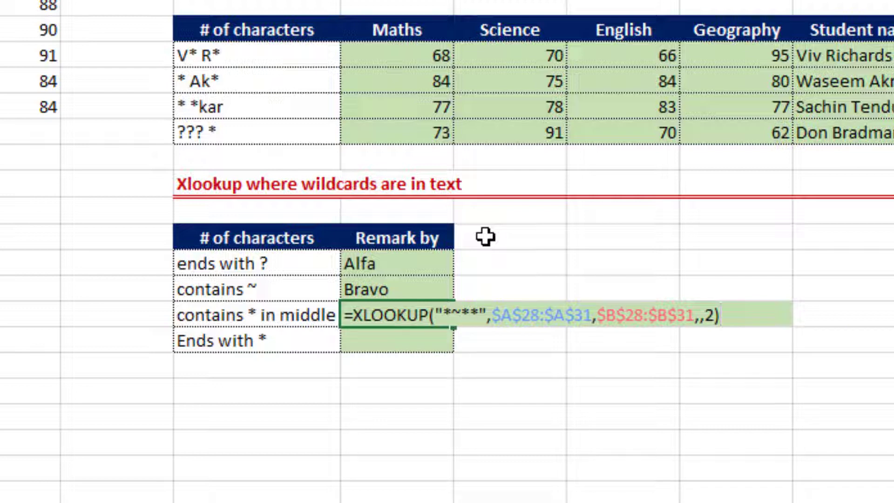
pyautogui.press('Return')
# - Copy the XLOOKUP formula from H30 into H31 for the "Ends with *" case
pyautogui.press('Up')
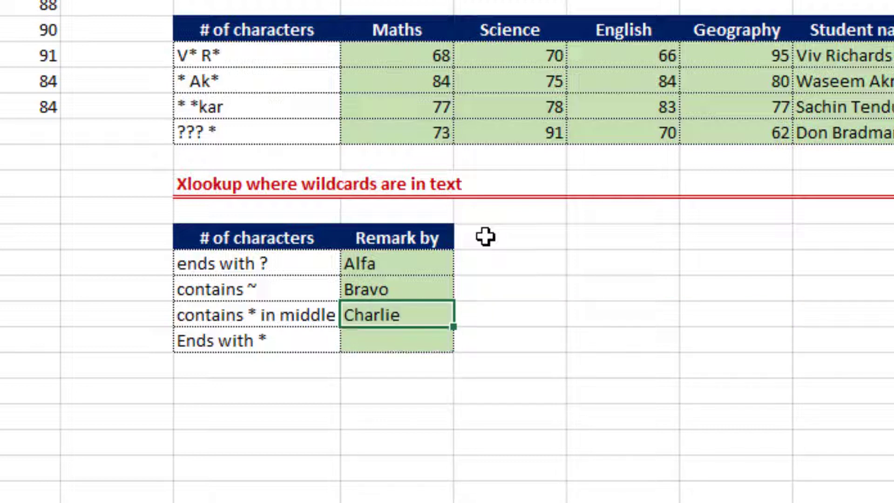
pyautogui.hotkey('ctrl', 'c')
pyautogui.press('Down')
pyautogui.press('Return')
# - Change the lookup value in H31 to "*~*" so it matches remarks ending with a literal asterisk
pyautogui.press('F2')
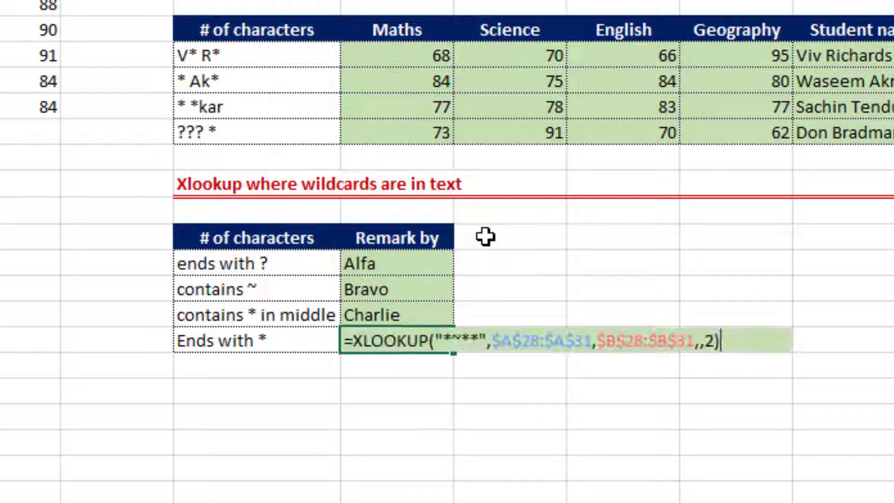
pyautogui.press('Left')
pyautogui.press('Left')
pyautogui.press('Left')
pyautogui.press('Left')
pyautogui.press('Left')
pyautogui.press('Left')
pyautogui.press('Left')
pyautogui.press('Left')
pyautogui.press('Left')
pyautogui.press('Left')
pyautogui.press('Left')
pyautogui.press('Left')
pyautogui.press('Left')
pyautogui.press('Left')
pyautogui.press('Left')
pyautogui.press('Left')
pyautogui.press('Left')
pyautogui.press('Left')
pyautogui.press('Left')
pyautogui.press('Left')
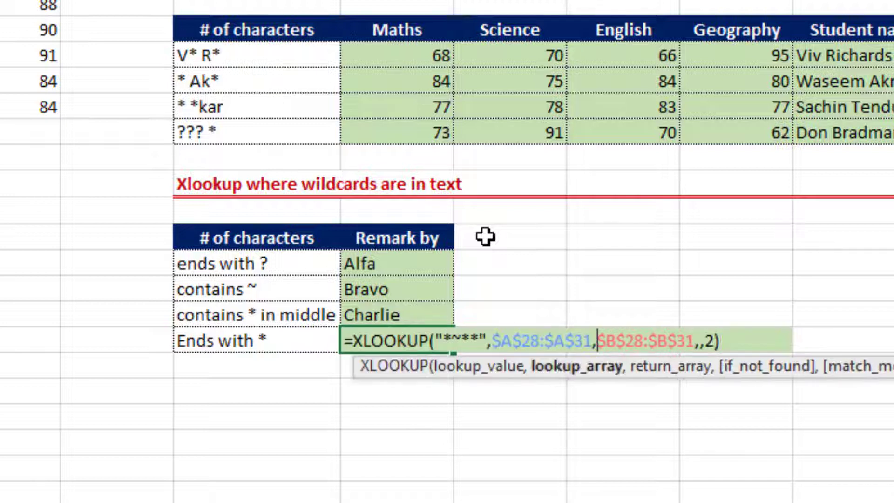
pyautogui.press('Delete')
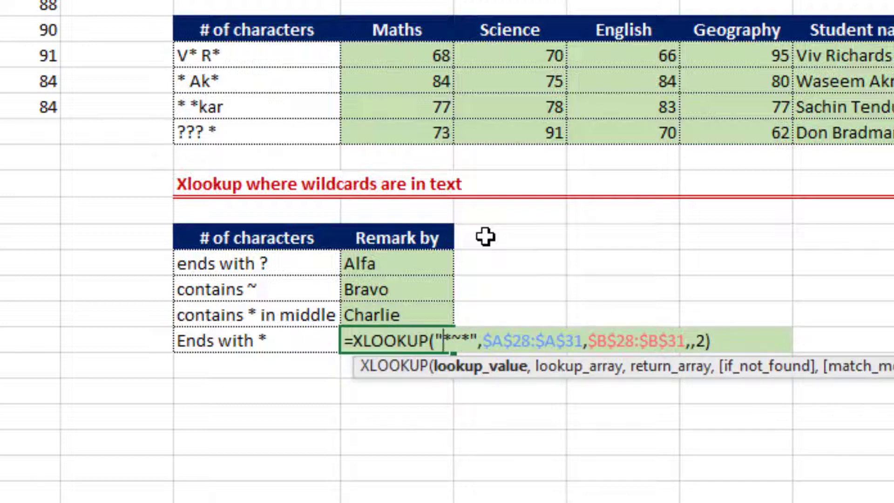
pyautogui.press('Right')
pyautogui.press('Right')
pyautogui.press('End')
pyautogui.press('Return')
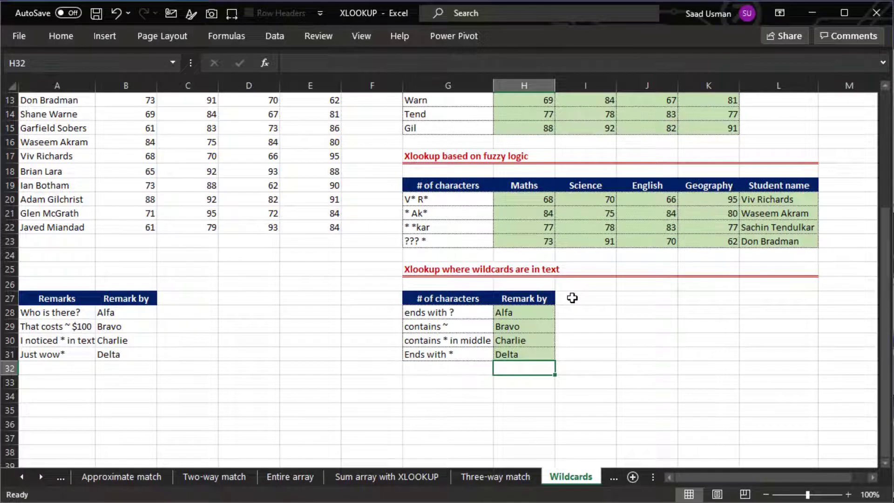
# - Return to the examples list on the XLOOKUP SYNTAX sheet and open the Picture lookup example
pyautogui.hotkey('ctrl', 'Home')
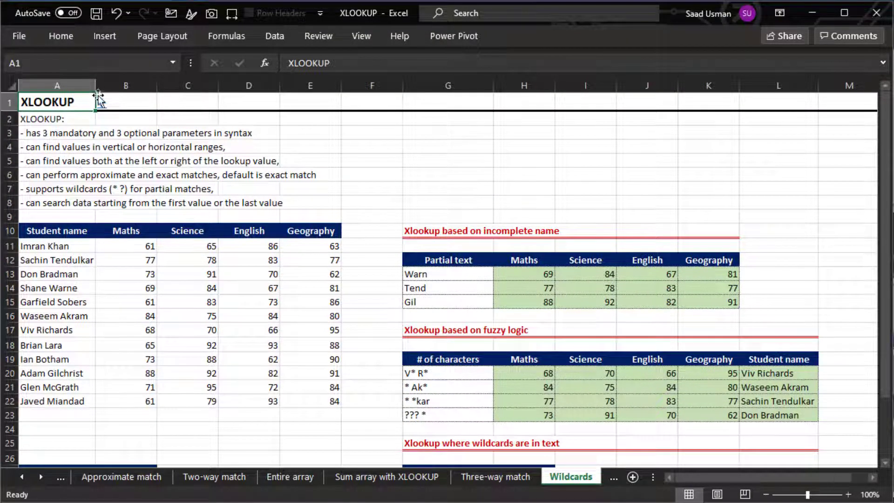
pyautogui.click(102, 104)
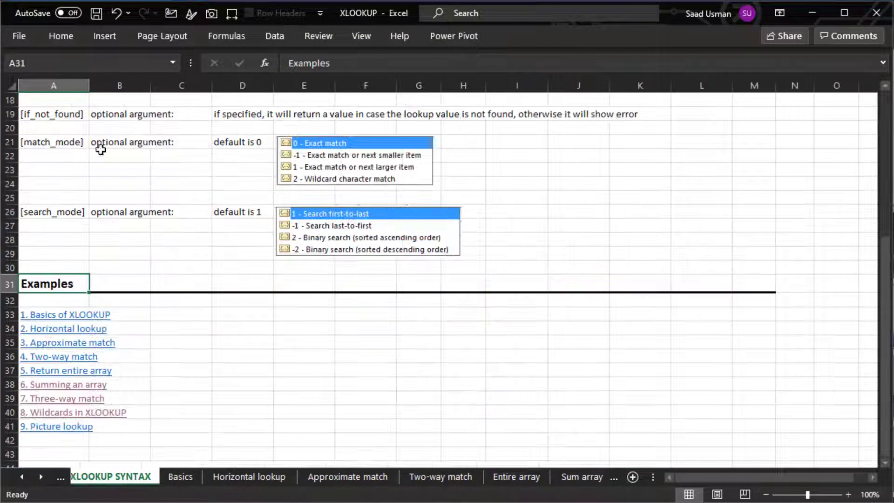
pyautogui.click(55, 430)
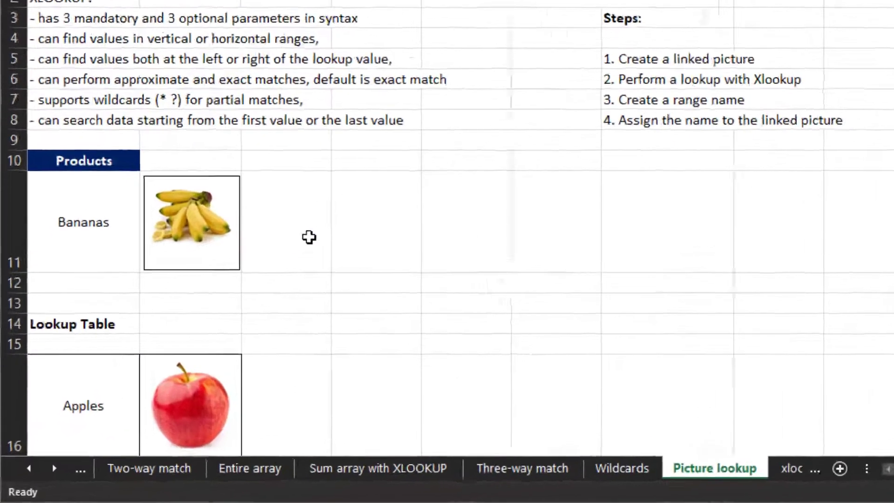
# - Look through the lookup table of fruit names and their pictures in rows 16 to 20
pyautogui.click(235, 300)
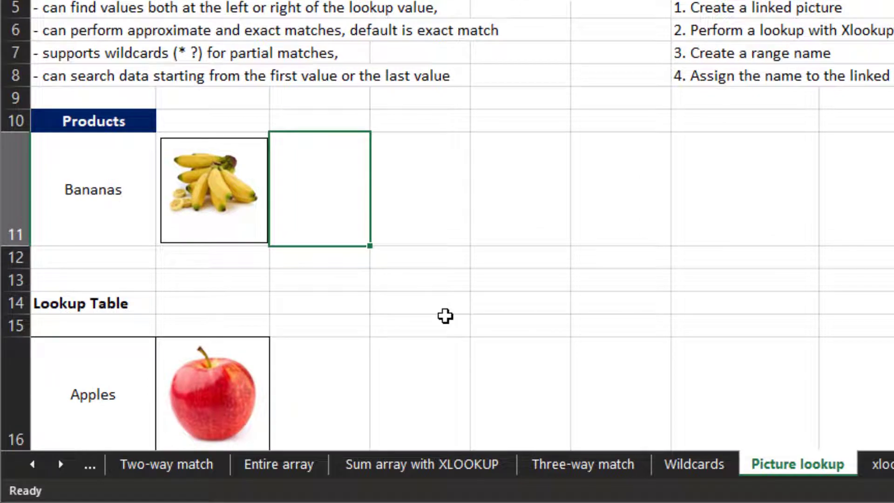
pyautogui.press('Down')
pyautogui.press('Down')
pyautogui.press('Down')
pyautogui.press('Down')
pyautogui.press('Down')
pyautogui.press('Down')
pyautogui.press('Down')
pyautogui.press('Down')
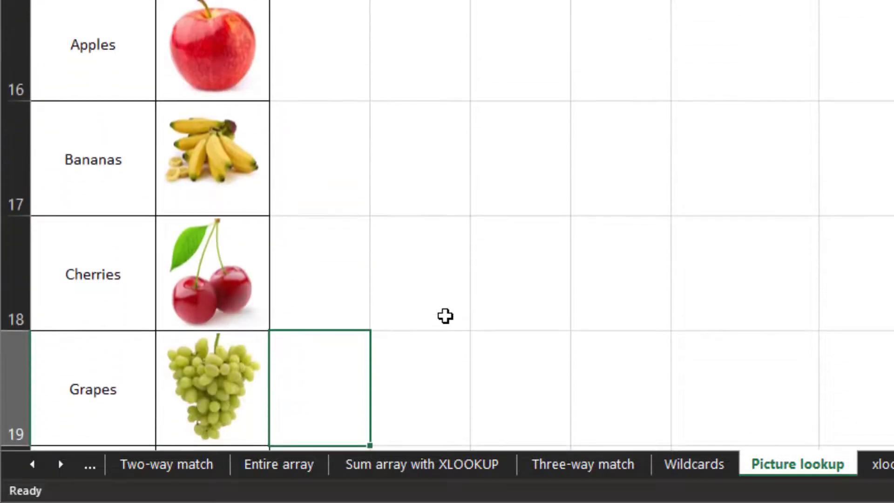
pyautogui.press('Down')
pyautogui.press('Up')
pyautogui.press('Up')
pyautogui.press('Up')
pyautogui.press('Up')
pyautogui.press('Up')
pyautogui.press('Up')
pyautogui.press('Up')
pyautogui.press('Up')
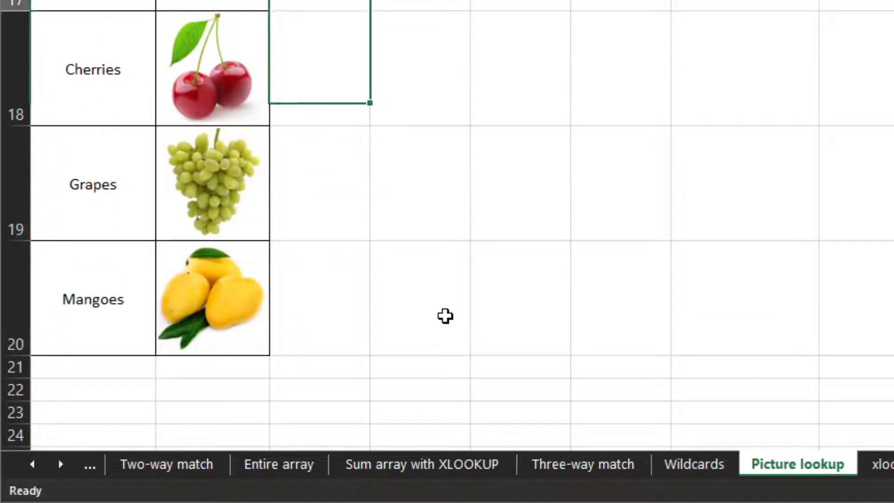
# - Test the picture lookup by choosing Cherries, Mangoes and finally Bananas as the product in A11
pyautogui.scroll(3, 445, 316)
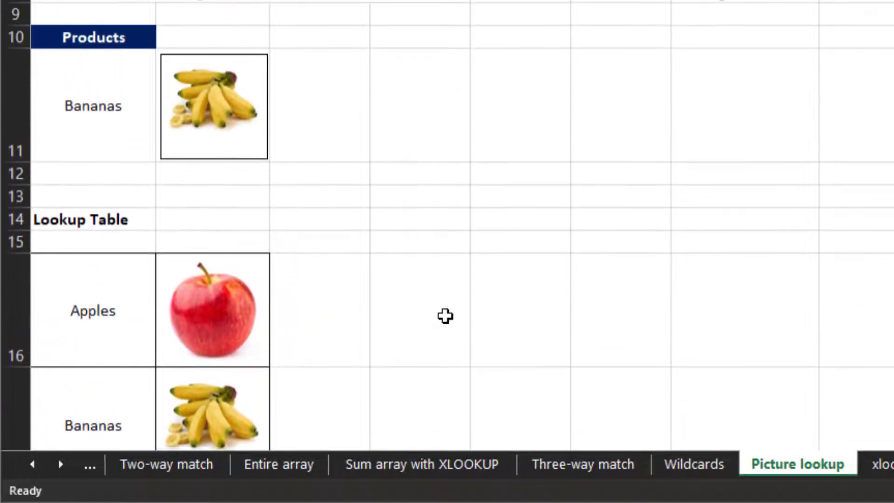
pyautogui.press('Down')
pyautogui.press('Left')
pyautogui.press('Down')
pyautogui.press('Down')
pyautogui.press('Down')
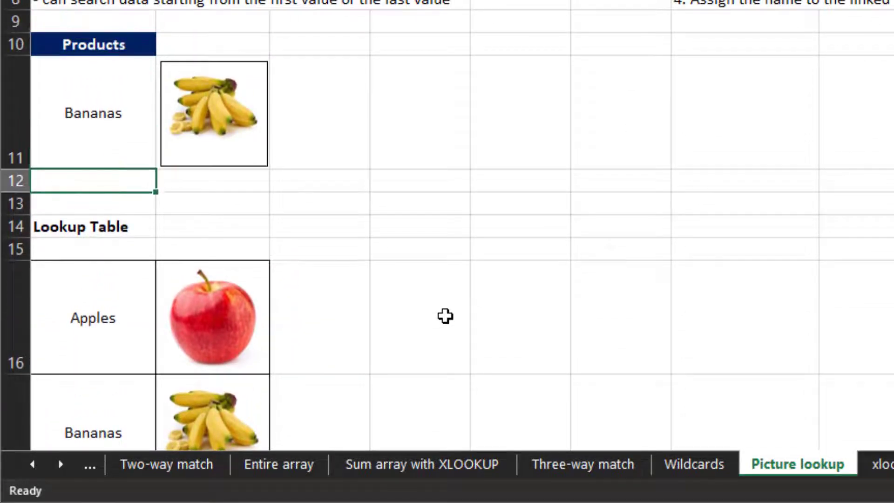
pyautogui.press('Up')
pyautogui.hotkey('alt', 'Down')
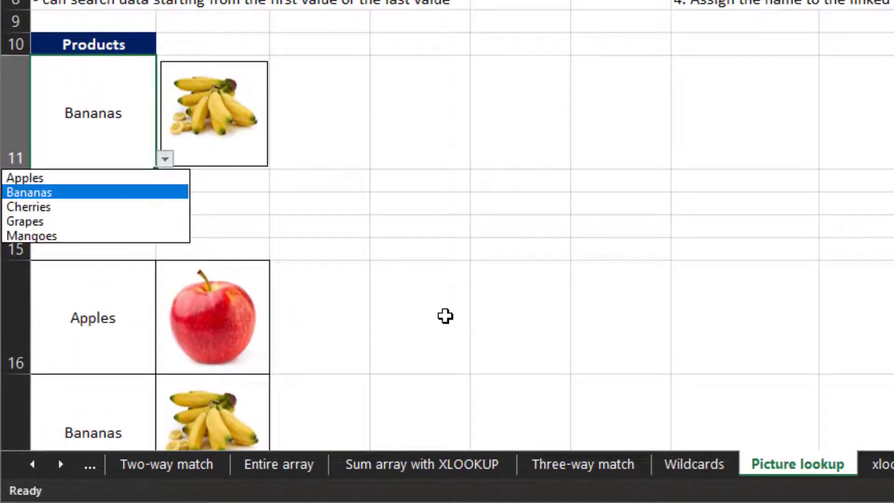
pyautogui.press('Down')
pyautogui.press('Return')
pyautogui.hotkey('alt', 'Down')
pyautogui.press('Down')
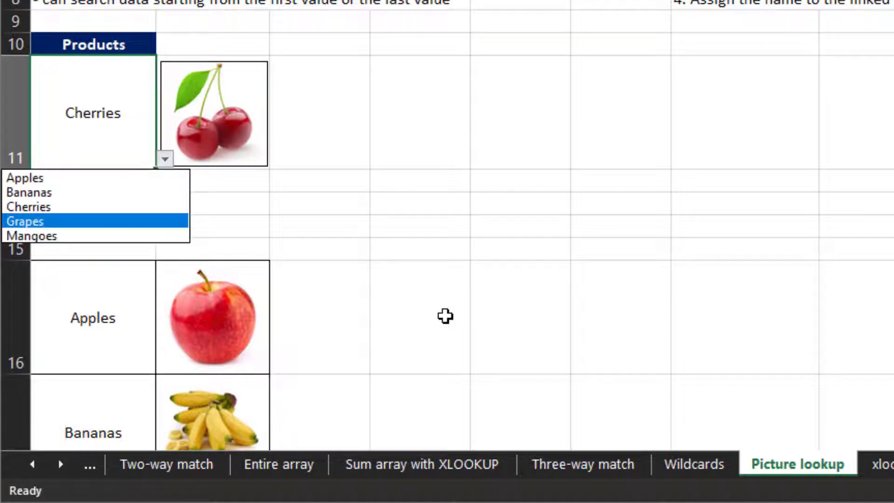
pyautogui.press('Down')
pyautogui.press('Return')
pyautogui.hotkey('alt', 'Down')
pyautogui.press('Up')
pyautogui.press('Up')
pyautogui.press('Up')
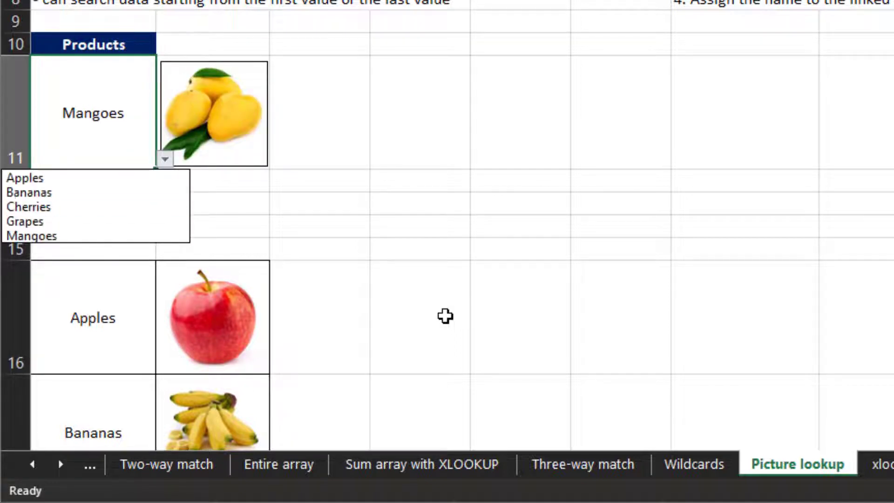
pyautogui.press('Return')
pyautogui.press('Right')
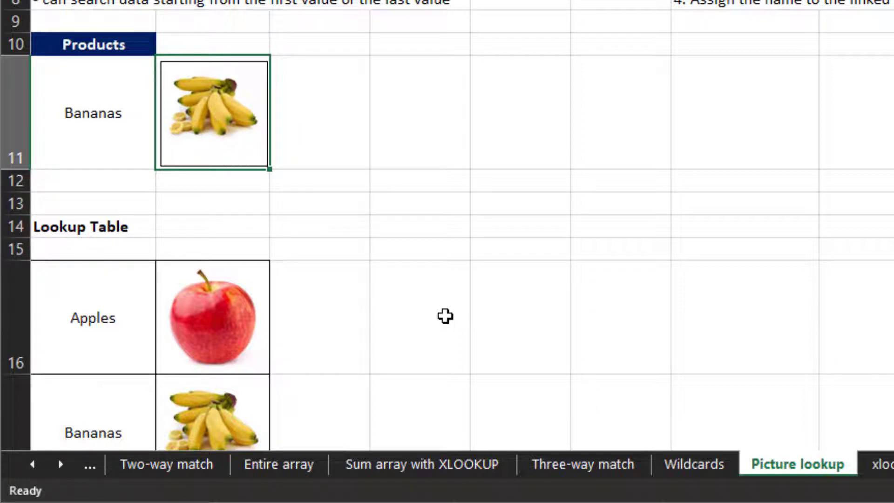
pyautogui.press('Right')
pyautogui.press('Right')
pyautogui.press('Right')
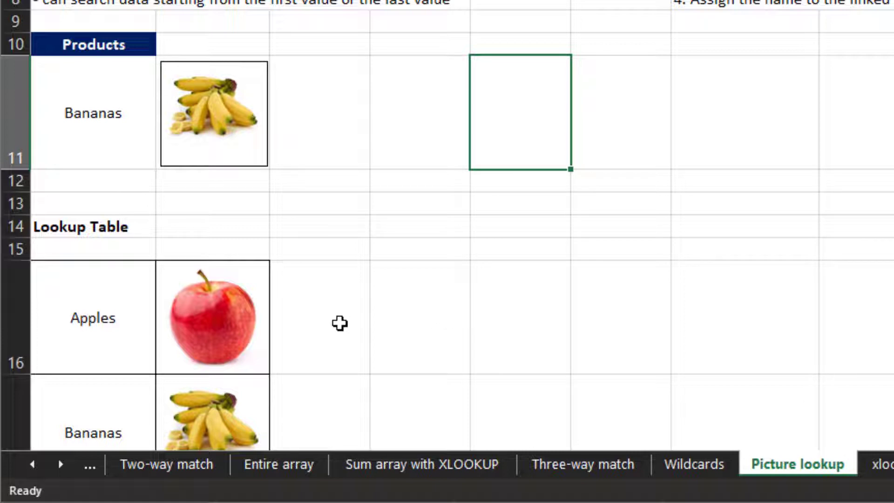
# - Copy cell B16 behind the apple picture, not the picture itself, and paste it as a linked picture in G11
pyautogui.click(286, 317)
pyautogui.press('Left')
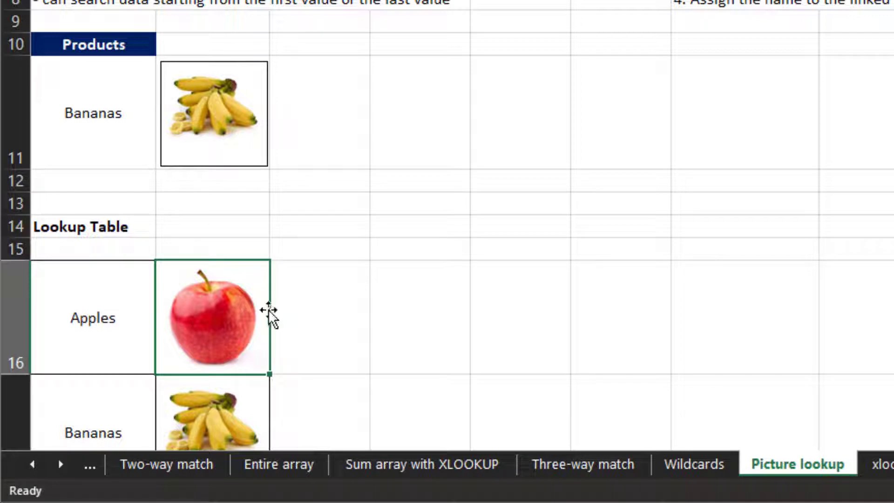
pyautogui.click(211, 302)
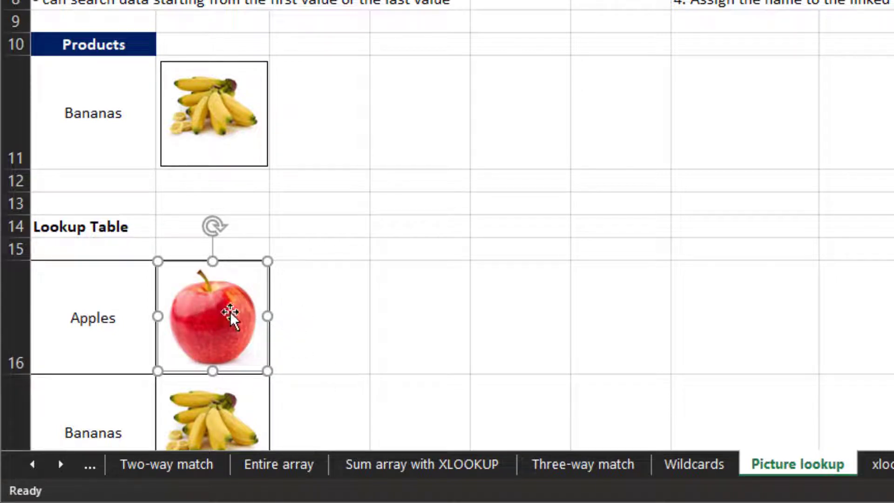
pyautogui.press('Escape')
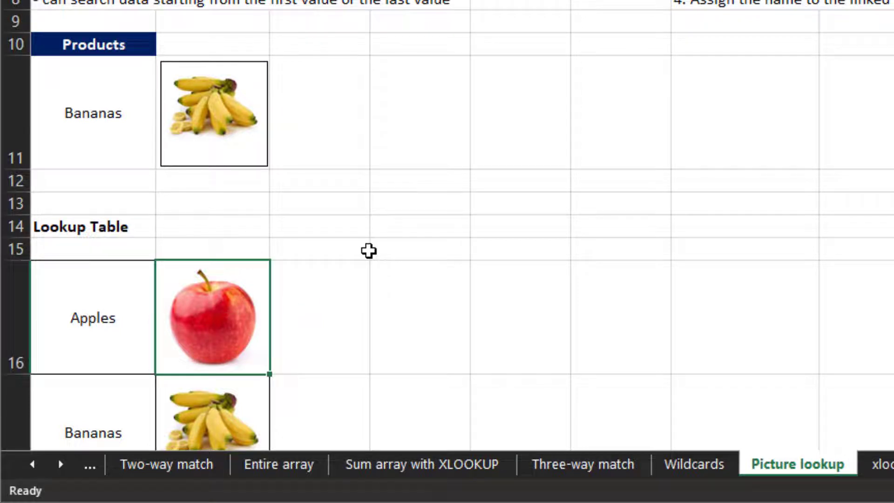
pyautogui.press('Right')
pyautogui.press('Left')
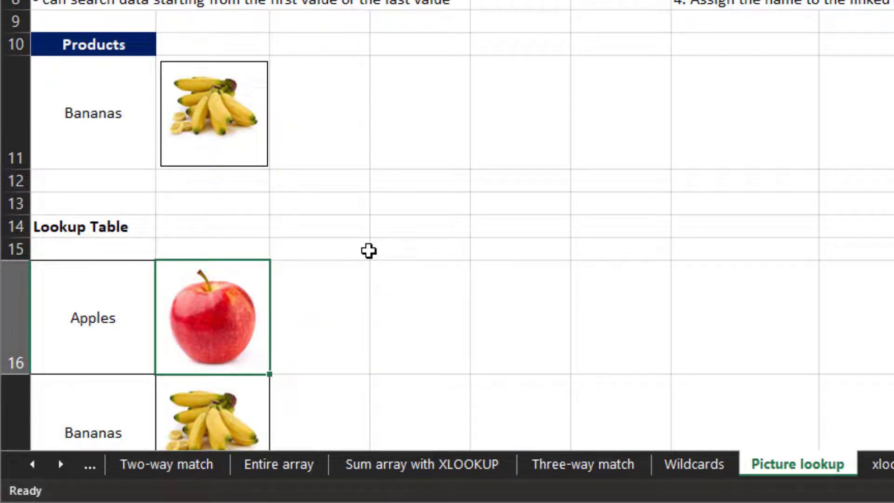
pyautogui.hotkey('ctrl', 'c')
pyautogui.press('Right')
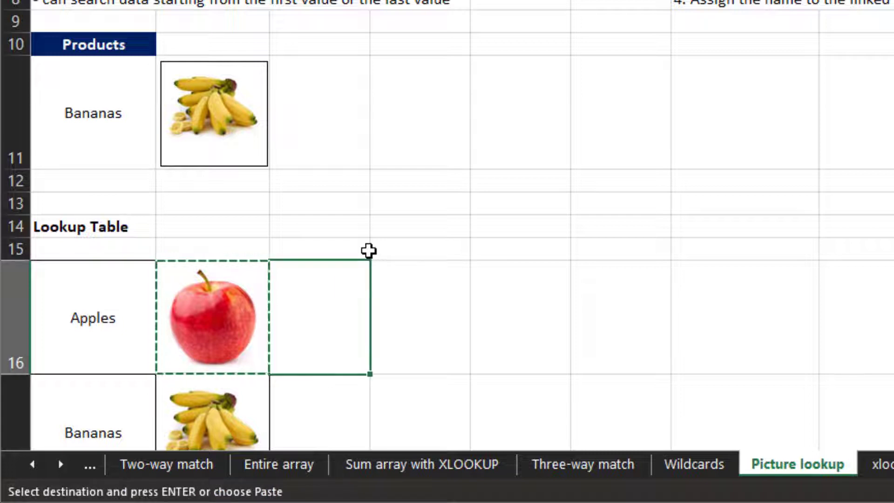
pyautogui.press('Right')
pyautogui.press('Right')
pyautogui.press('Up')
pyautogui.press('Up')
pyautogui.press('Up')
pyautogui.press('Up')
pyautogui.press('Up')
pyautogui.press('Up')
pyautogui.press('Right')
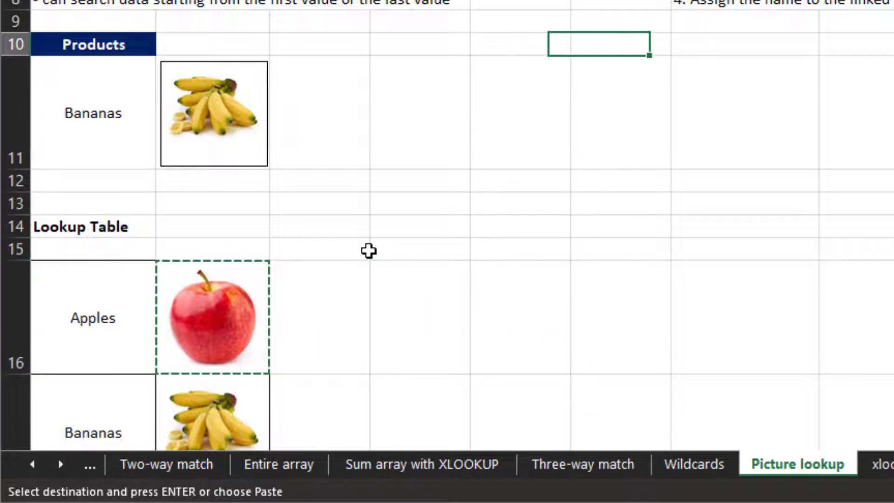
pyautogui.press('Down')
pyautogui.press('Right')
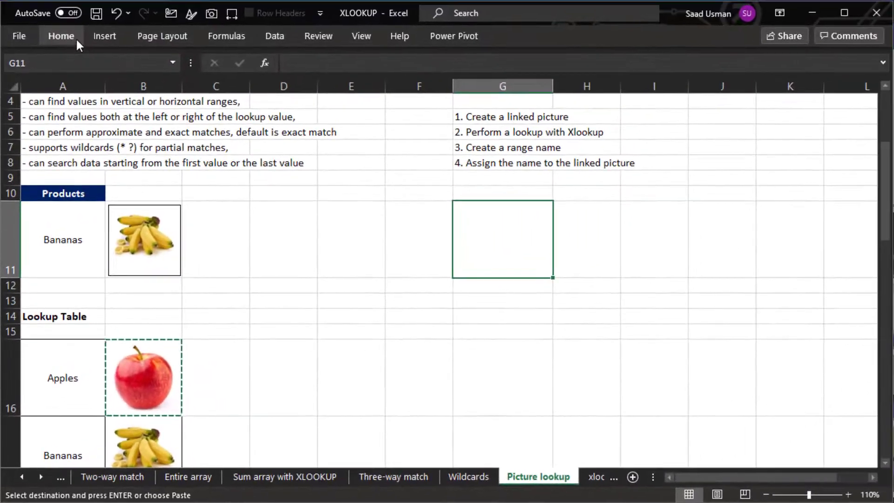
pyautogui.click(77, 43)
pyautogui.click(24, 86)
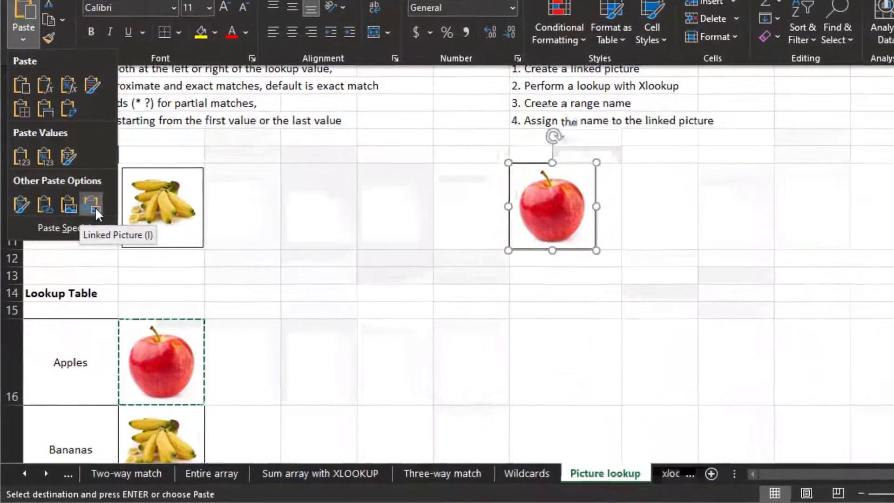
pyautogui.click(85, 241)
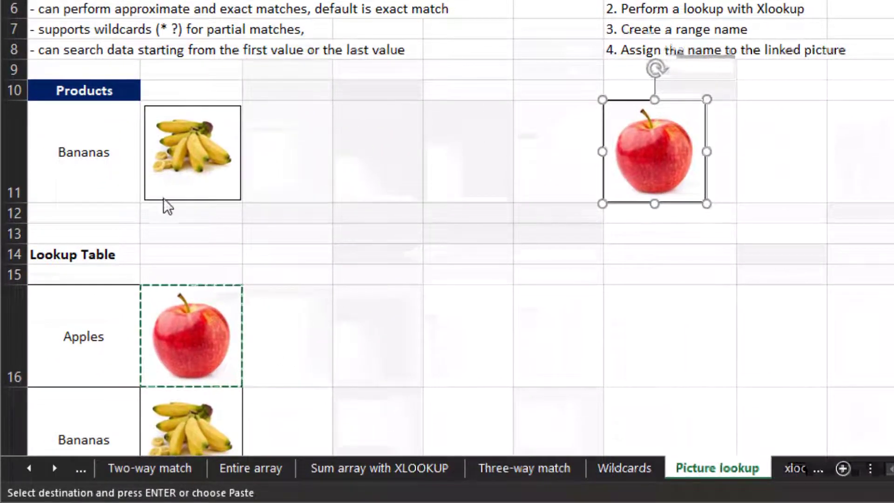
pyautogui.press('Escape')
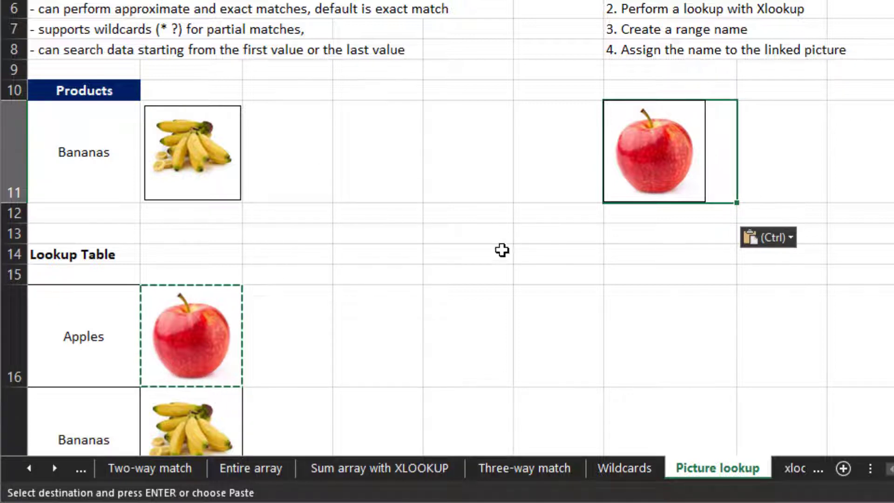
# - Copy the product cell A11 with its drop-down list into E11
pyautogui.click(466, 163)
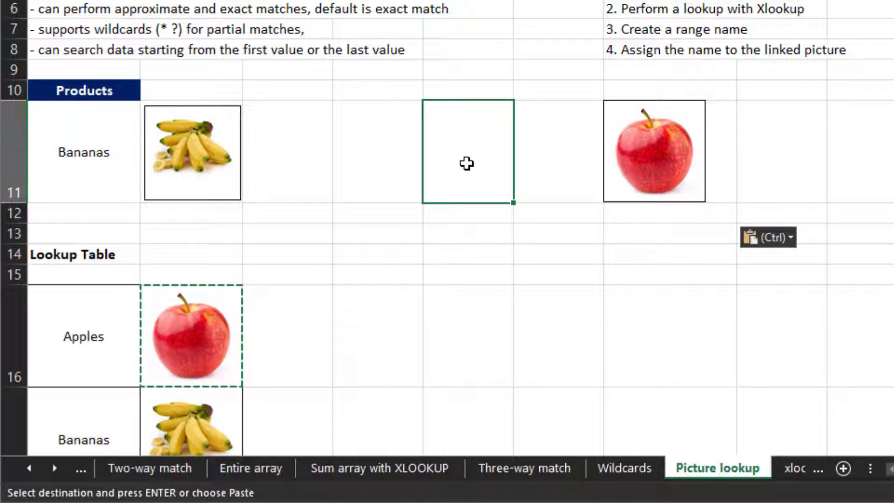
pyautogui.press('Left')
pyautogui.press('Left')
pyautogui.press('Left')
pyautogui.press('Left')
pyautogui.hotkey('ctrl', 'c')
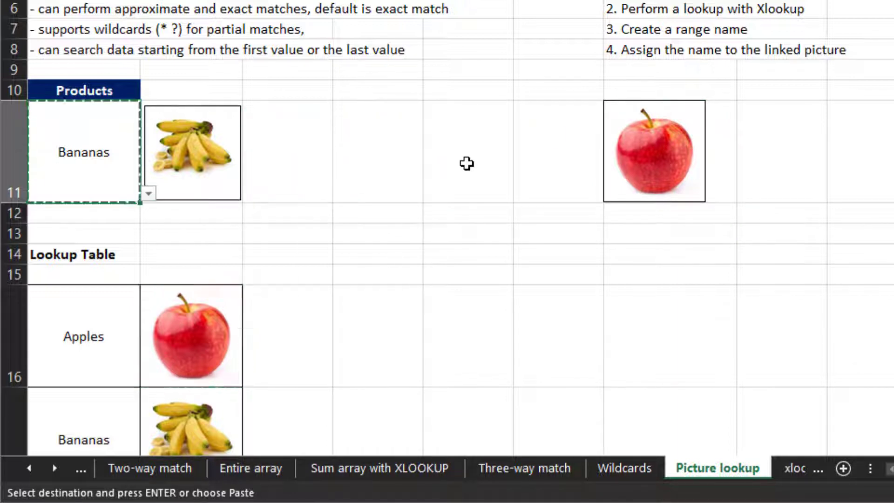
pyautogui.press('Right')
pyautogui.press('Right')
pyautogui.press('Right')
pyautogui.press('Right')
pyautogui.press('Return')
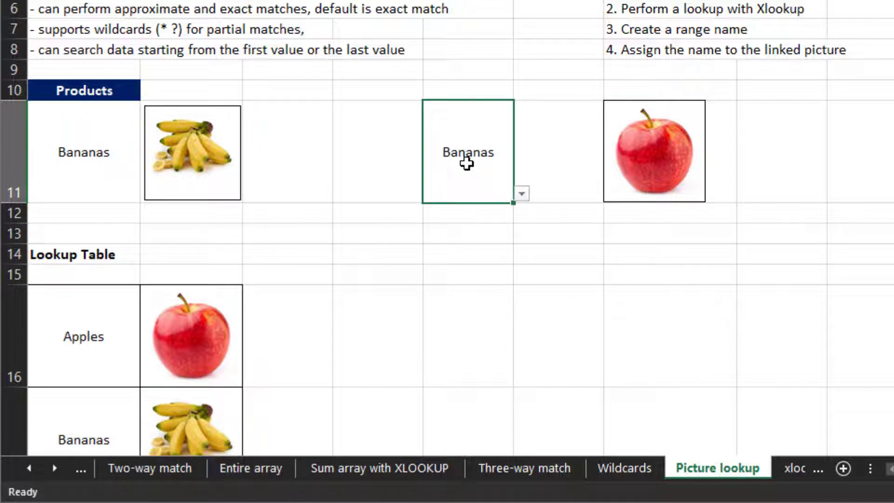
# - Choose Grapes as the product in E11
pyautogui.hotkey('alt', 'Down')
pyautogui.press('Down')
pyautogui.press('Down')
pyautogui.press('Return')
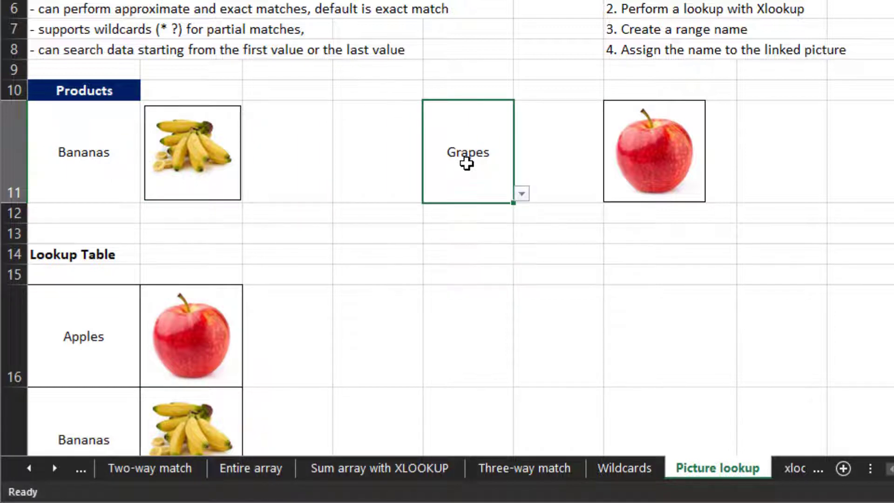
# - Start an XLOOKUP formula in F11 with the product cell E11 as the lookup value
pyautogui.press('Right')
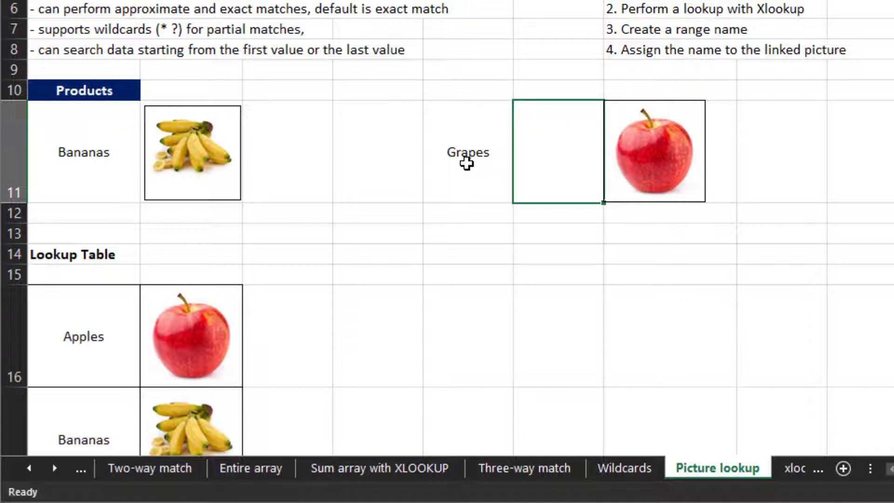
pyautogui.write('=xl')
pyautogui.press('Tab')
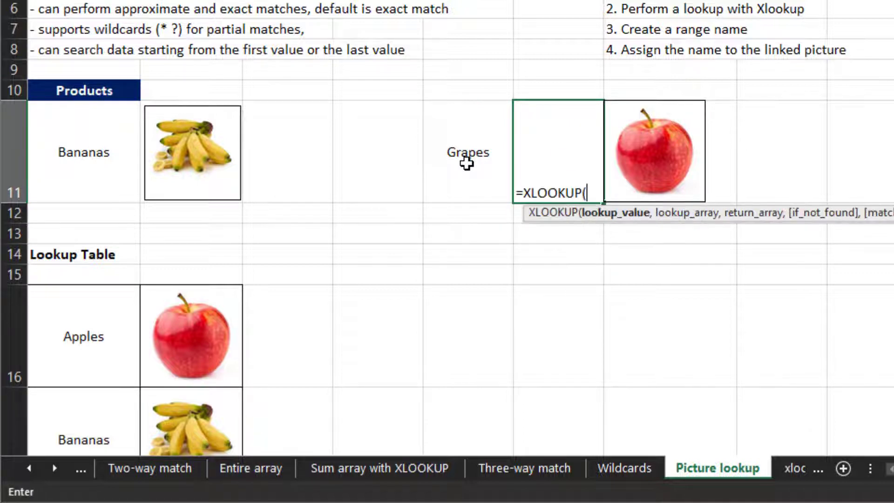
pyautogui.click(466, 163)
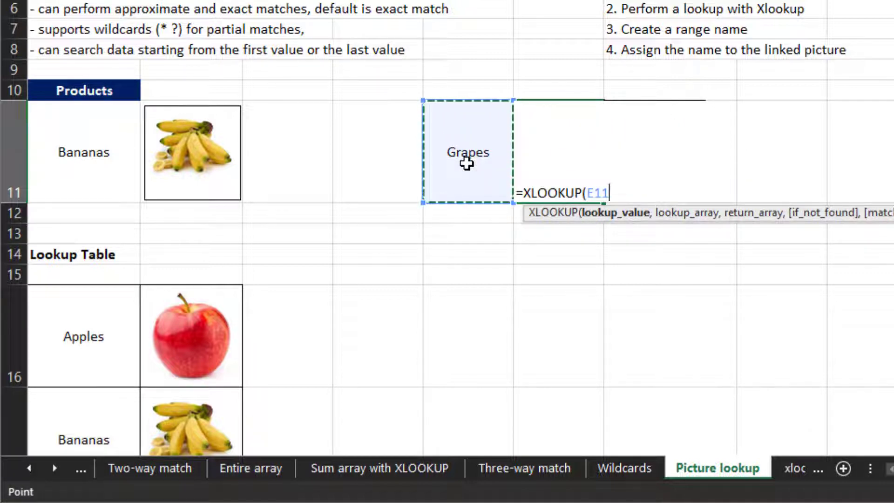
pyautogui.write(',')
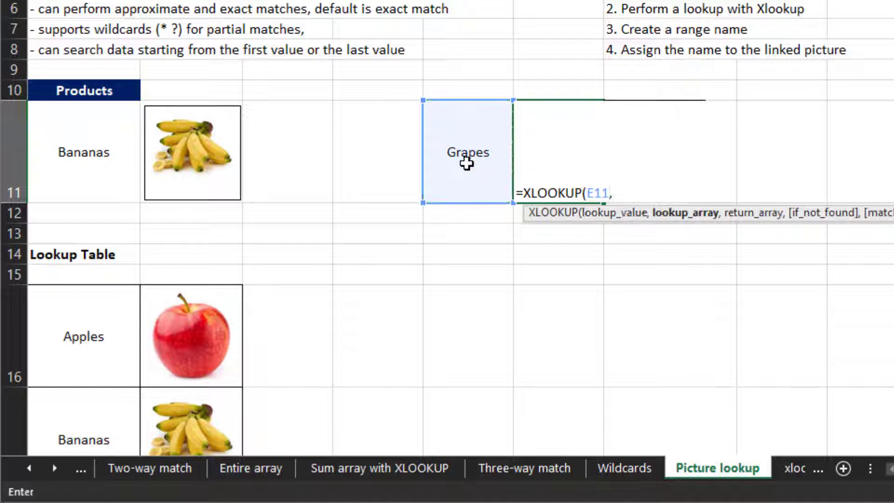
# - Set the formula's lookup array to the fruit names in $A$16:$A$20 as an absolute reference
pyautogui.press('Left')
pyautogui.press('Left')
pyautogui.press('Left')
pyautogui.press('Down')
pyautogui.press('Down')
pyautogui.press('Down')
pyautogui.press('Down')
pyautogui.press('Left')
pyautogui.press('Down')
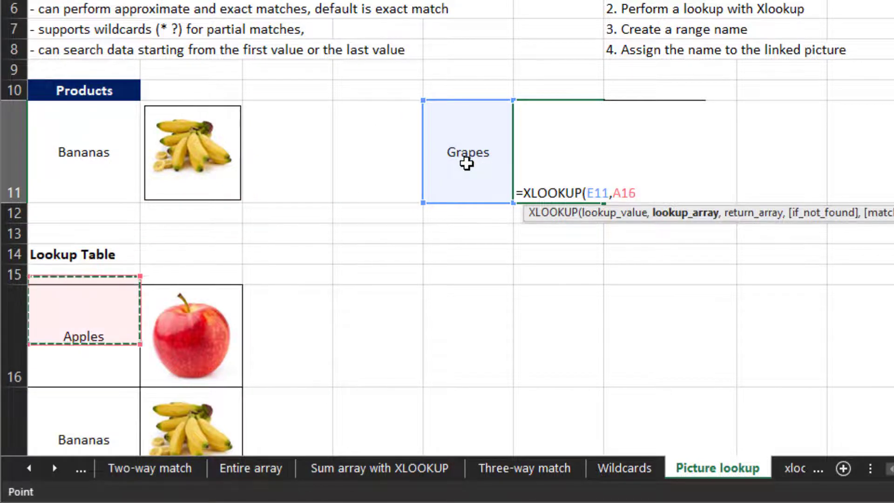
pyautogui.hotkey('ctrl', 'shift', 'Down')
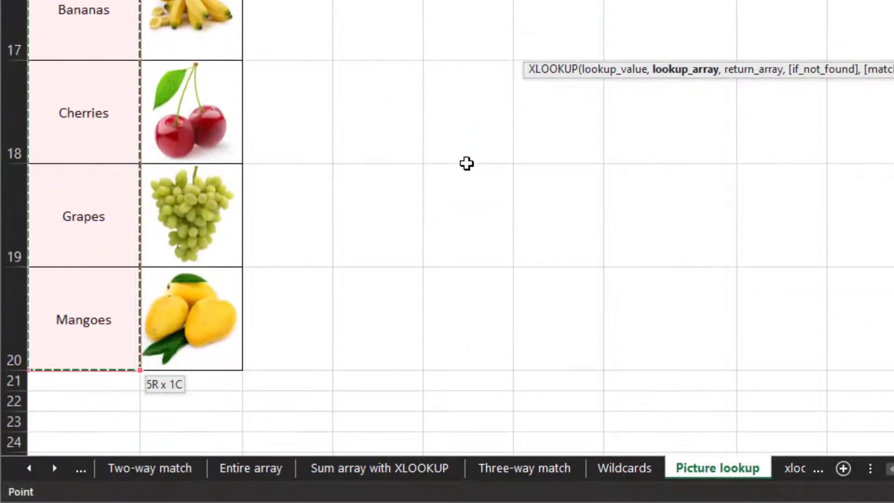
pyautogui.press('F4')
pyautogui.write(',')
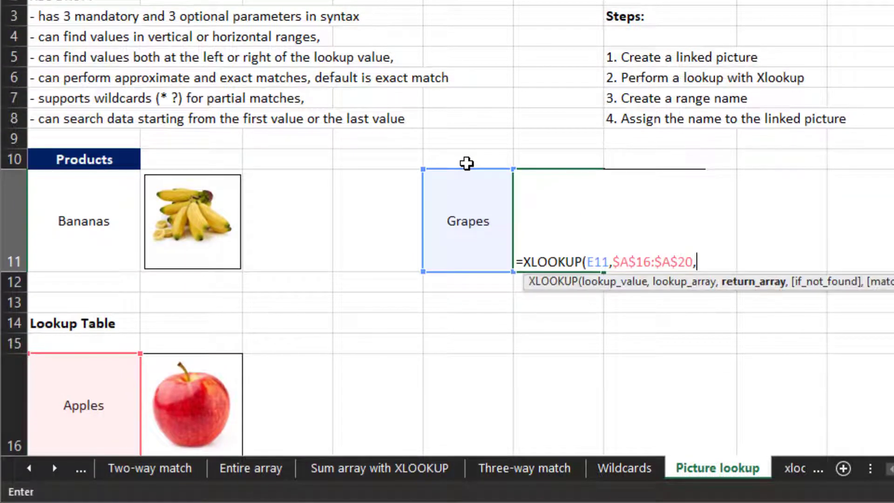
# - Add the picture cells $B$16:$B$20 as the absolute return array and close the XLOOKUP formula
pyautogui.press('Left')
pyautogui.press('Down')
pyautogui.press('Down')
pyautogui.press('Down')
pyautogui.press('Down')
pyautogui.press('Down')
pyautogui.press('Left')
pyautogui.press('Left')
pyautogui.press('Left')
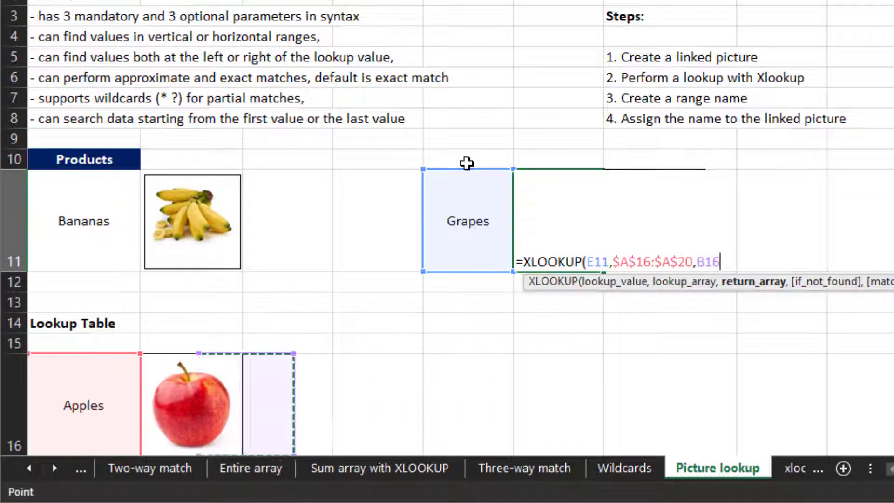
pyautogui.hotkey('shift', 'Down')
pyautogui.hotkey('shift', 'Down')
pyautogui.hotkey('shift', 'Down')
pyautogui.hotkey('shift', 'Down')
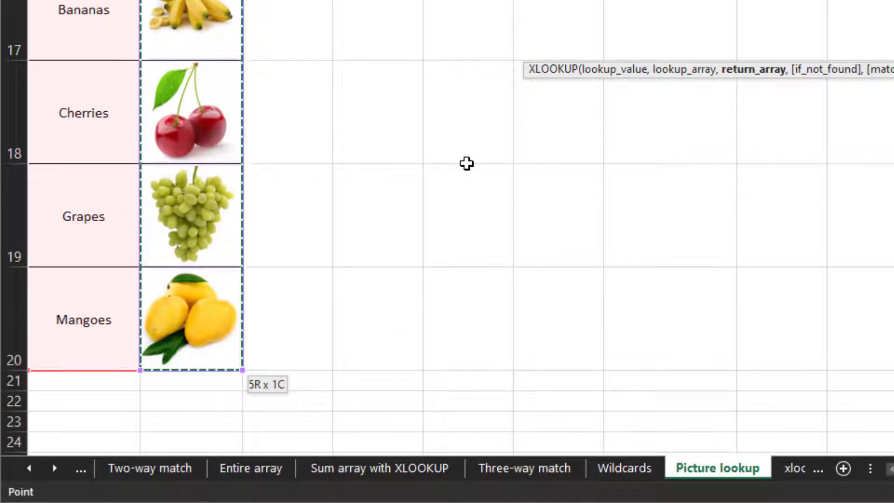
pyautogui.press('F4')
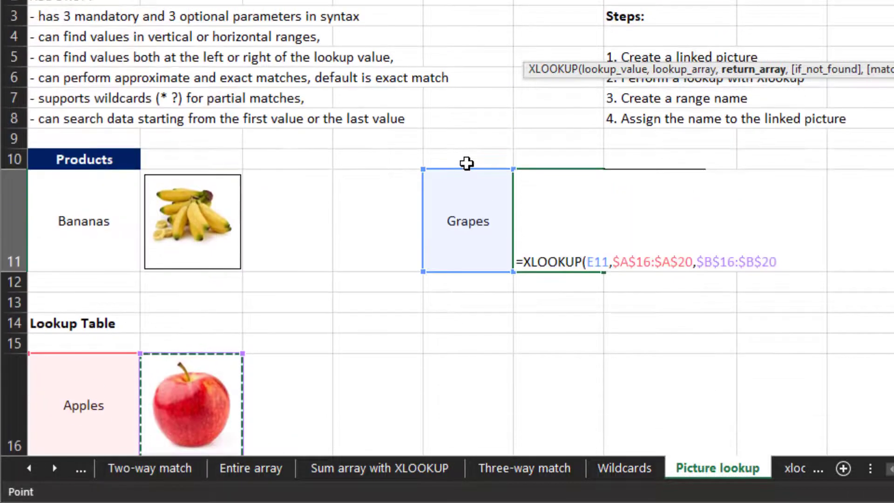
pyautogui.write(')')
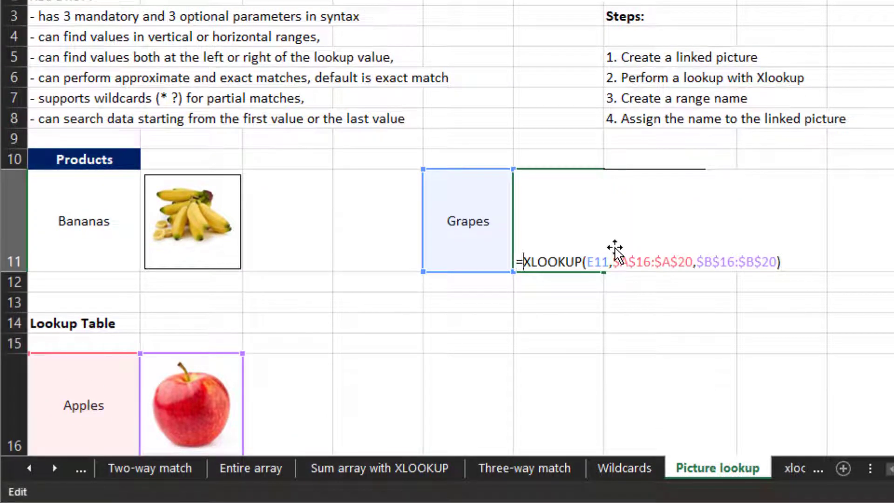
# - Make the lookup value absolute as $E$11 and enter the XLOOKUP formula in F11
pyautogui.press('Right')
pyautogui.press('Right')
pyautogui.press('Right')
pyautogui.press('Right')
pyautogui.press('Right')
pyautogui.press('Right')
pyautogui.press('Right')
pyautogui.press('Right')
pyautogui.press('Right')
pyautogui.press('Right')
pyautogui.press('F4')
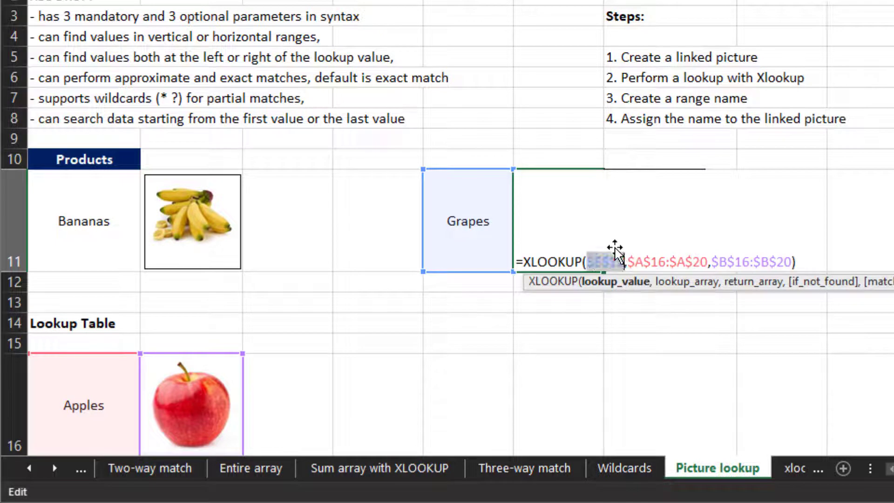
pyautogui.press('Right')
pyautogui.press('Right')
pyautogui.press('Right')
pyautogui.press('Right')
pyautogui.press('Right')
pyautogui.press('Right')
pyautogui.press('Right')
pyautogui.press('Right')
pyautogui.press('Right')
pyautogui.press('Right')
pyautogui.press('Right')
pyautogui.press('Right')
pyautogui.press('Right')
pyautogui.press('Right')
pyautogui.press('Right')
pyautogui.press('Right')
pyautogui.press('Right')
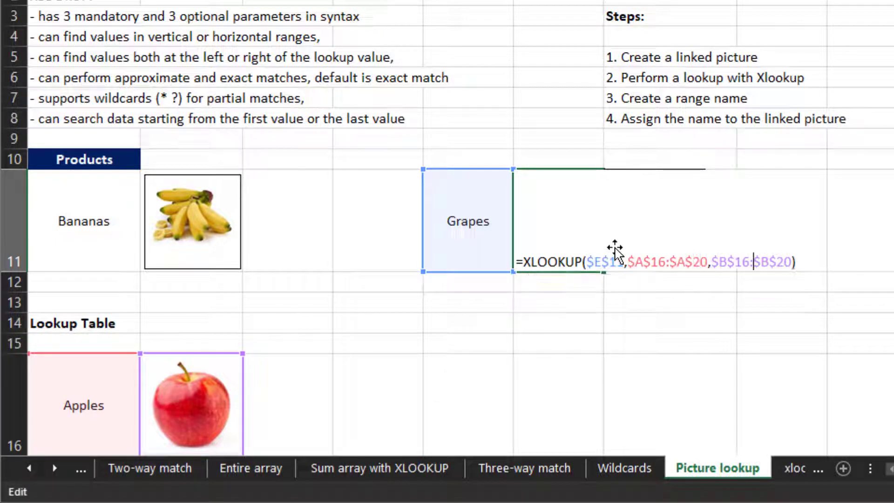
pyautogui.press('Return')
# - Copy the whole XLOOKUP formula text from F11 and leave the cell as it is
pyautogui.press('Up')
pyautogui.press('F2')
pyautogui.hotkey('shift', 'Home')
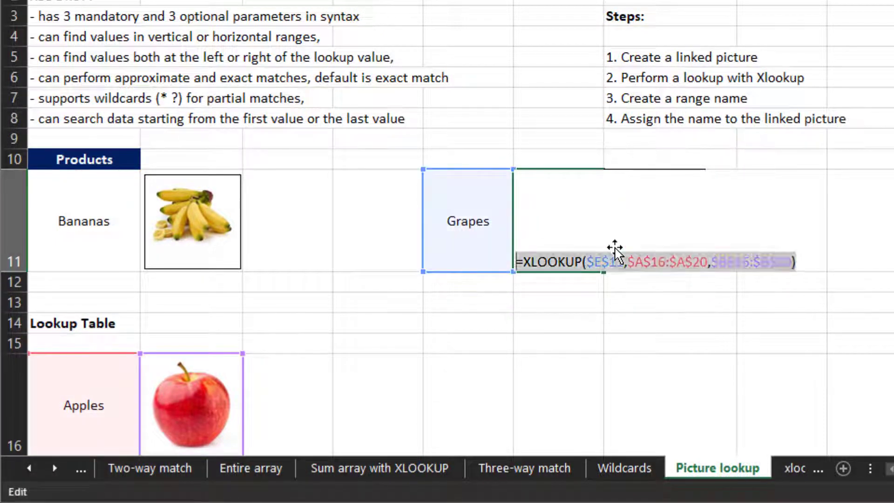
pyautogui.press('Return')
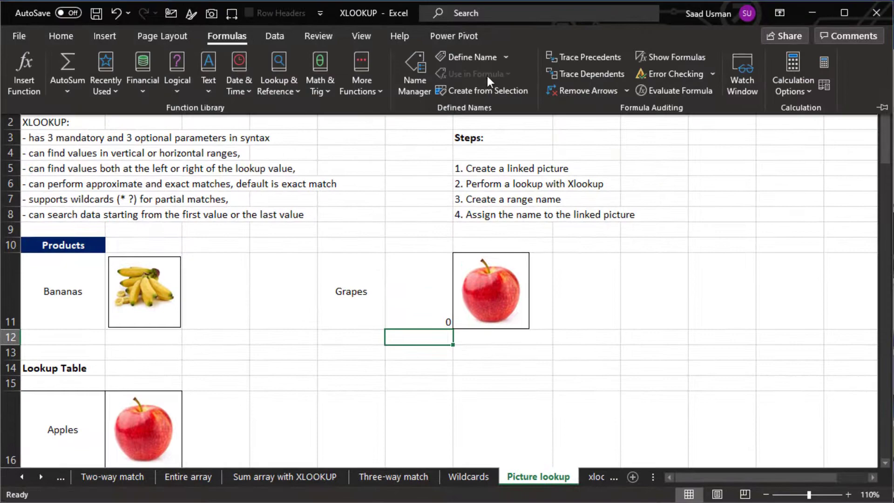
# - Define a workbook-scoped name MyPic that refers to the copied formula =XLOOKUP($E$11,$A$16:$A$20,$B$16:$B$20)
pyautogui.click(430, 81)
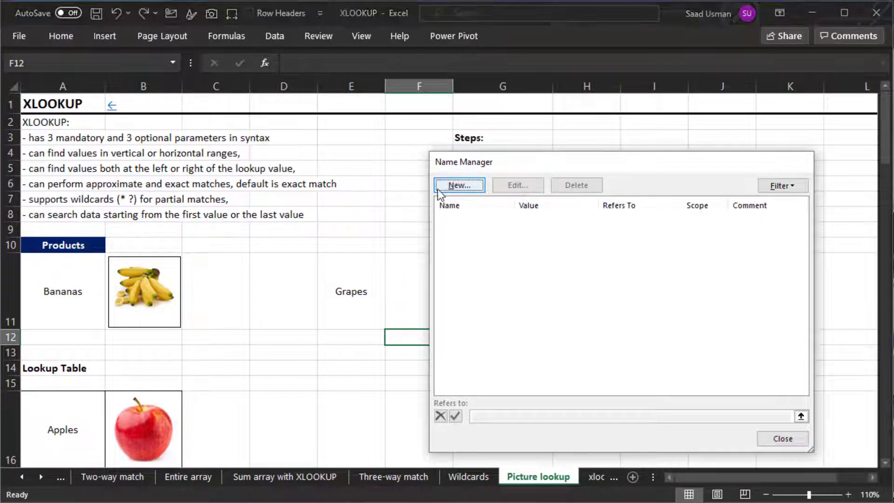
pyautogui.click(438, 187)
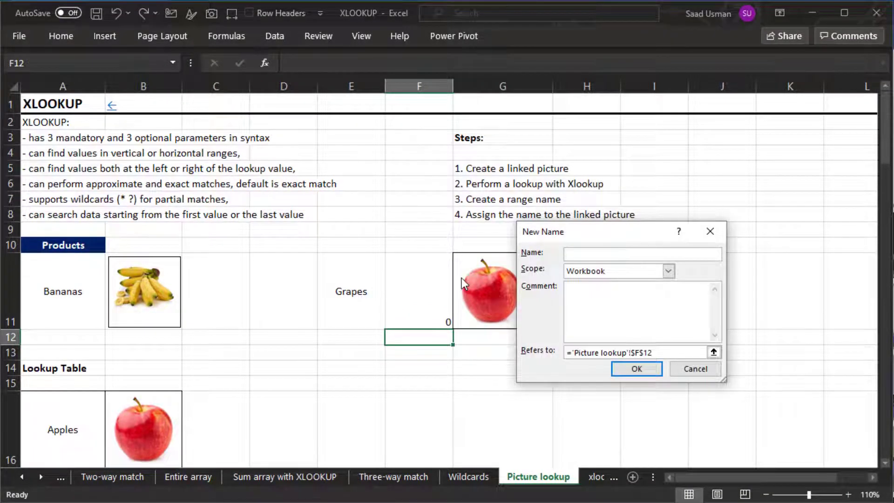
pyautogui.write('MyPic')
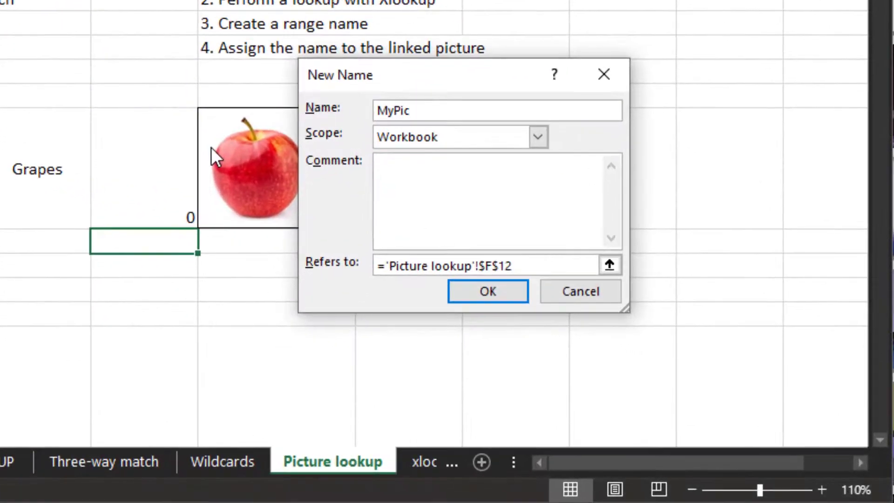
pyautogui.press('Tab')
pyautogui.press('Tab')
pyautogui.press('Tab')
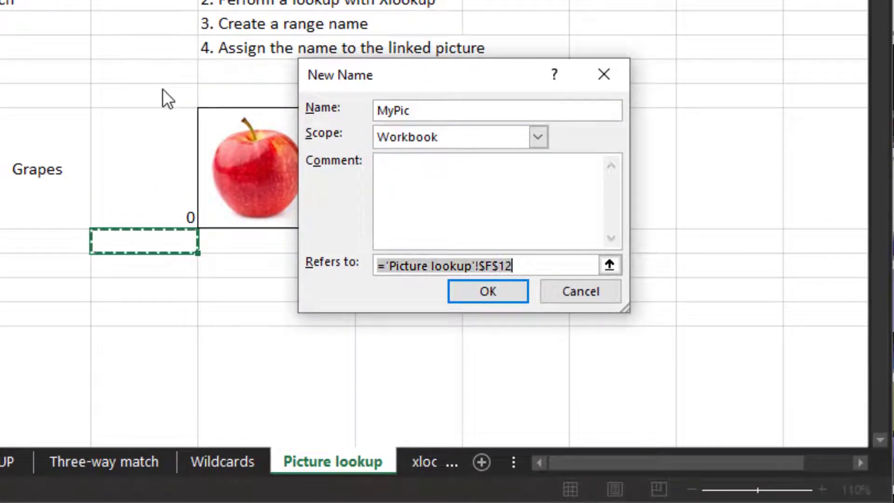
pyautogui.hotkey('ctrl', 'v')
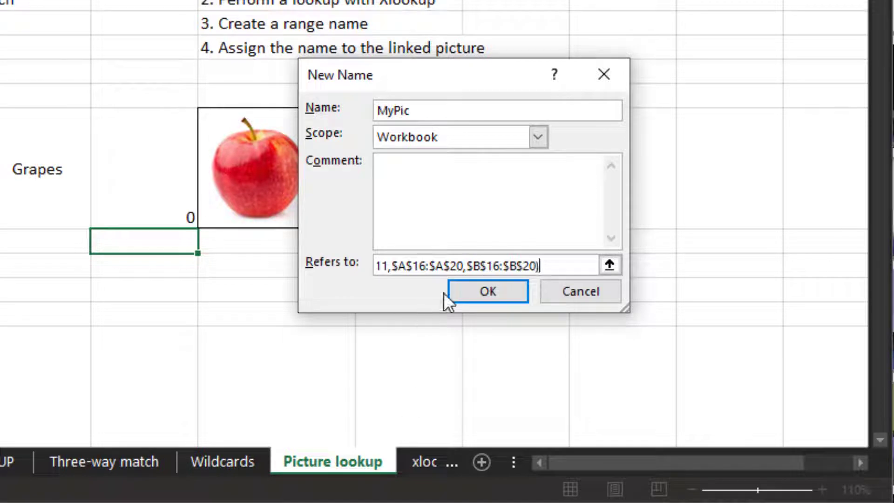
pyautogui.click(494, 299)
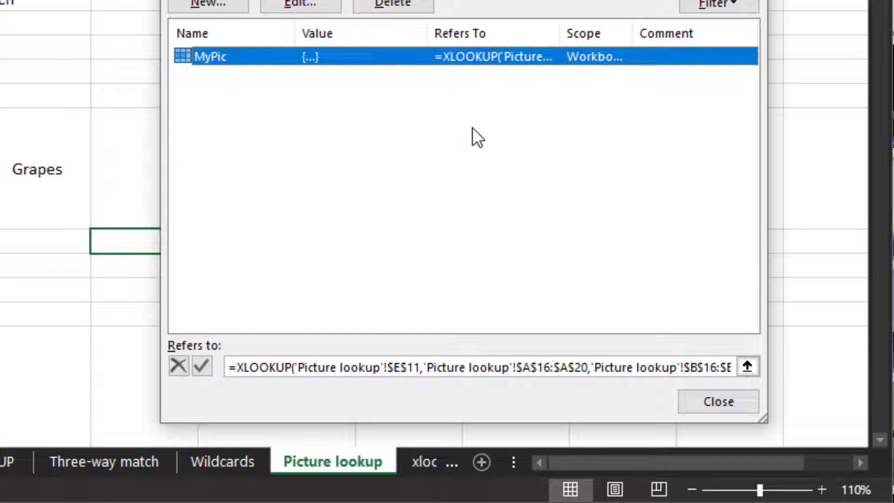
pyautogui.click(724, 410)
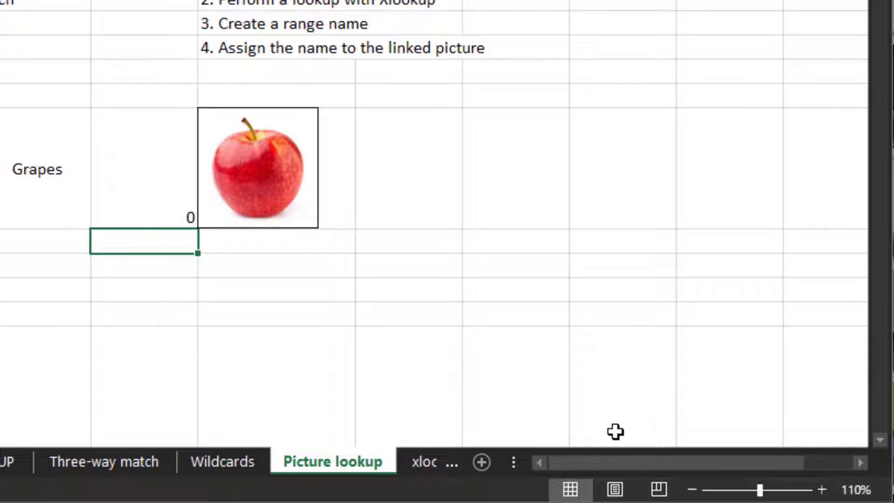
# - Replace the cell reference of the linked picture in G11 with =MyPic
pyautogui.click(432, 287)
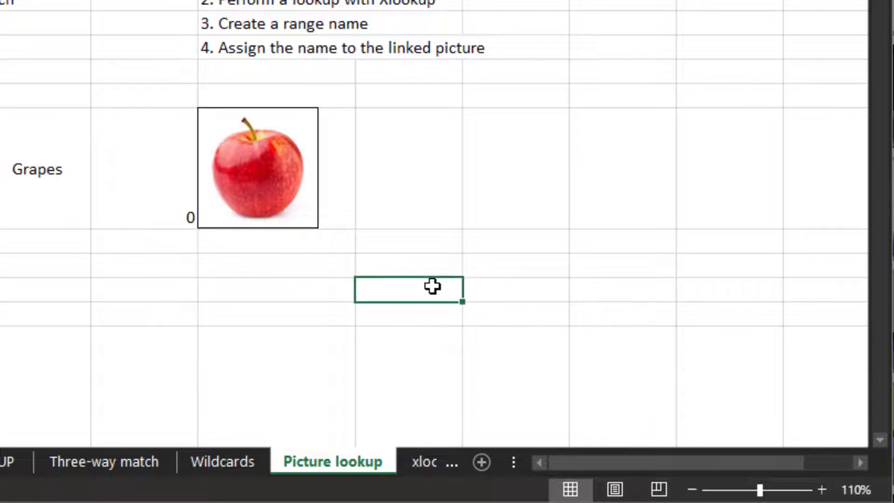
pyautogui.click(269, 159)
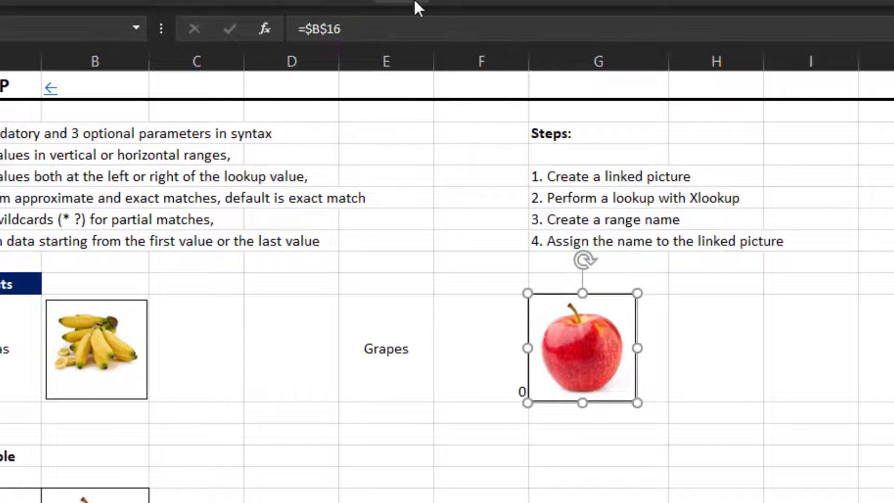
pyautogui.click(408, 19)
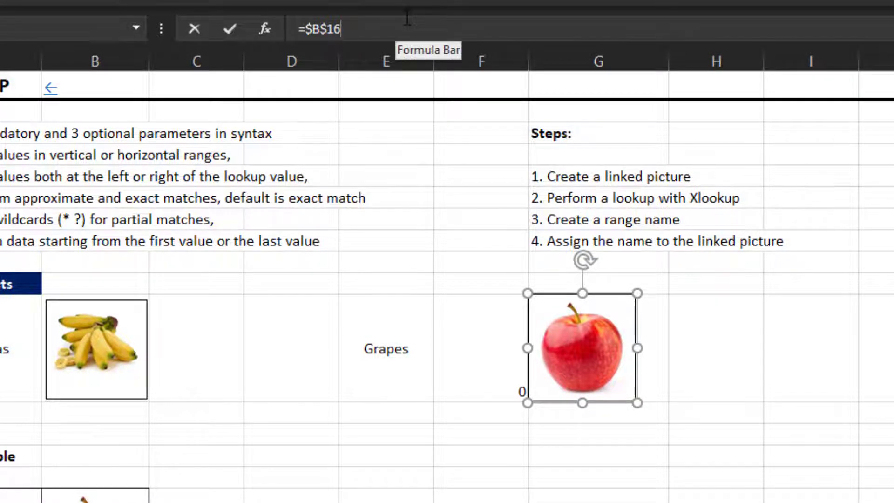
pyautogui.press('BackSpace')
pyautogui.press('BackSpace')
pyautogui.press('BackSpace')
pyautogui.press('BackSpace')
pyautogui.press('BackSpace')
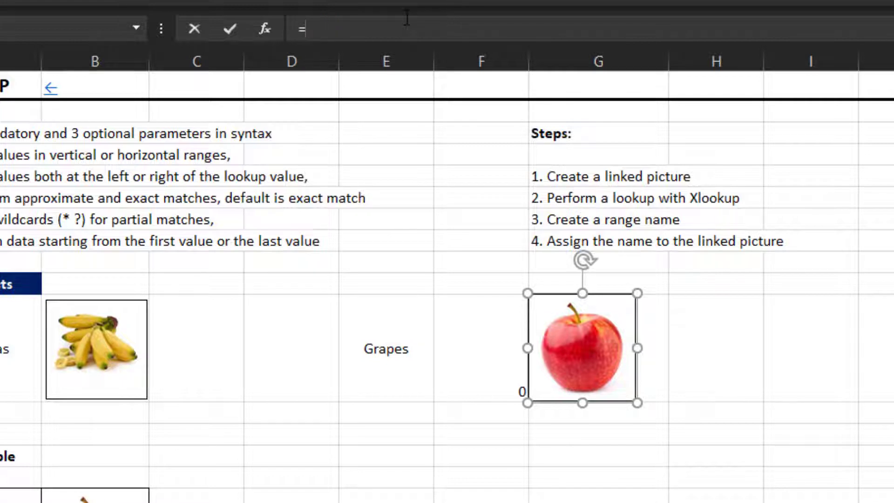
pyautogui.write('My')
pyautogui.press('Tab')
pyautogui.press('Return')
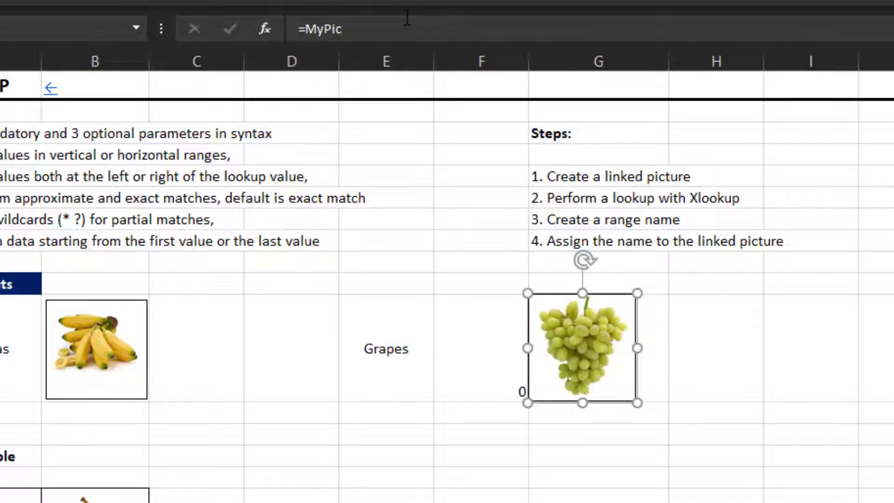
# - Test the linked picture by choosing Cherries, Apples and finally Mangoes as the product in E11
pyautogui.click(359, 394)
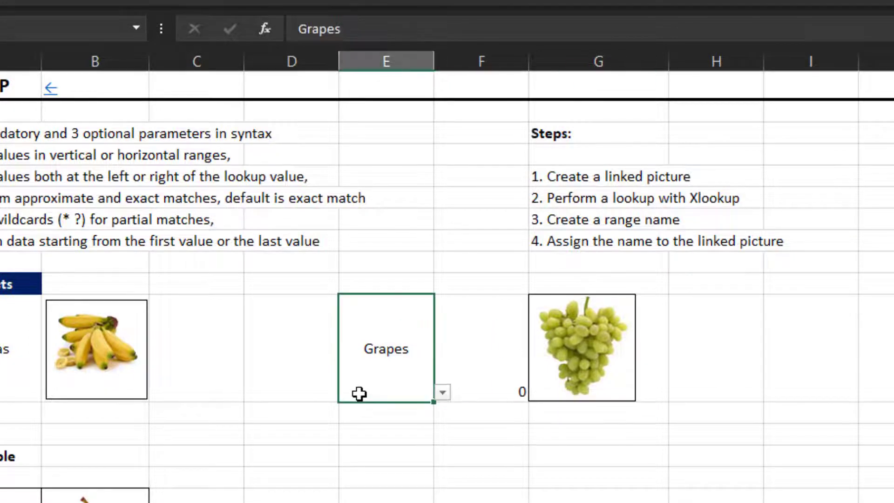
pyautogui.hotkey('alt', 'Down')
pyautogui.press('Down')
pyautogui.press('Up')
pyautogui.press('Up')
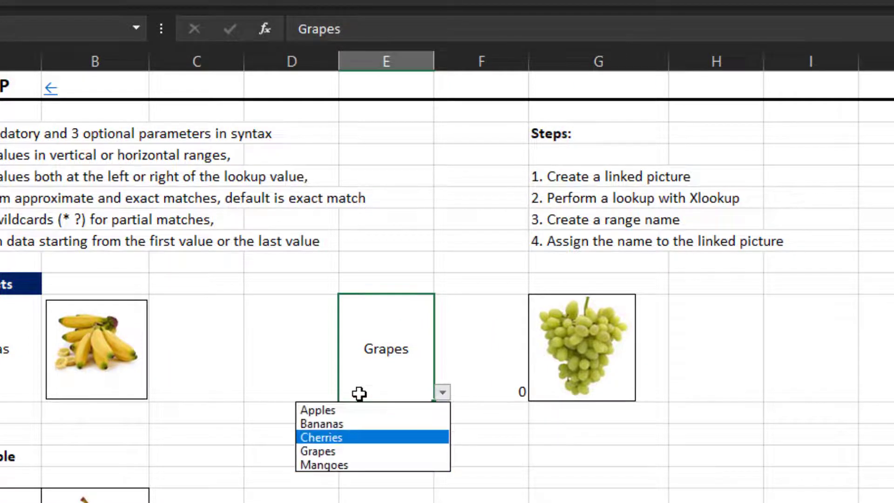
pyautogui.press('Return')
pyautogui.hotkey('alt', 'Down')
pyautogui.press('Up')
pyautogui.press('Up')
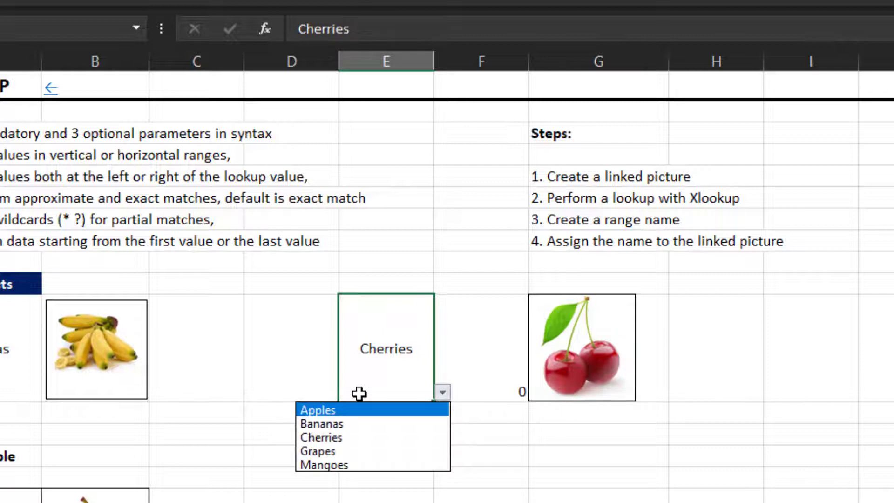
pyautogui.press('Return')
pyautogui.hotkey('alt', 'Down')
pyautogui.press('Down')
pyautogui.press('Down')
pyautogui.press('Down')
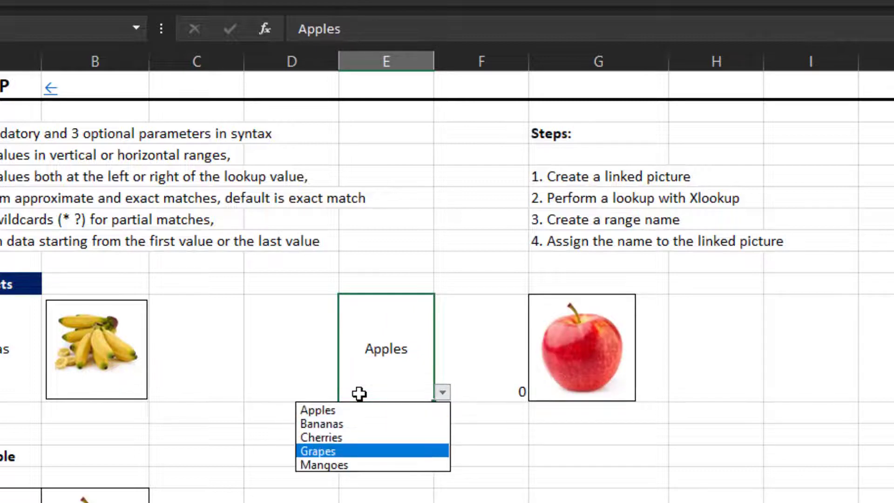
pyautogui.press('Down')
pyautogui.press('Return')
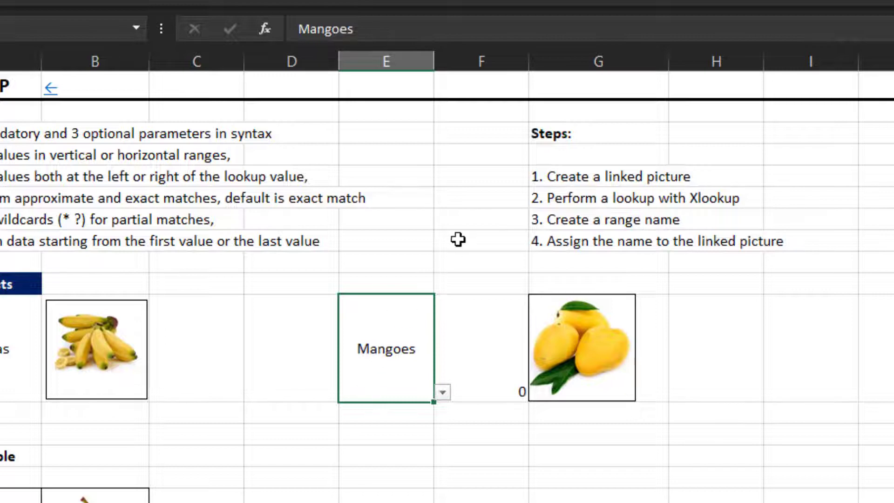
# - Review the four picture lookup steps listed in G5 to G8 one by one
pyautogui.click(501, 175)
pyautogui.press('Right')
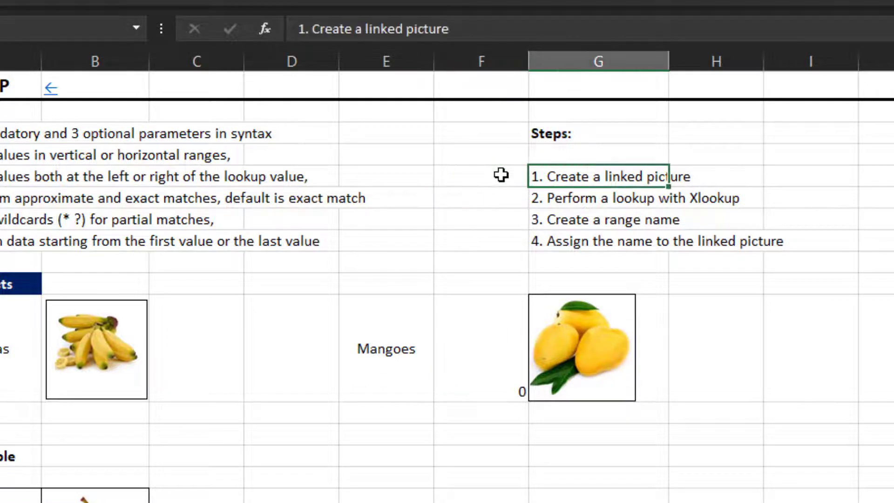
pyautogui.press('Down')
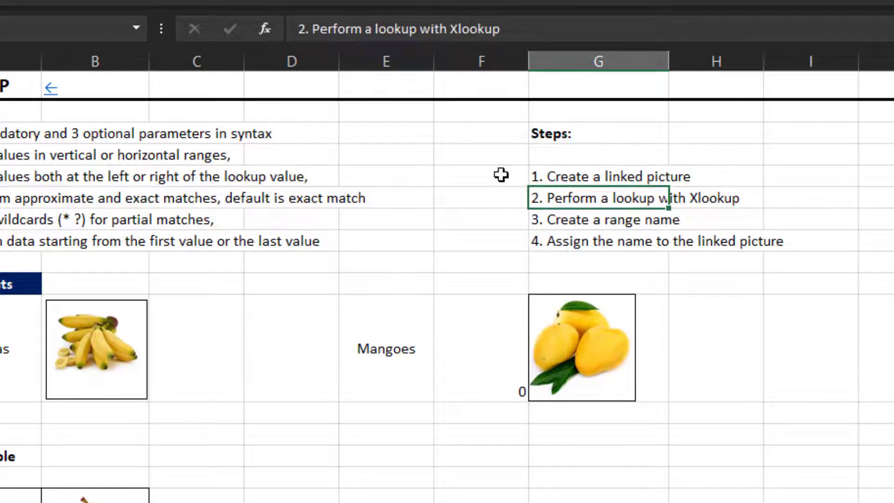
pyautogui.press('Down')
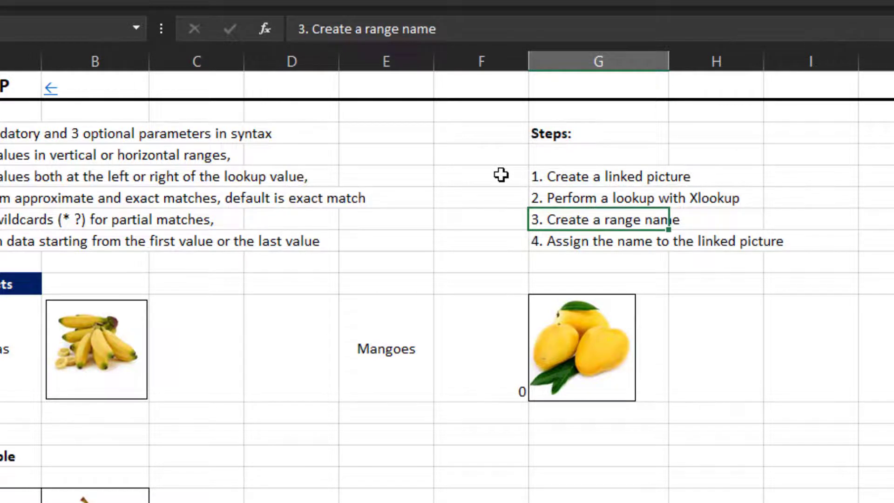
pyautogui.press('Down')
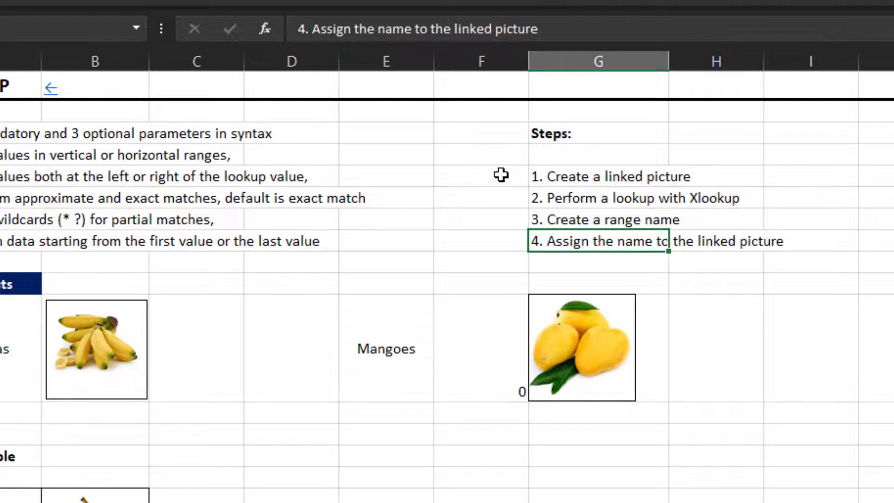